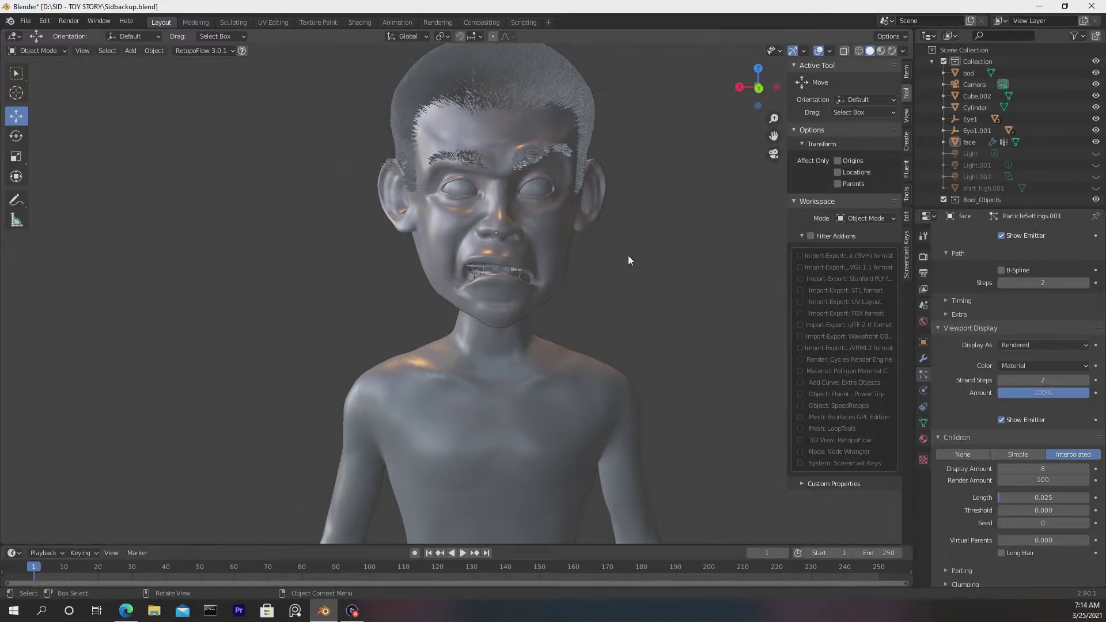
# - Hide the viewport's N tool sidebar
pyautogui.press('n')
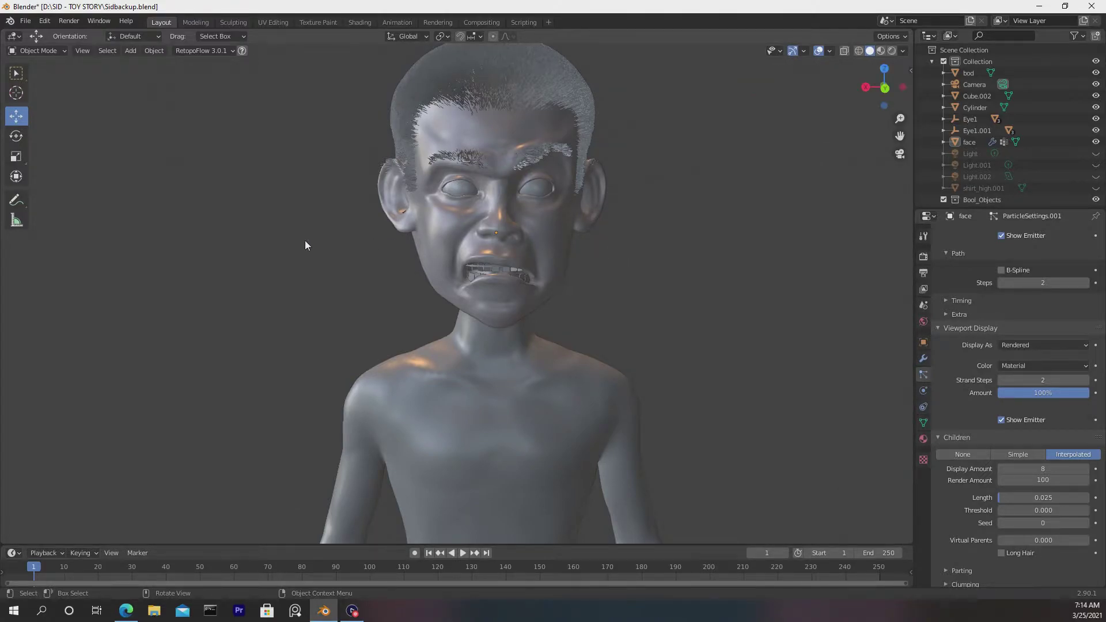
# - Add a NURBS path and move it off beside the character
pyautogui.hotkey('shift', 'a')
pyautogui.moveTo(167, 235)
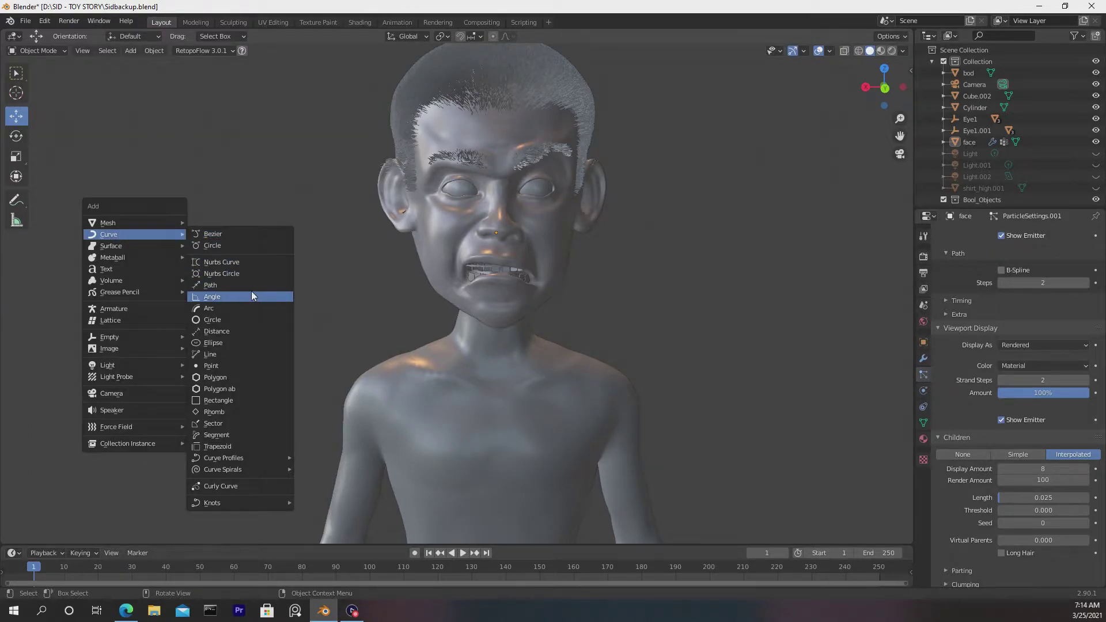
pyautogui.click(234, 286)
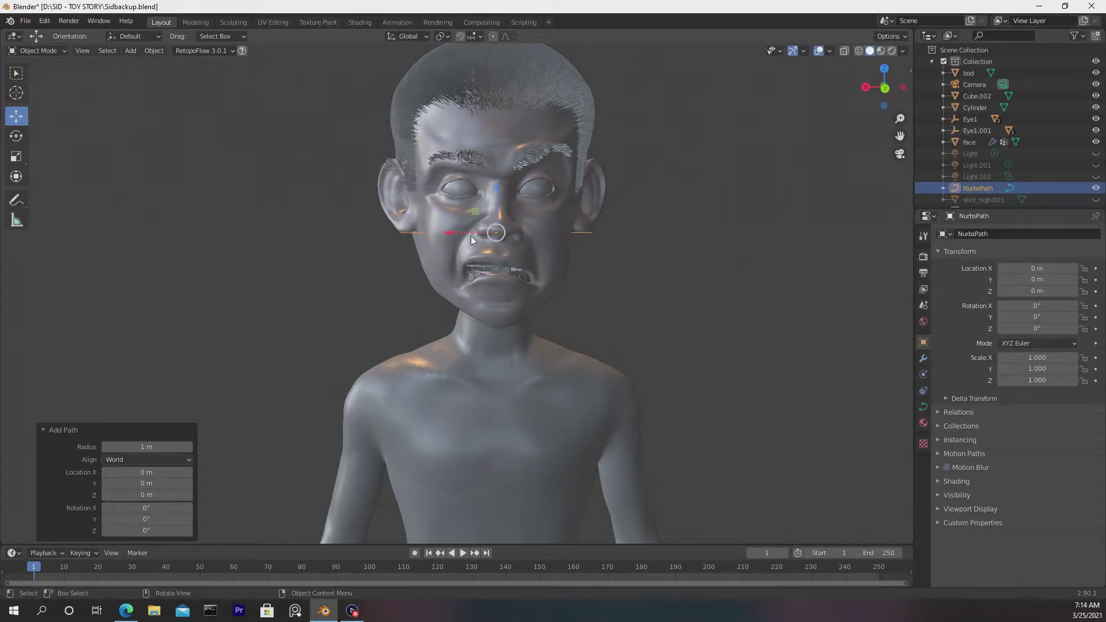
pyautogui.moveTo(474, 233); pyautogui.dragTo(199, 249)
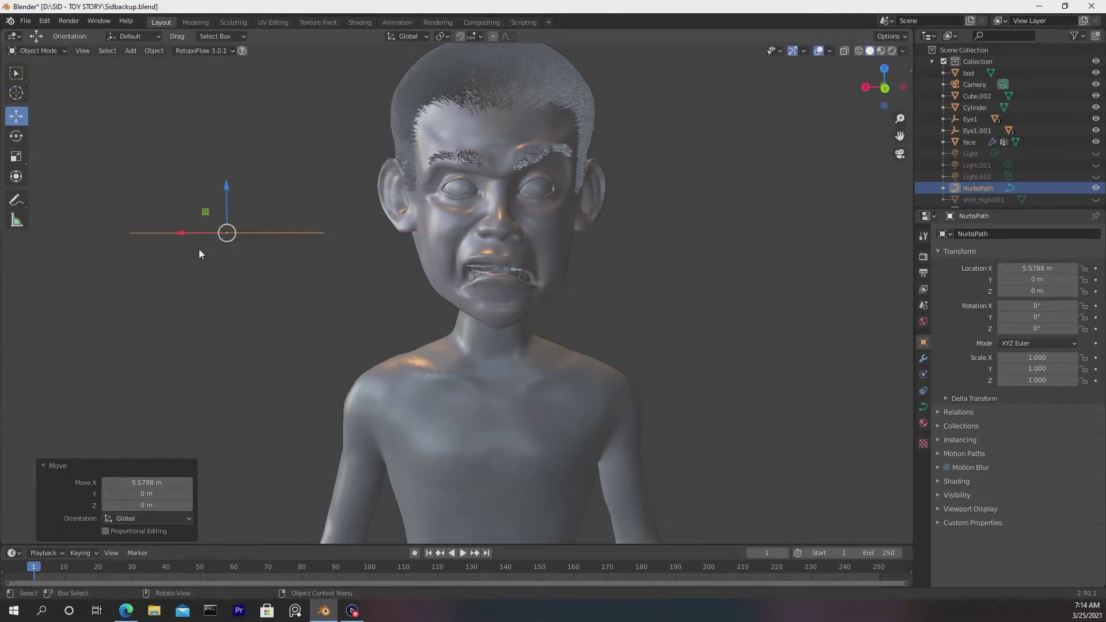
# - Add a Bezier circle and move it up and away from the character
pyautogui.click(344, 266)
pyautogui.hotkey('shift', 'a')
pyautogui.moveTo(337, 269)
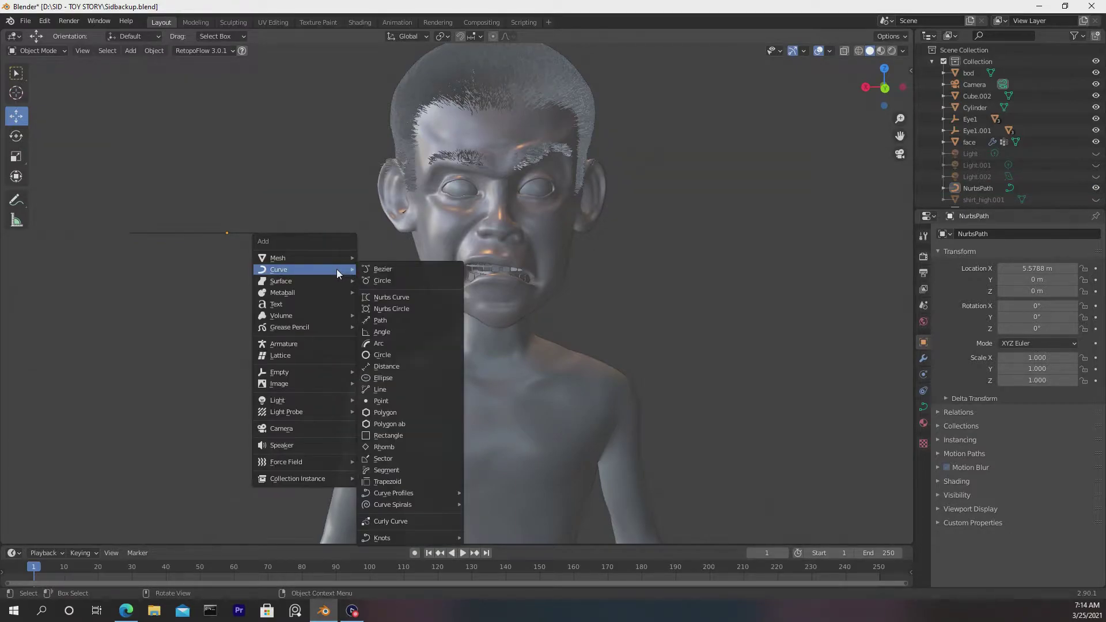
pyautogui.click(394, 280)
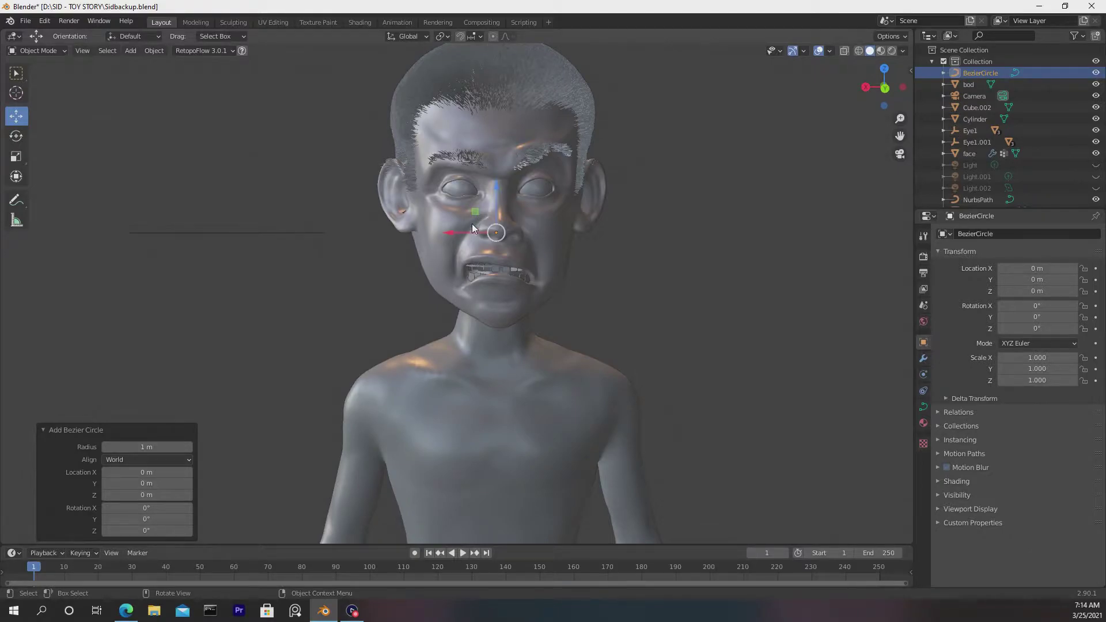
pyautogui.moveTo(472, 209); pyautogui.dragTo(197, 147)
# - Scale both the circle and the path down to 0.693
pyautogui.moveTo(264, 93); pyautogui.dragTo(205, 254)
pyautogui.press('s')
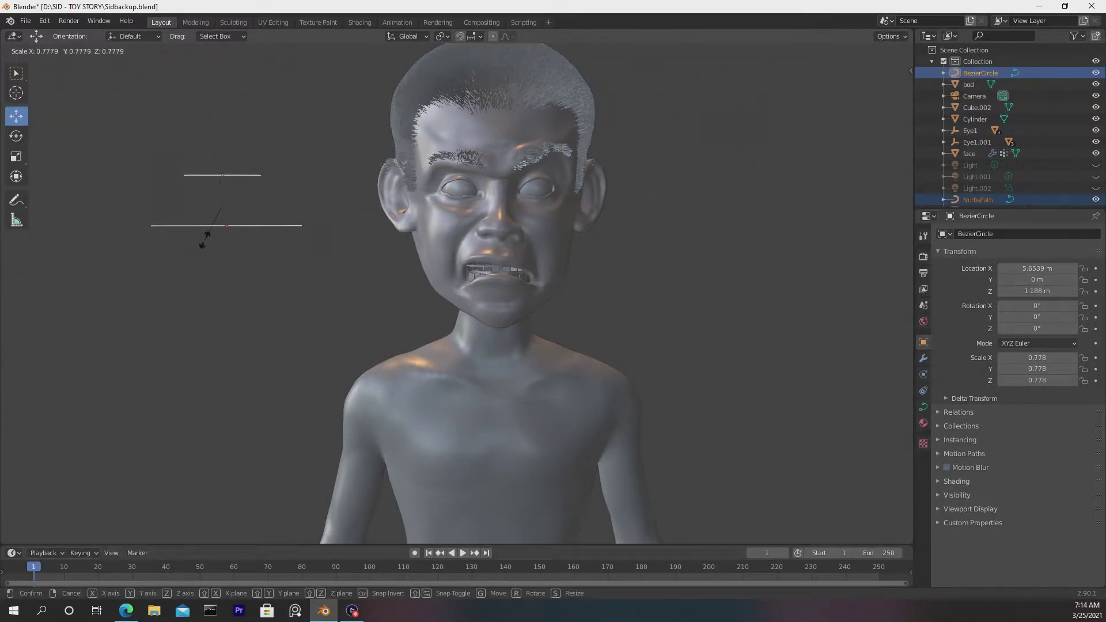
pyautogui.click(206, 234)
# - Rotate the Bezier circle 90° about X so it faces forward
pyautogui.click(272, 176)
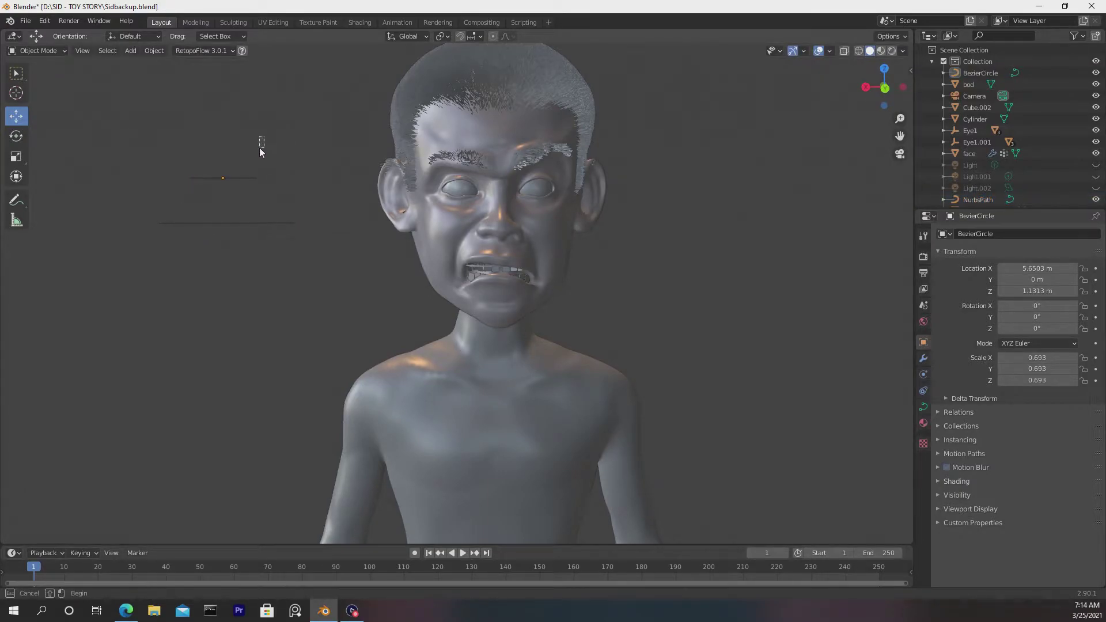
pyautogui.moveTo(264, 136); pyautogui.dragTo(238, 151)
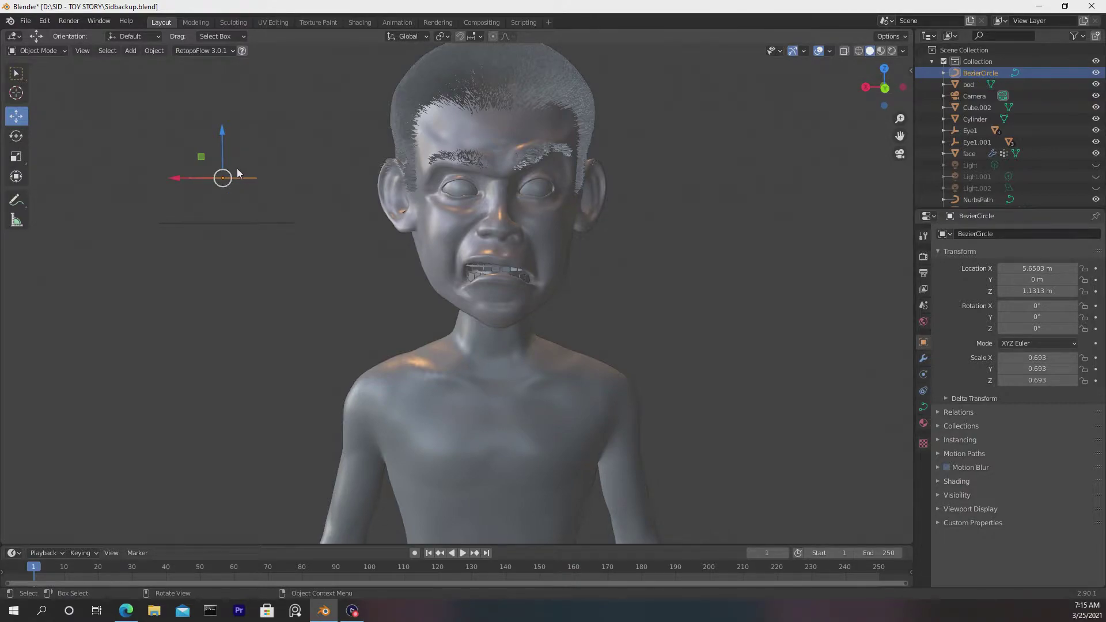
pyautogui.write('r90')
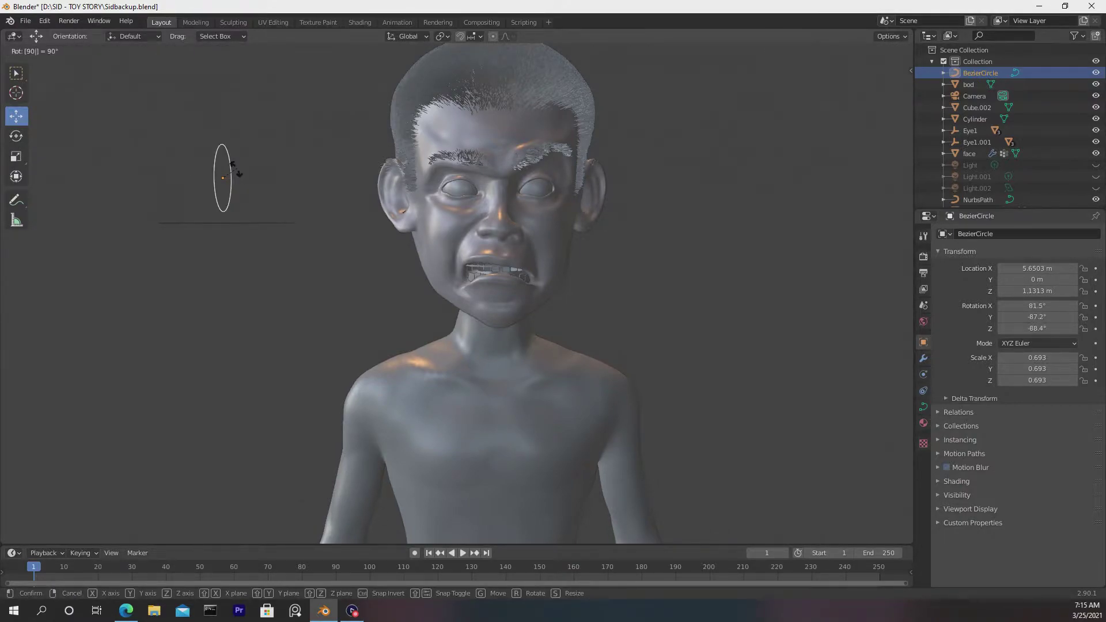
pyautogui.write('x')
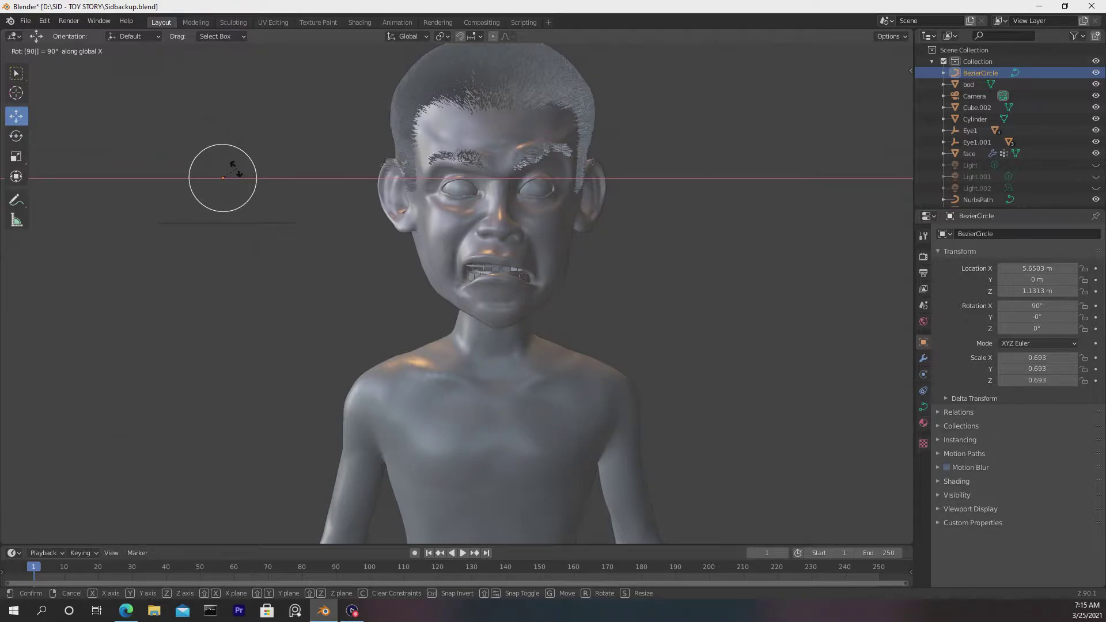
pyautogui.press('Return')
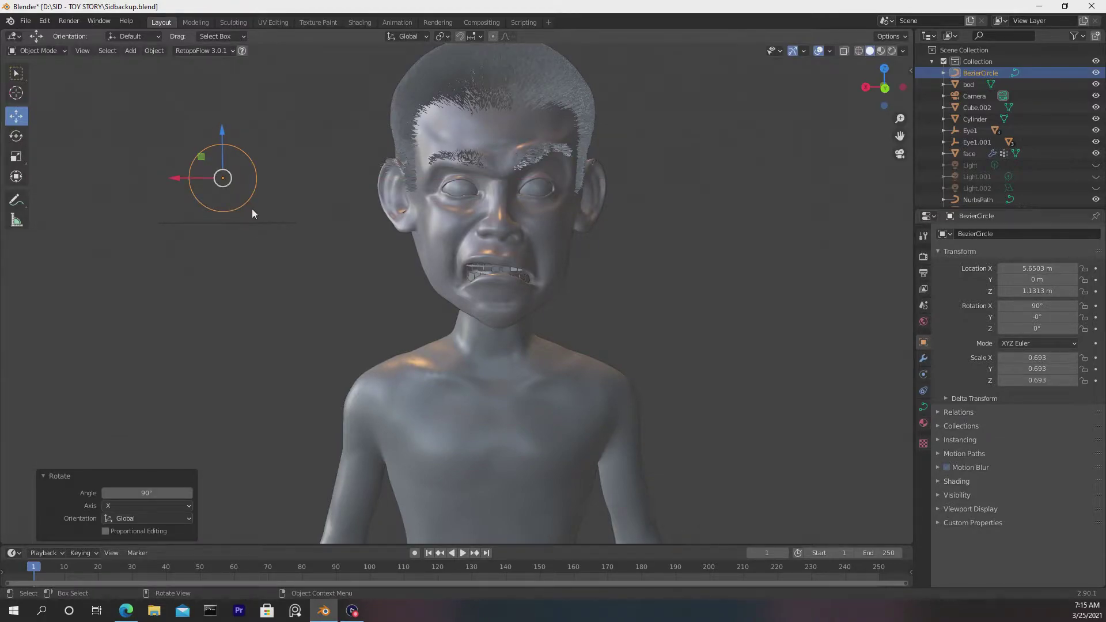
# - Lower the NURBS path along Z beneath the circle
pyautogui.click(286, 209)
pyautogui.click(240, 228)
pyautogui.click(261, 247)
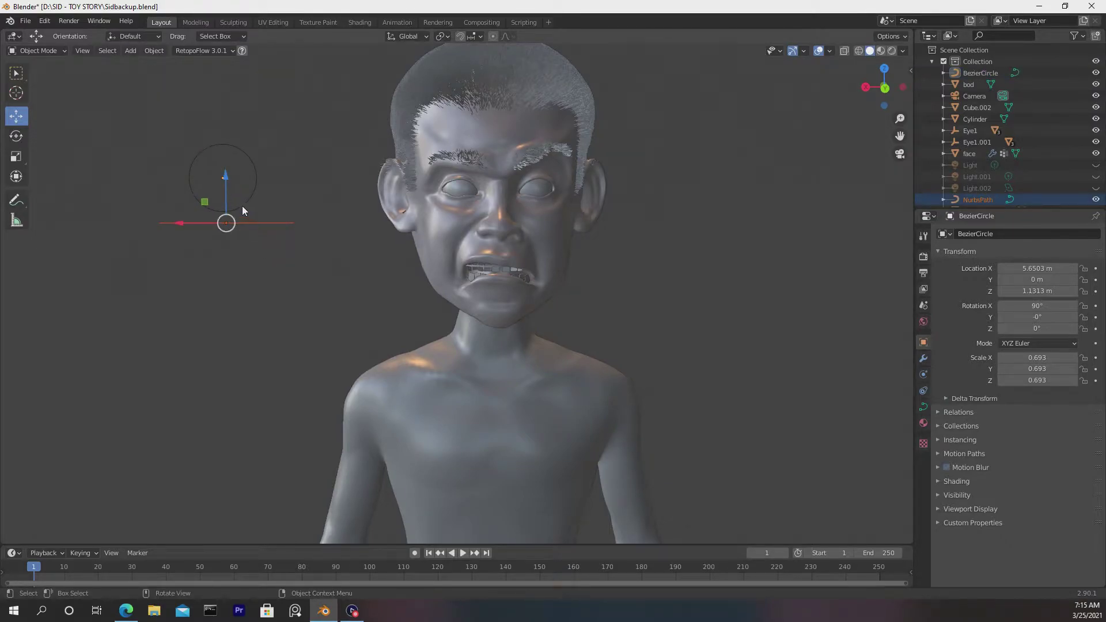
pyautogui.moveTo(226, 192); pyautogui.dragTo(219, 264)
pyautogui.click(262, 211)
pyautogui.scroll(-2, 256, 234)
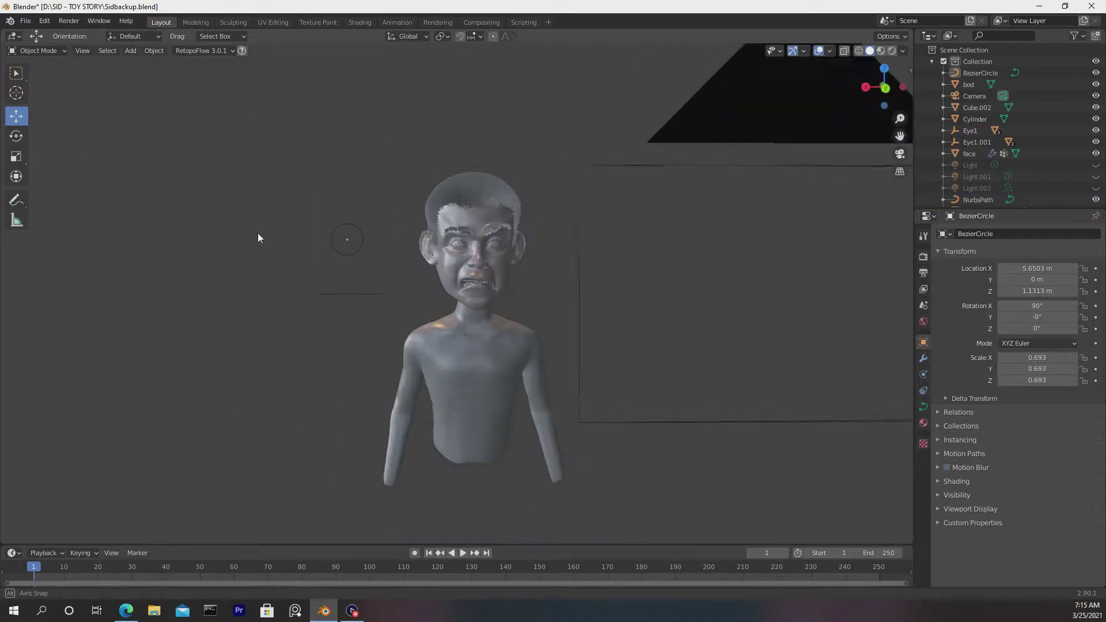
pyautogui.moveTo(258, 232); pyautogui.dragTo(421, 256, button='middle')
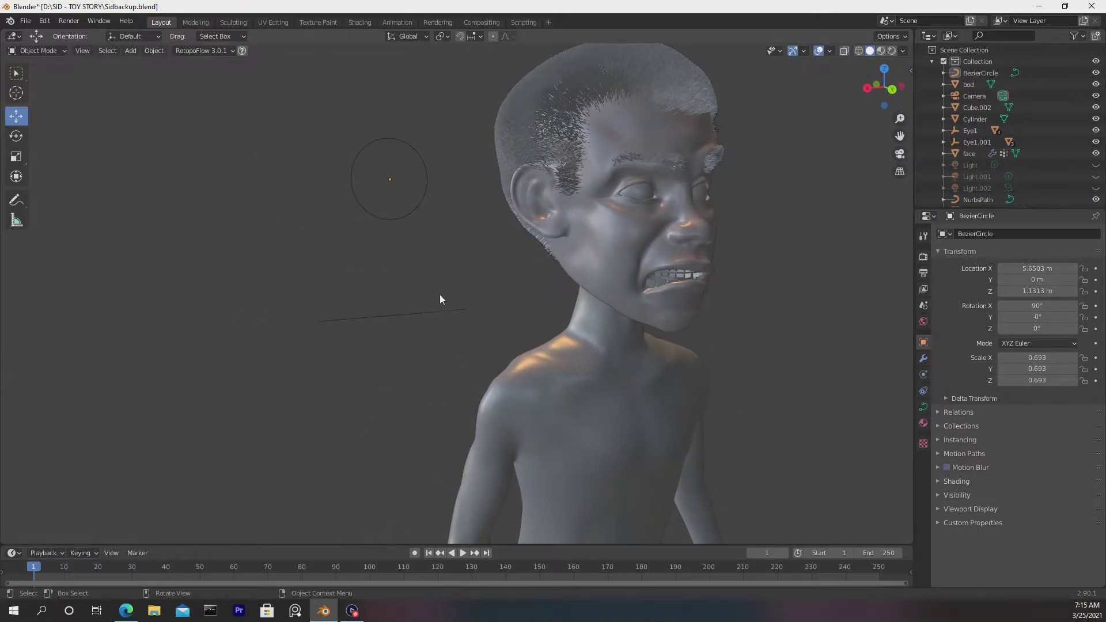
# - Pick BezierCircle as the NURBS path's bevel object under Geometry > Bevel
pyautogui.click(393, 312)
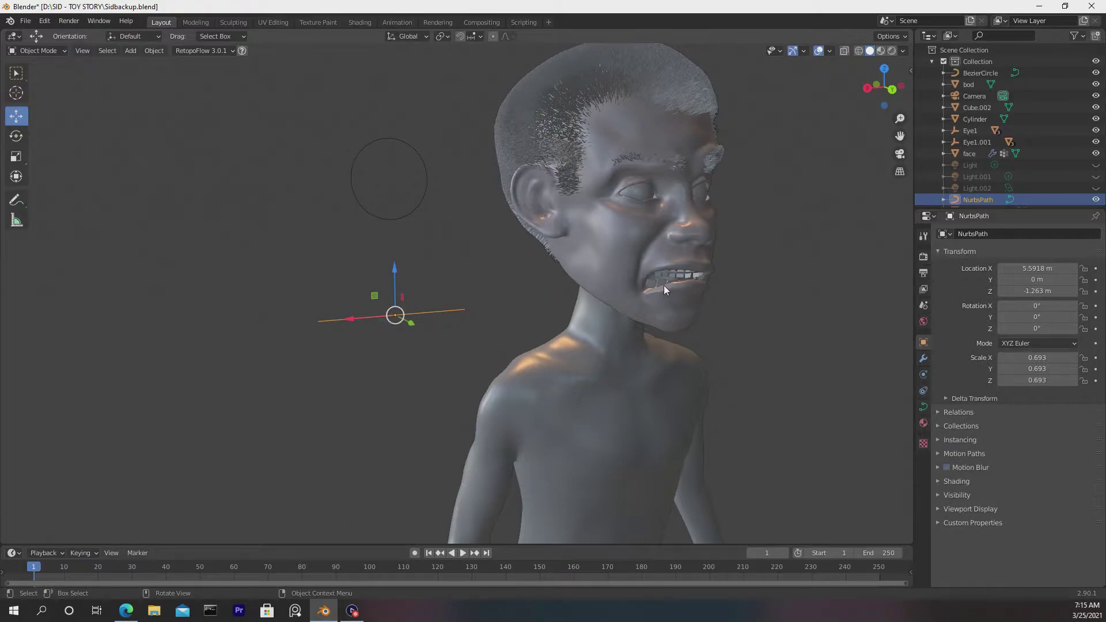
pyautogui.click(923, 407)
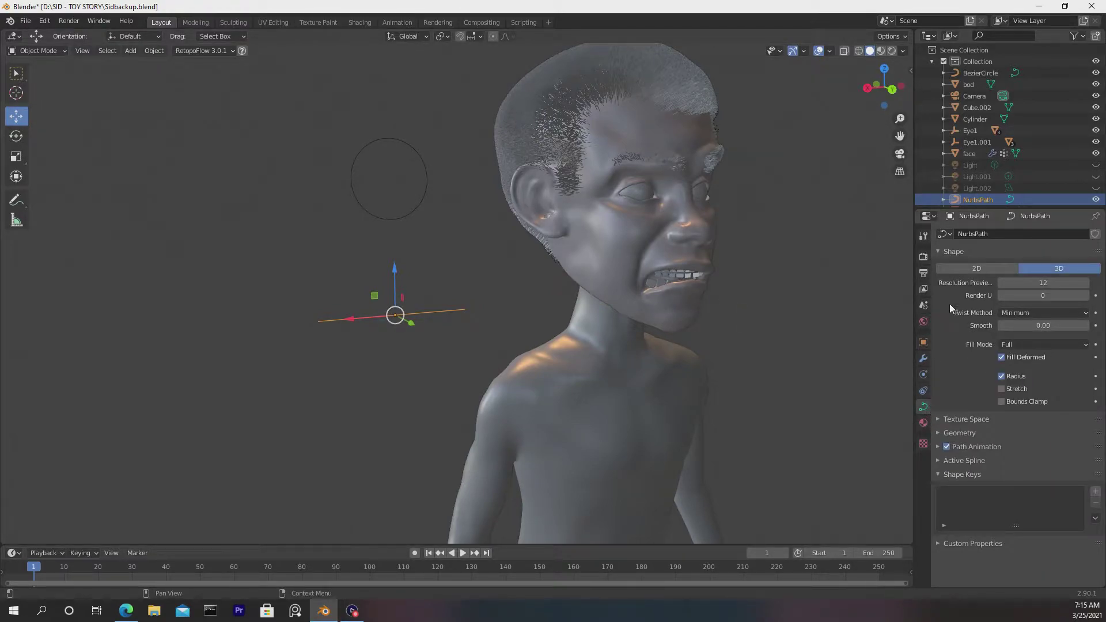
pyautogui.click(951, 433)
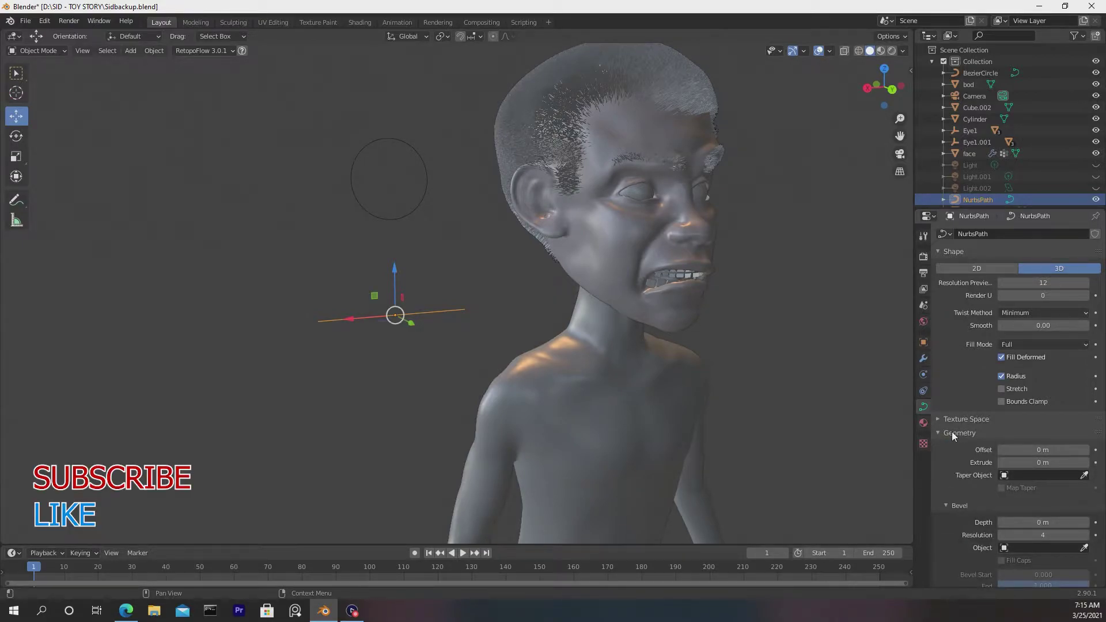
pyautogui.scroll(-4, 953, 434)
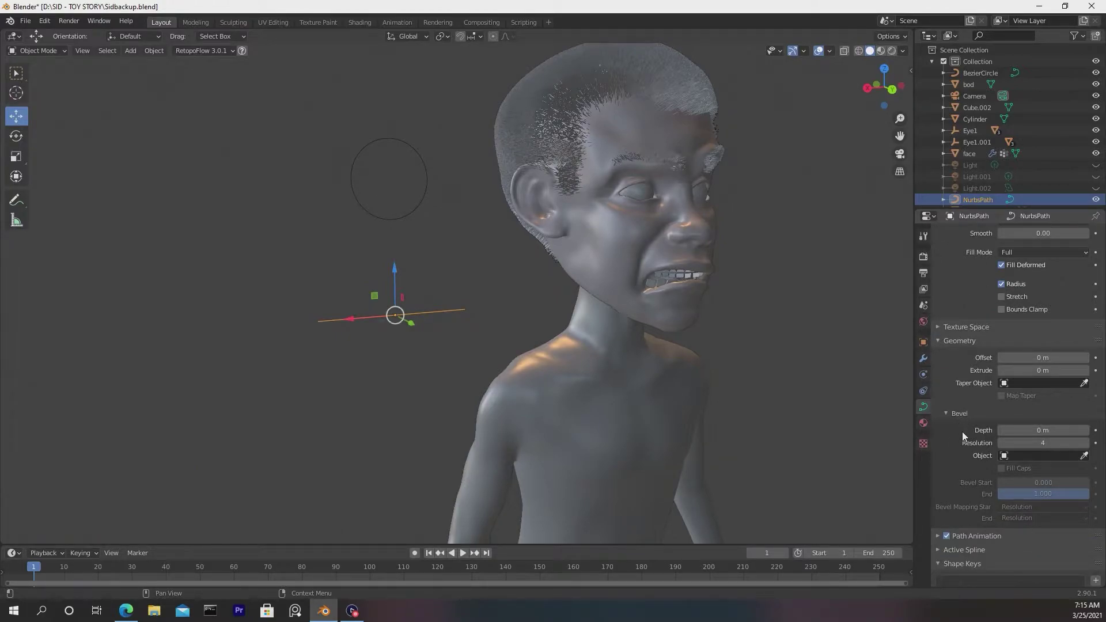
pyautogui.click(1083, 455)
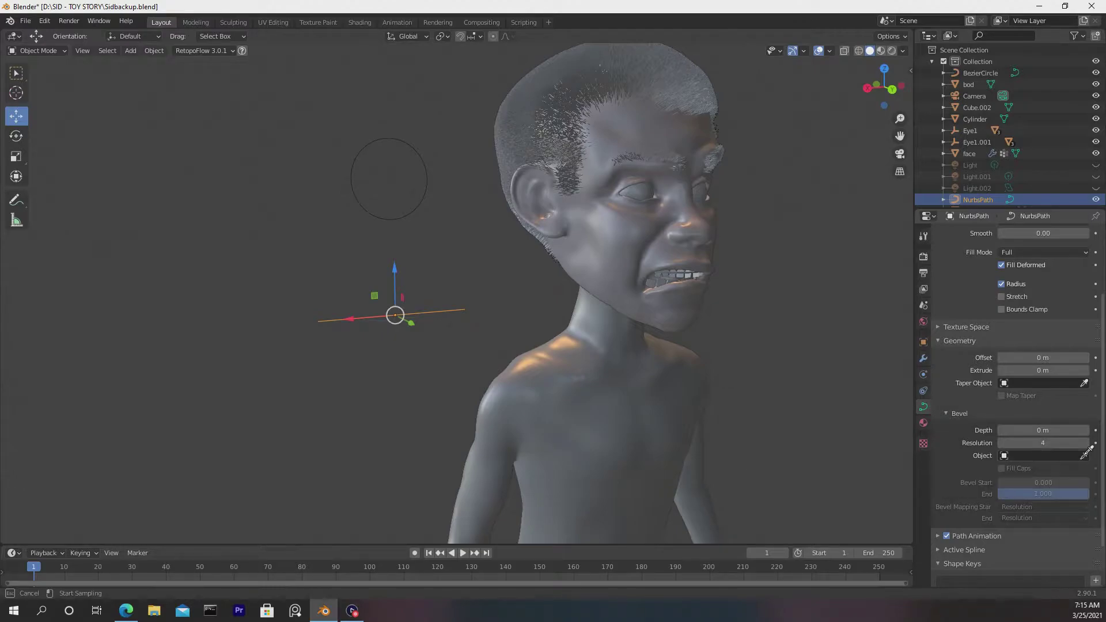
pyautogui.click(421, 197)
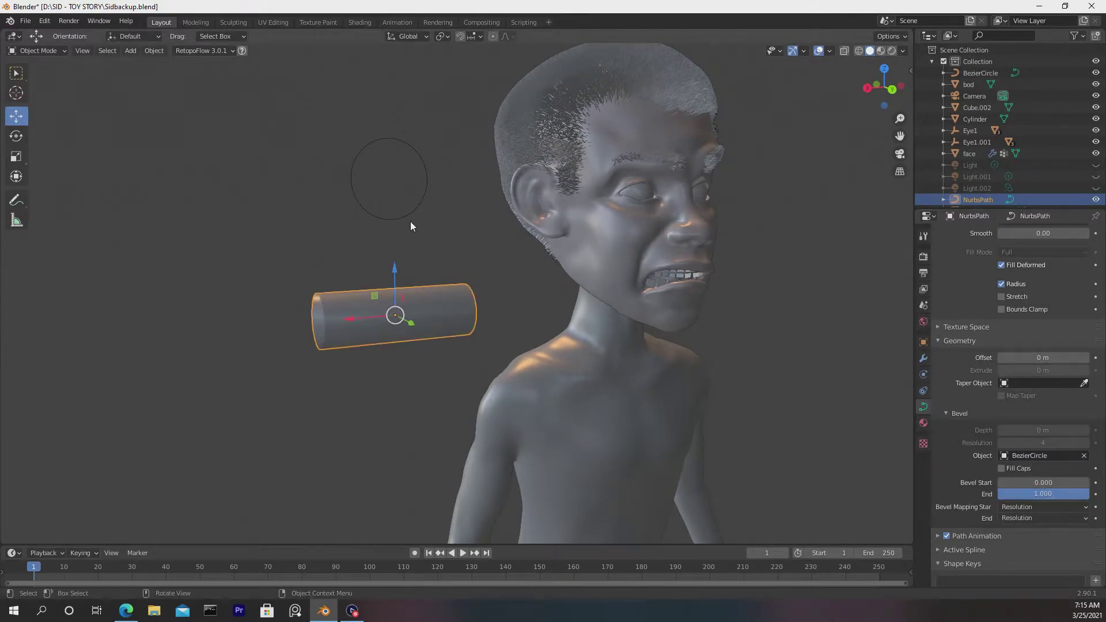
pyautogui.moveTo(410, 221); pyautogui.dragTo(461, 216, button='middle')
pyautogui.scroll(2, 502, 251)
pyautogui.scroll(-2, 503, 251)
pyautogui.moveTo(496, 251); pyautogui.dragTo(375, 321, button='middle')
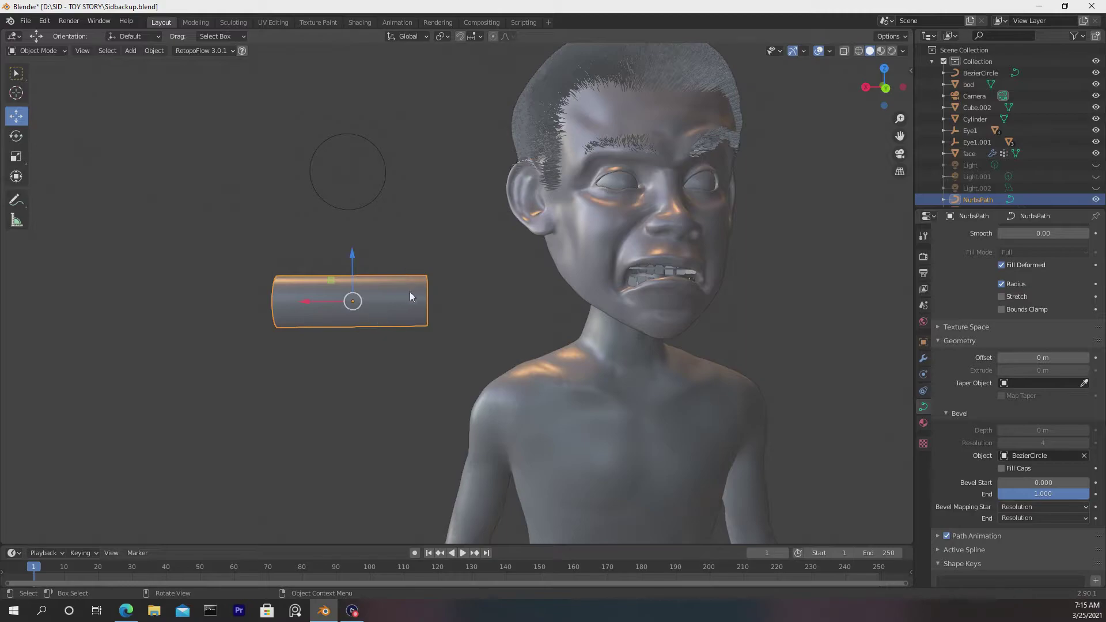
# - Stand the tube upright by rotating it 90° about Y
pyautogui.hotkey('alt', 'a')
pyautogui.click(364, 293)
pyautogui.write('r90y')
pyautogui.press('Return')
pyautogui.moveTo(399, 254); pyautogui.dragTo(376, 251, button='middle')
# - Lower the tube about 1.13 m along Z and select the Bezier circle
pyautogui.press('g')
pyautogui.press('z')
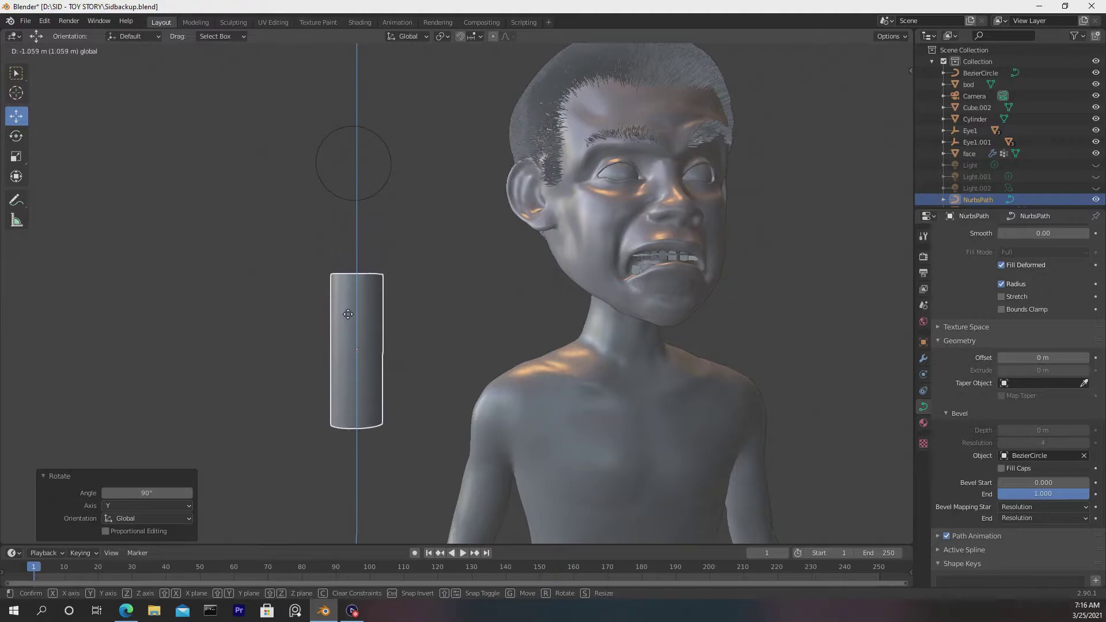
pyautogui.click(391, 247)
pyautogui.moveTo(390, 244); pyautogui.dragTo(381, 284, button='middle')
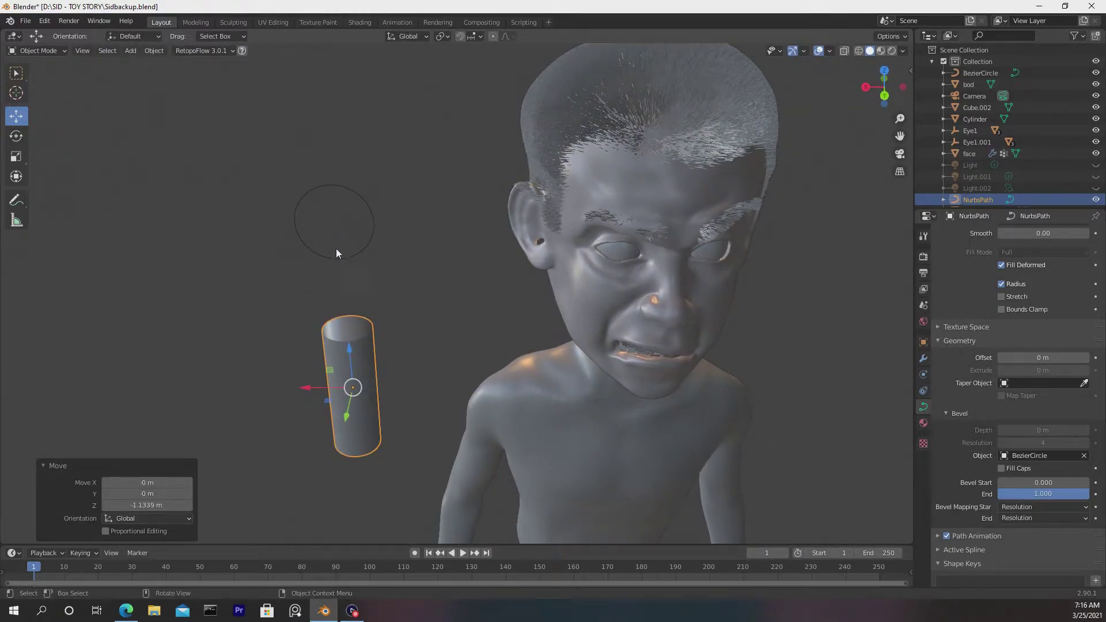
pyautogui.moveTo(382, 275); pyautogui.dragTo(436, 265, button='middle')
pyautogui.scroll(4, 426, 262)
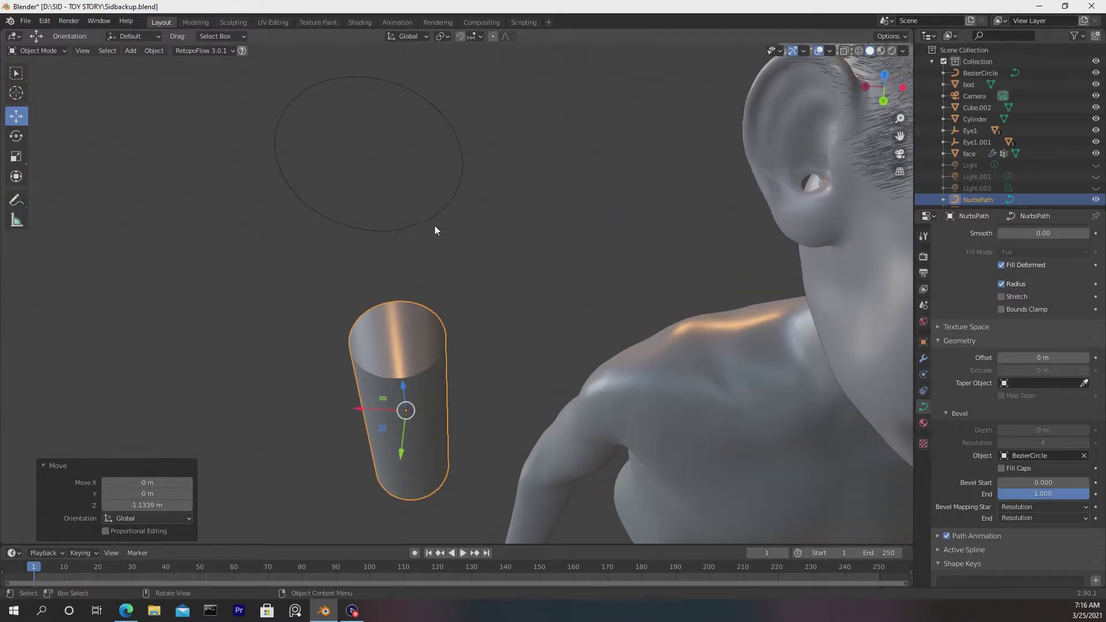
pyautogui.click(462, 163)
pyautogui.moveTo(461, 164); pyautogui.dragTo(450, 192, button='middle')
# - In Edit Mode, move the circle's bottom and left control points with proportional editing
pyautogui.press('Tab')
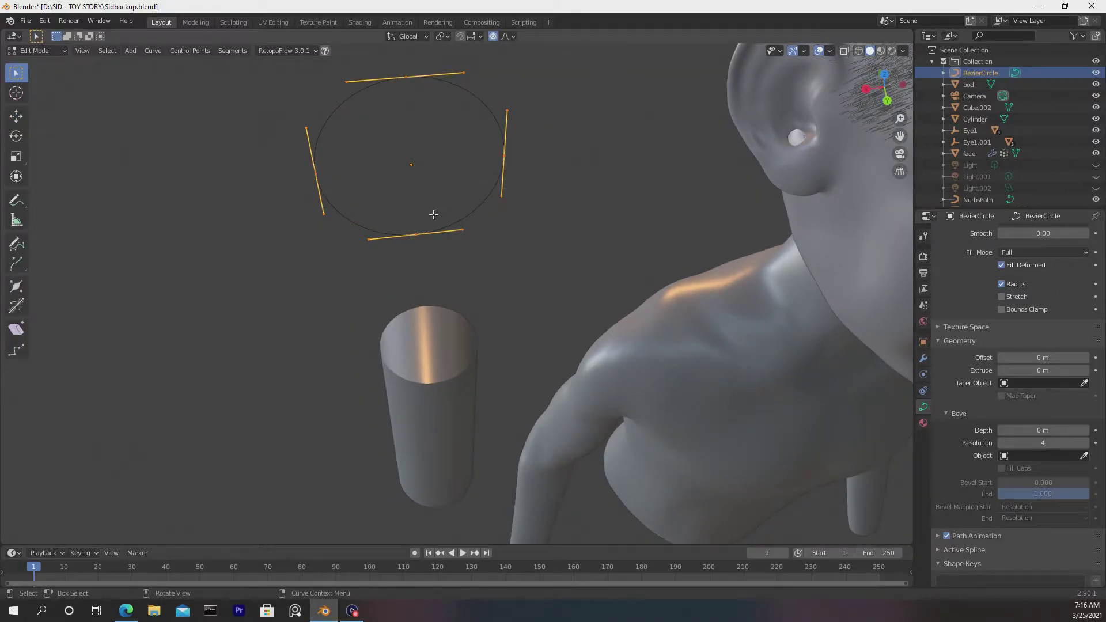
pyautogui.press('b')
pyautogui.moveTo(406, 225); pyautogui.dragTo(436, 251)
pyautogui.press('g')
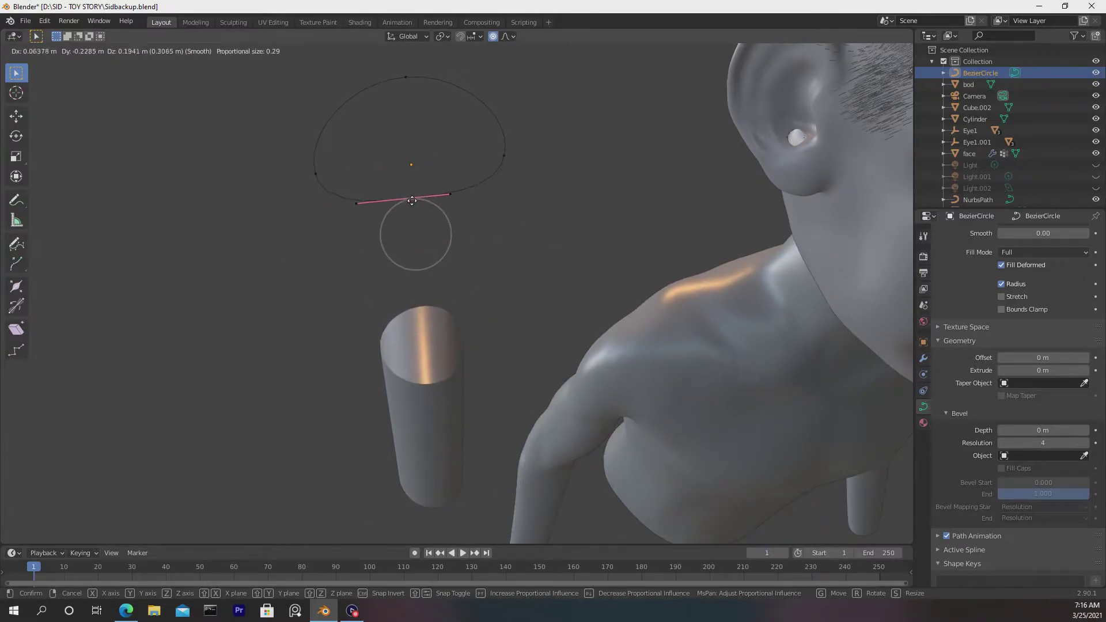
pyautogui.click(419, 213)
pyautogui.moveTo(288, 151); pyautogui.dragTo(333, 198)
pyautogui.press('g')
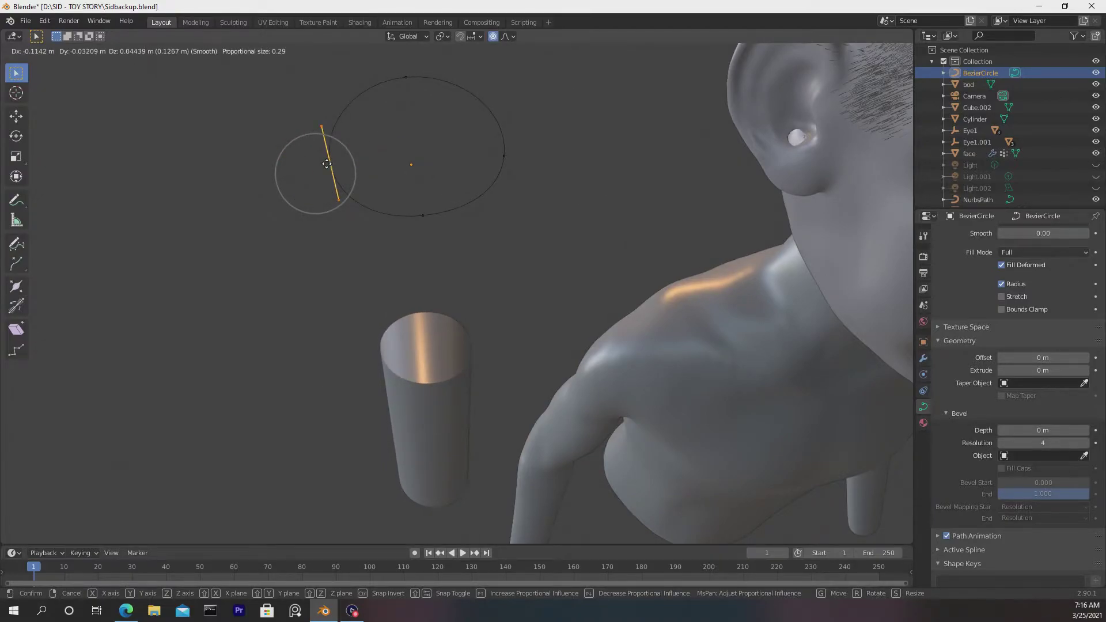
pyautogui.click(327, 164)
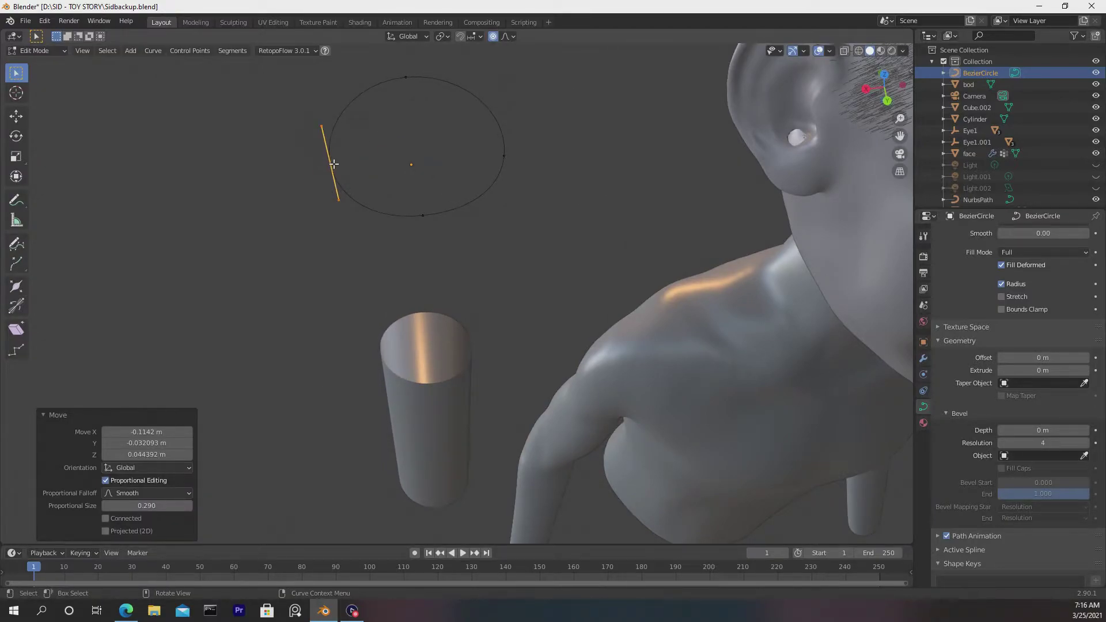
# - Frame the character from the front and return to Object Mode
pyautogui.moveTo(333, 164); pyautogui.dragTo(522, 179, button='middle')
pyautogui.moveTo(708, 152); pyautogui.dragTo(641, 157, button='middle')
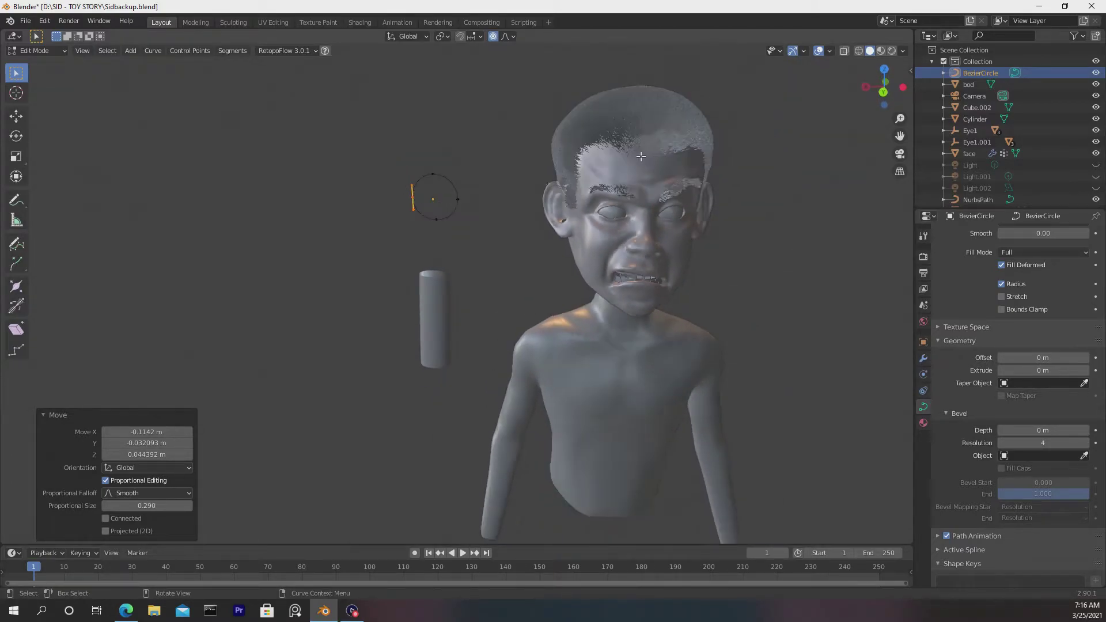
pyautogui.keyDown('shift'); pyautogui.moveTo(741, 190); pyautogui.dragTo(911, 195, button='middle'); pyautogui.keyUp('shift')
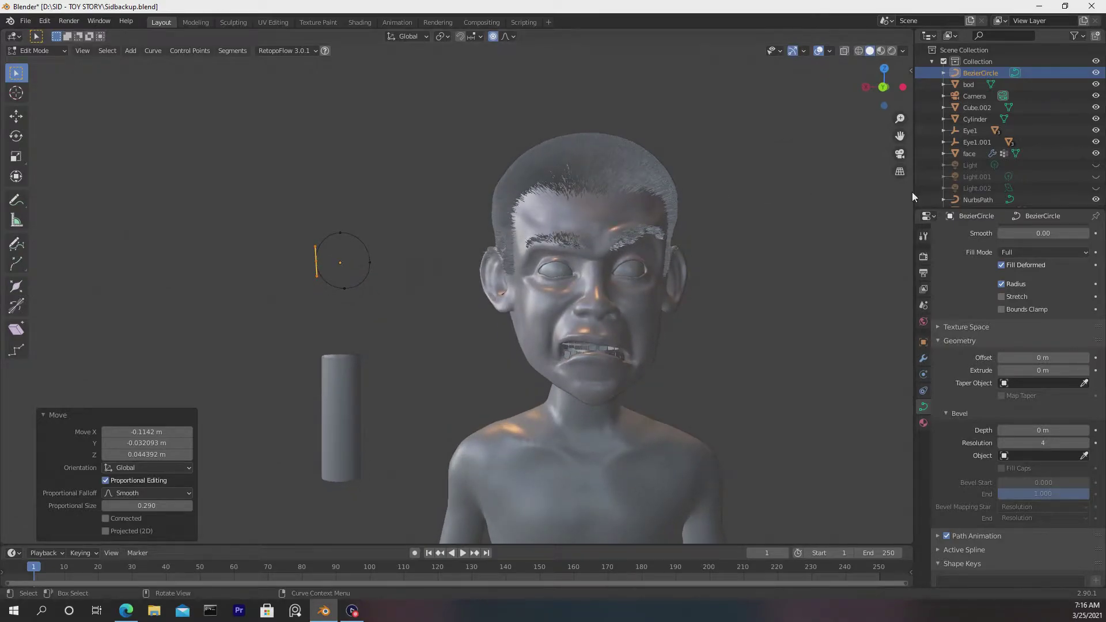
pyautogui.press('Tab')
# - Turn off viewport display of the face's eyebrow and head hair particle systems
pyautogui.click(605, 209)
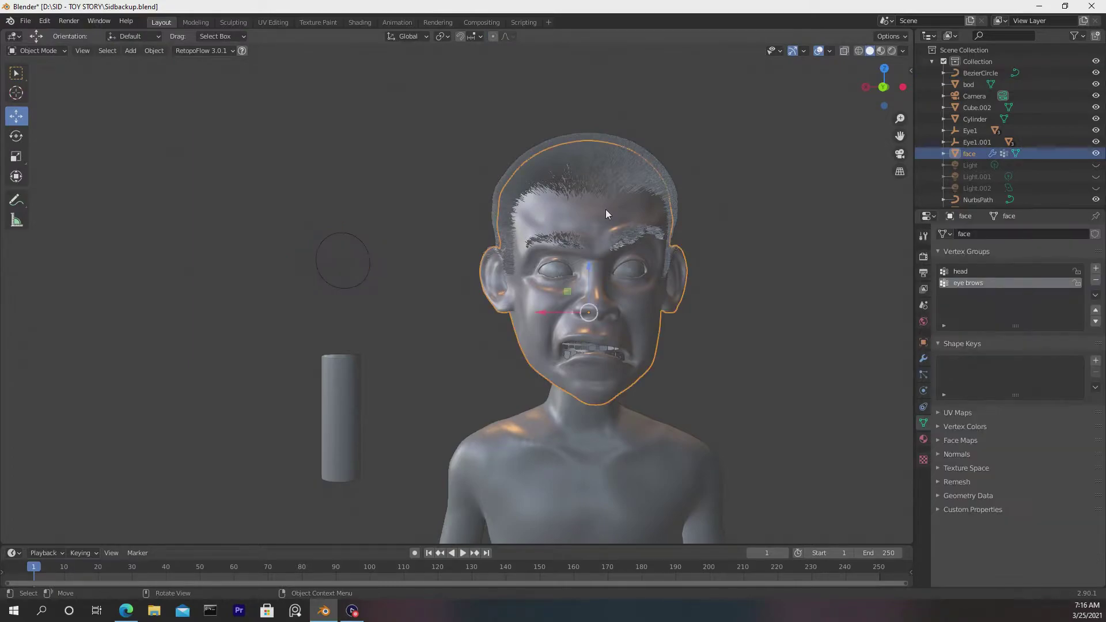
pyautogui.click(923, 375)
pyautogui.scroll(8, 999, 323)
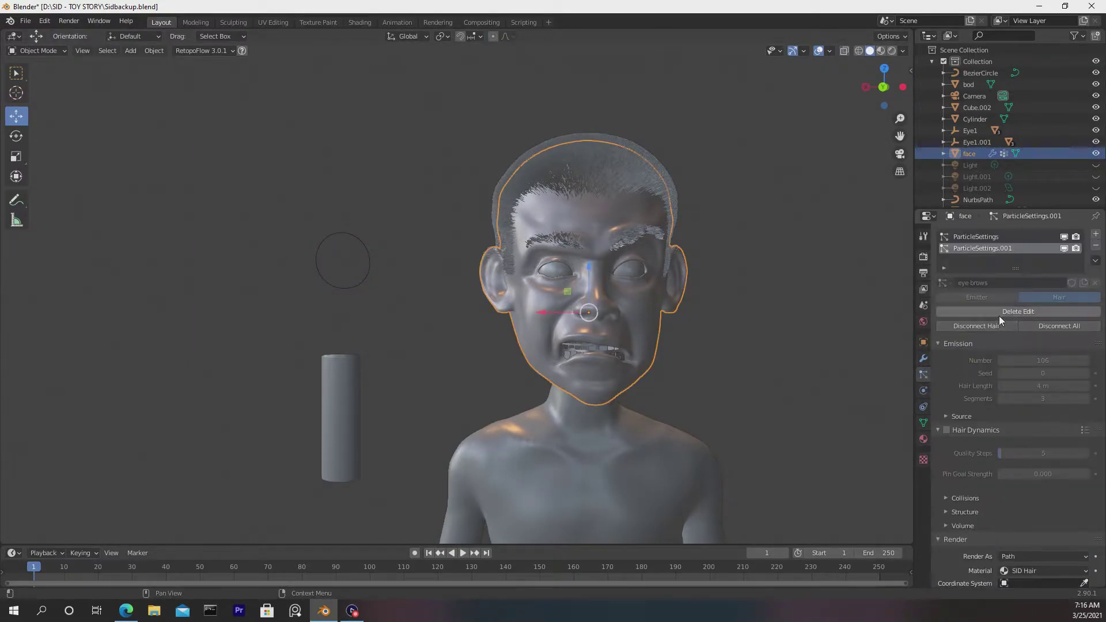
pyautogui.click(1064, 248)
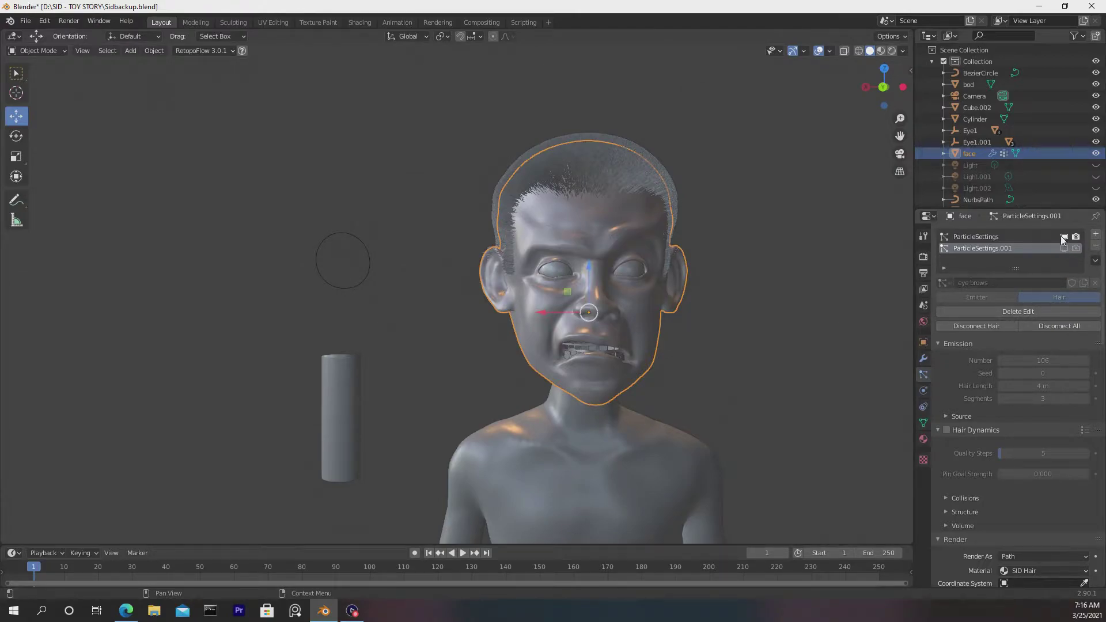
pyautogui.click(1062, 236)
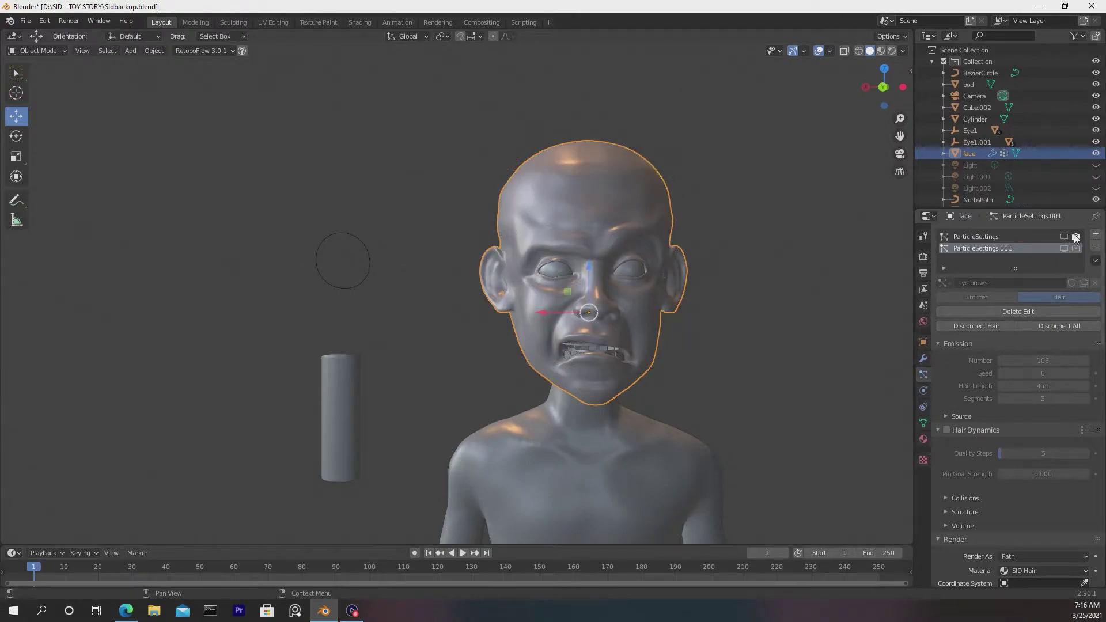
# - Deselect the face and select the Bezier circle
pyautogui.click(732, 224)
pyautogui.moveTo(408, 333); pyautogui.dragTo(420, 213, button='middle')
pyautogui.click(414, 205)
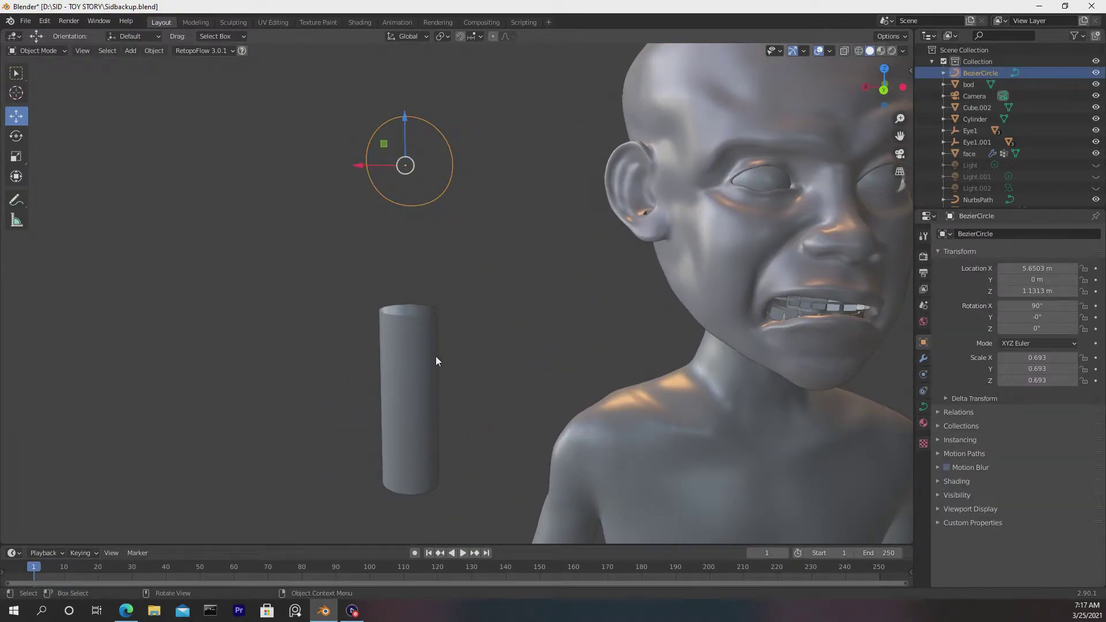
pyautogui.keyDown('shift'); pyautogui.moveTo(419, 264); pyautogui.dragTo(446, 277, button='middle'); pyautogui.keyUp('shift')
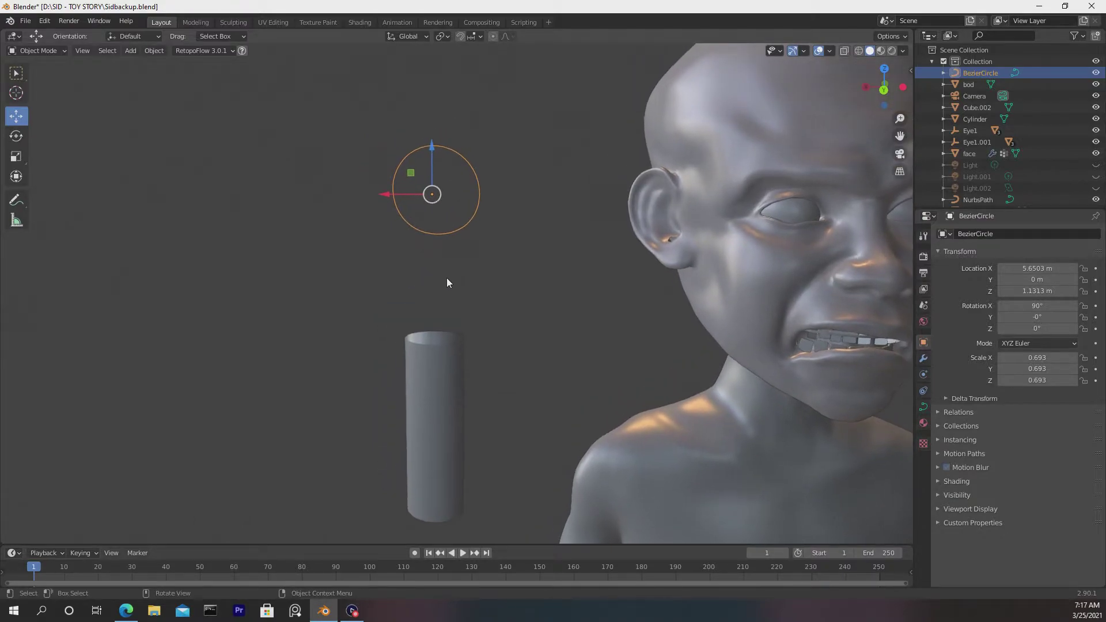
# - Disable proportional editing and swing the right control point's handle to bend the circle
pyautogui.press('Tab')
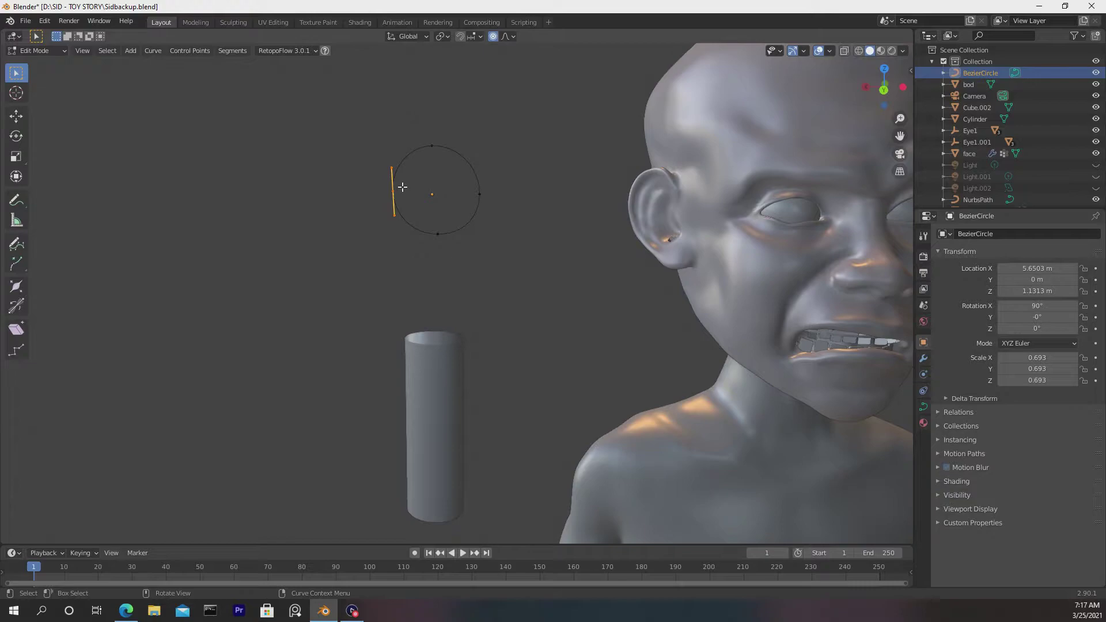
pyautogui.click(411, 202)
pyautogui.keyDown('shift'); pyautogui.click(392, 192); pyautogui.keyUp('shift')
pyautogui.click(479, 194)
pyautogui.click(493, 37)
pyautogui.press('g')
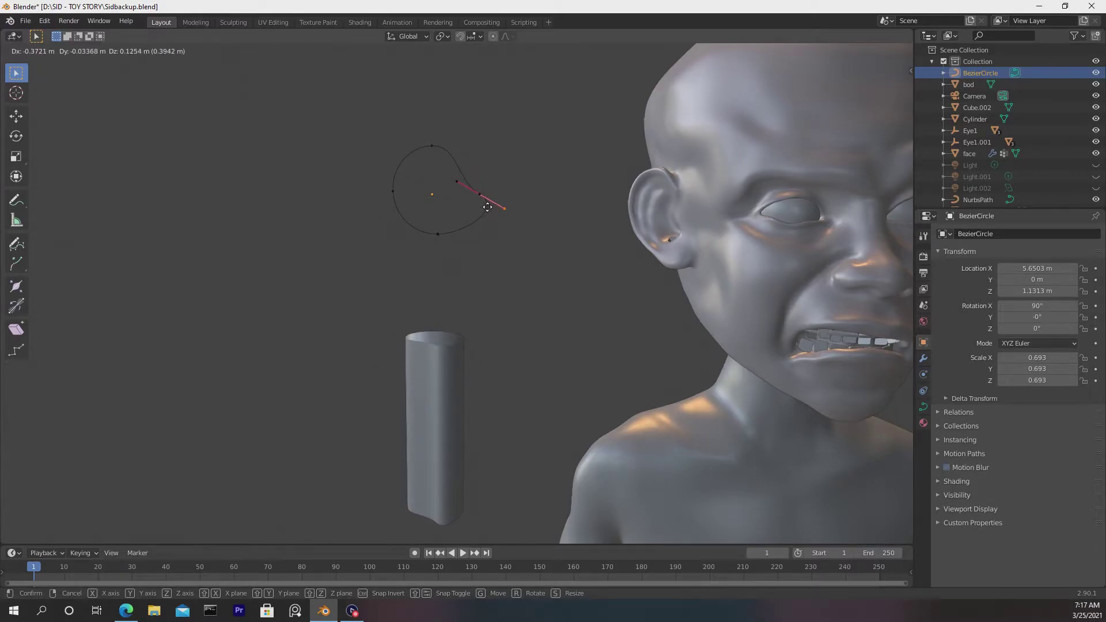
pyautogui.click(488, 206)
# - Move the left point's handle to pinch the curve and pull the top handle upward
pyautogui.moveTo(405, 181); pyautogui.dragTo(373, 204)
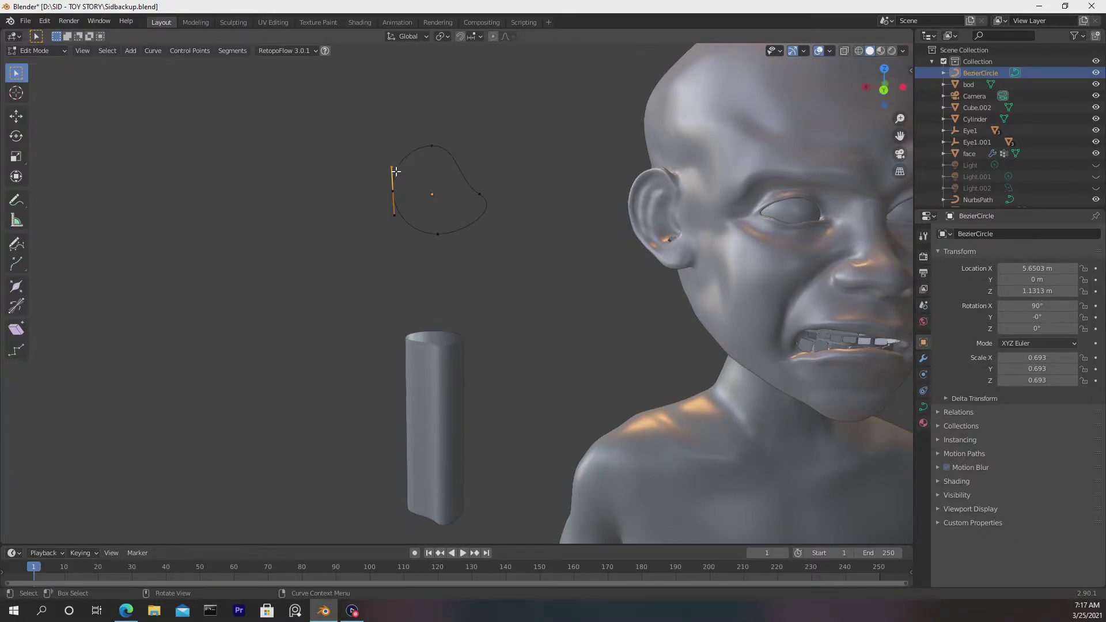
pyautogui.press('g')
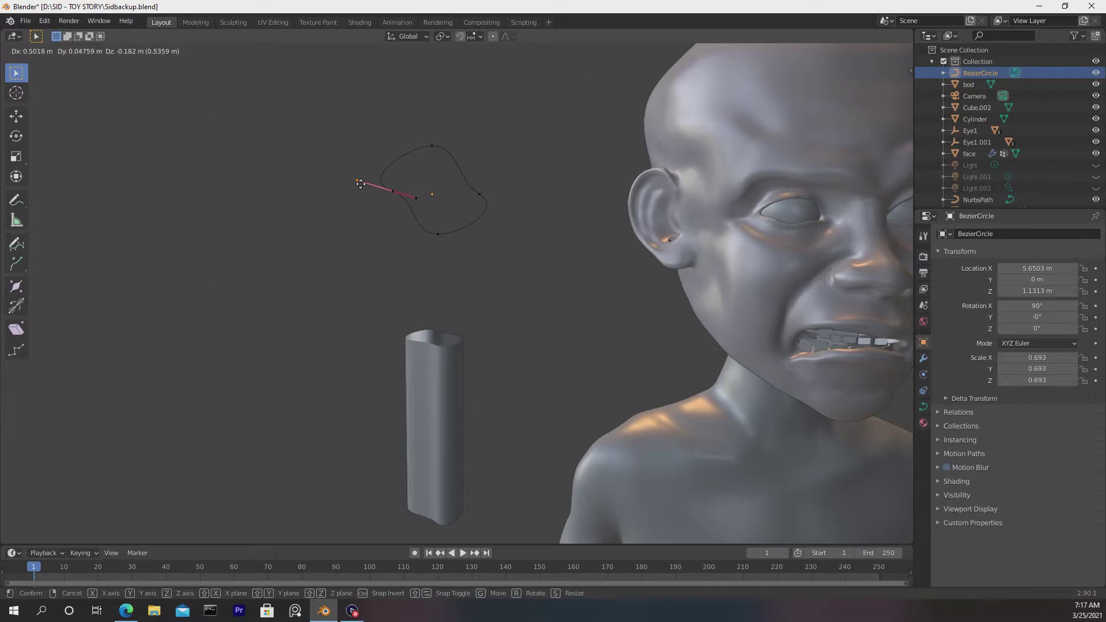
pyautogui.click(361, 183)
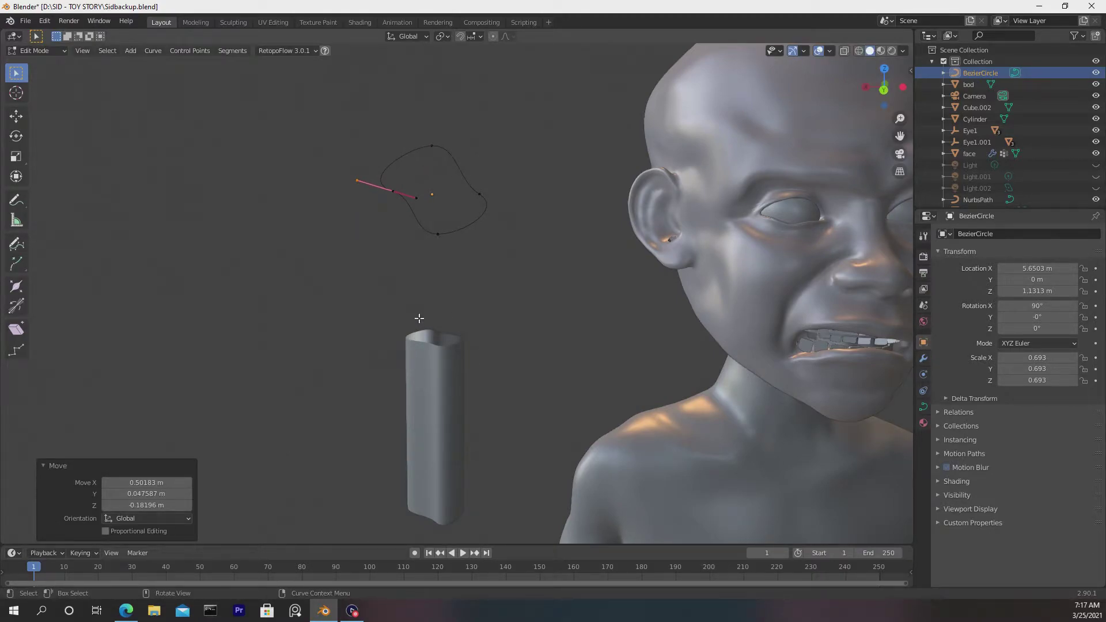
pyautogui.click(439, 153)
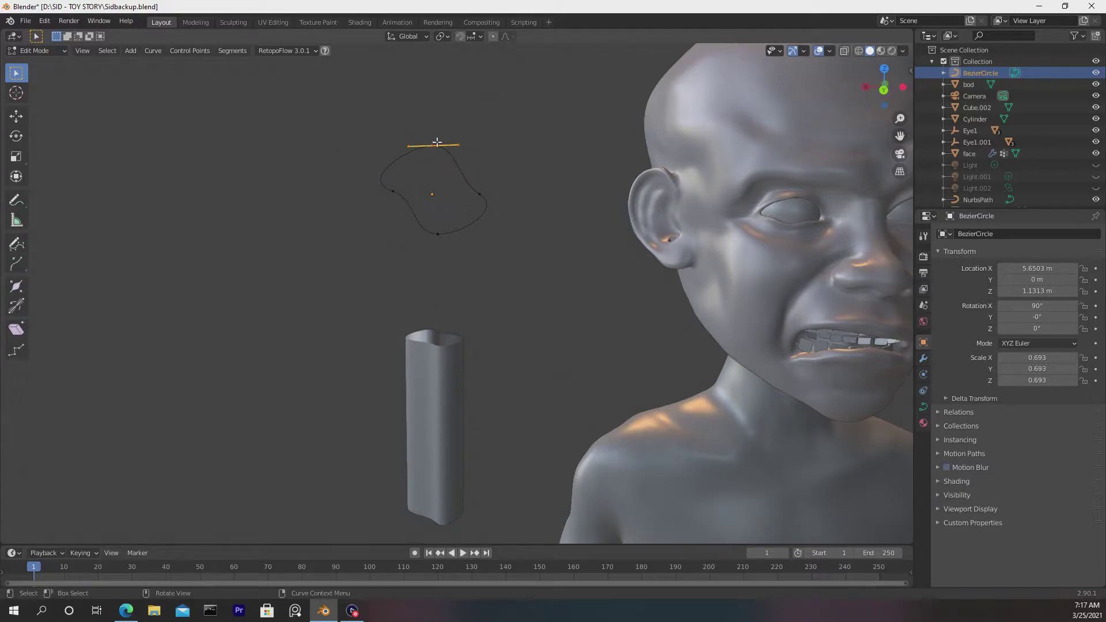
pyautogui.click(459, 144)
pyautogui.press('g')
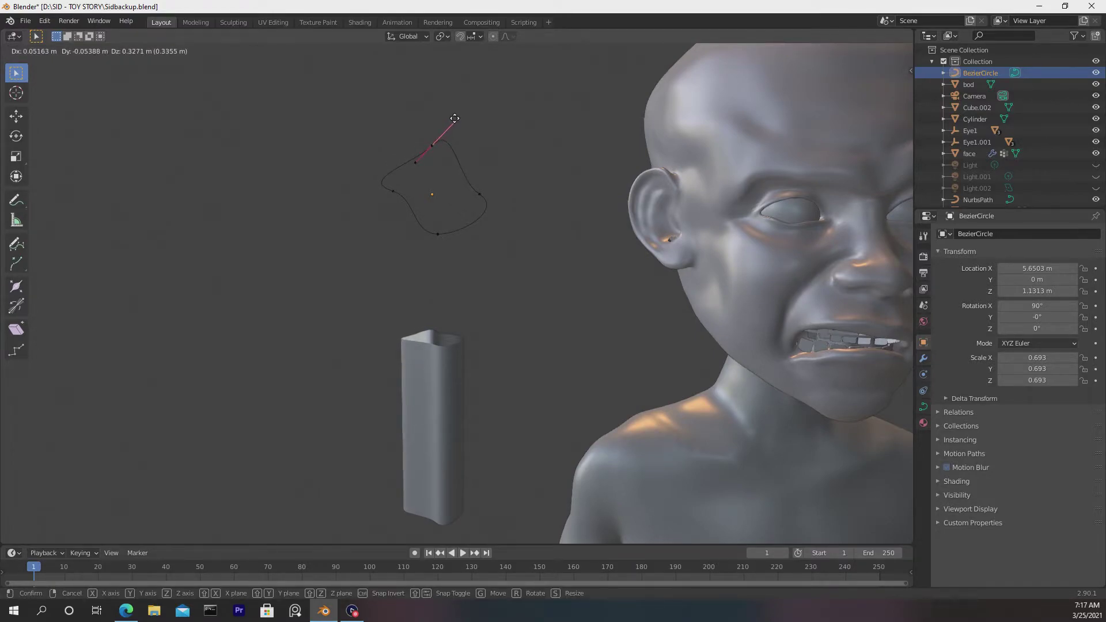
pyautogui.click(454, 118)
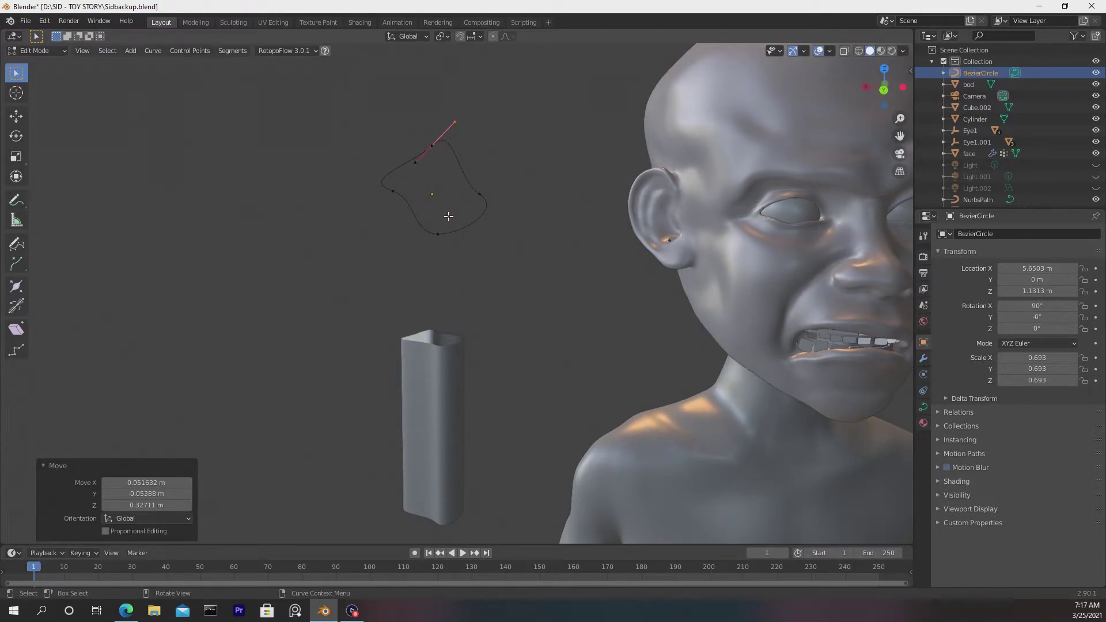
# - Move the bottom point's left handle, then return to Object Mode
pyautogui.click(424, 251)
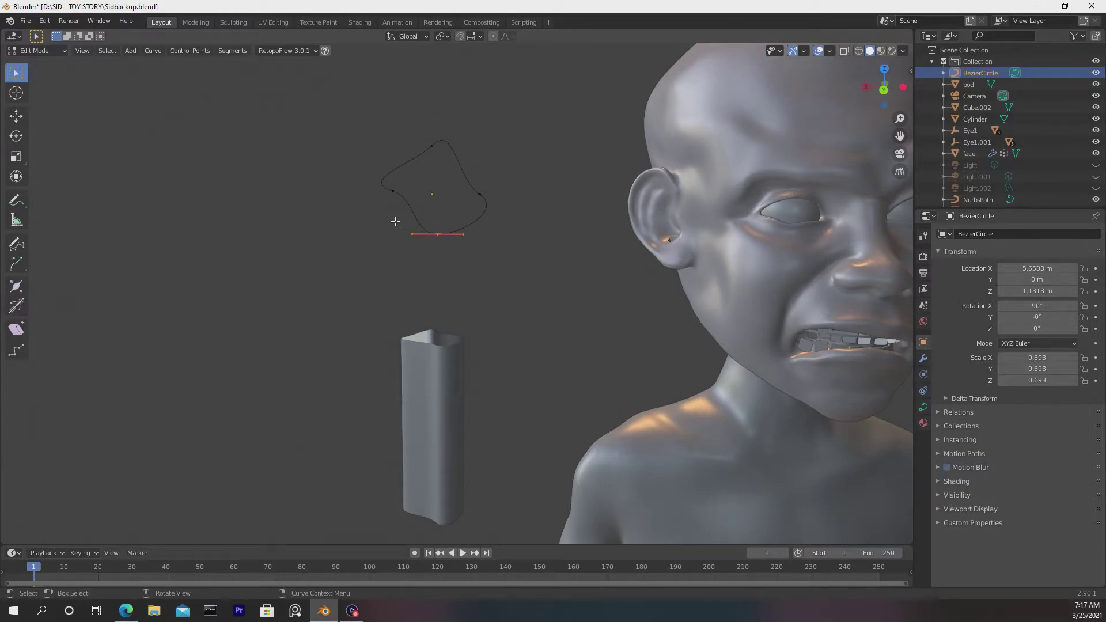
pyautogui.moveTo(395, 221); pyautogui.dragTo(417, 255)
pyautogui.press('g')
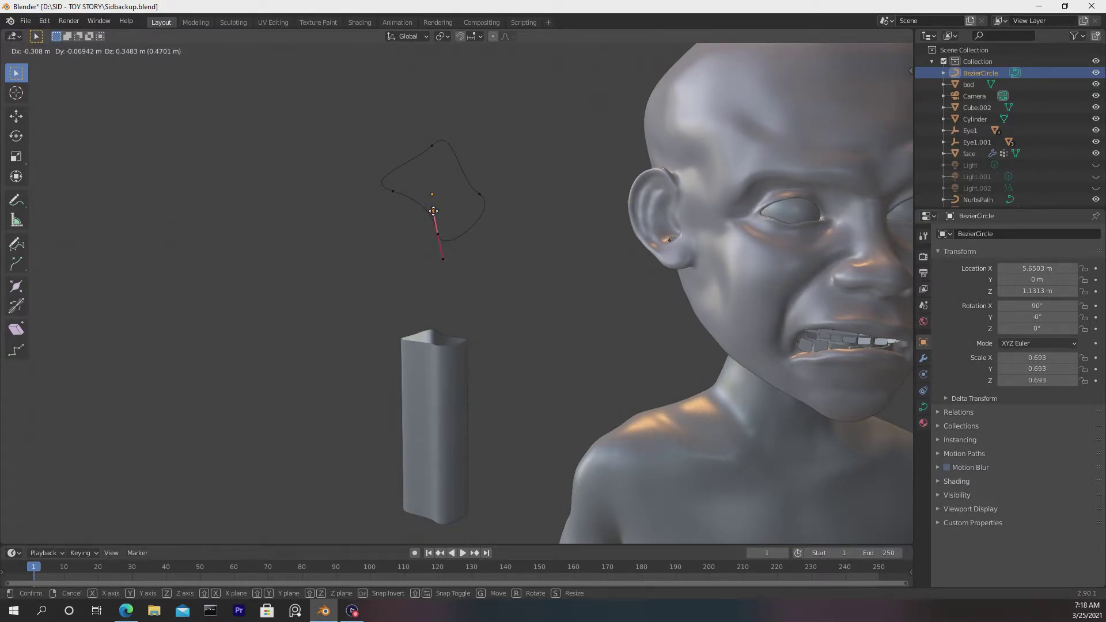
pyautogui.click(433, 211)
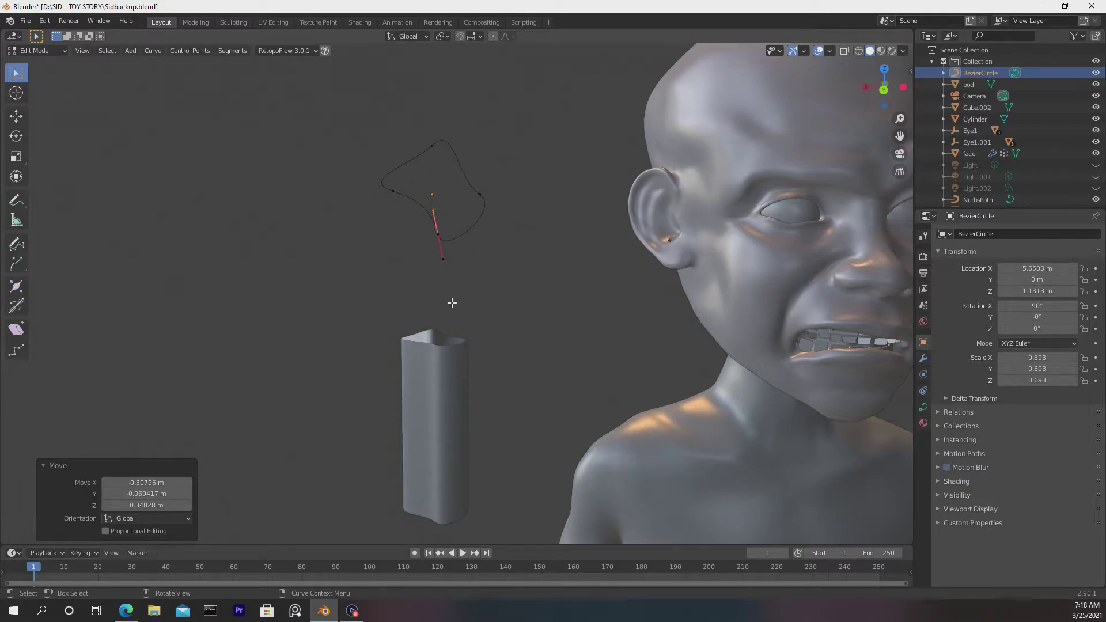
pyautogui.press('Tab')
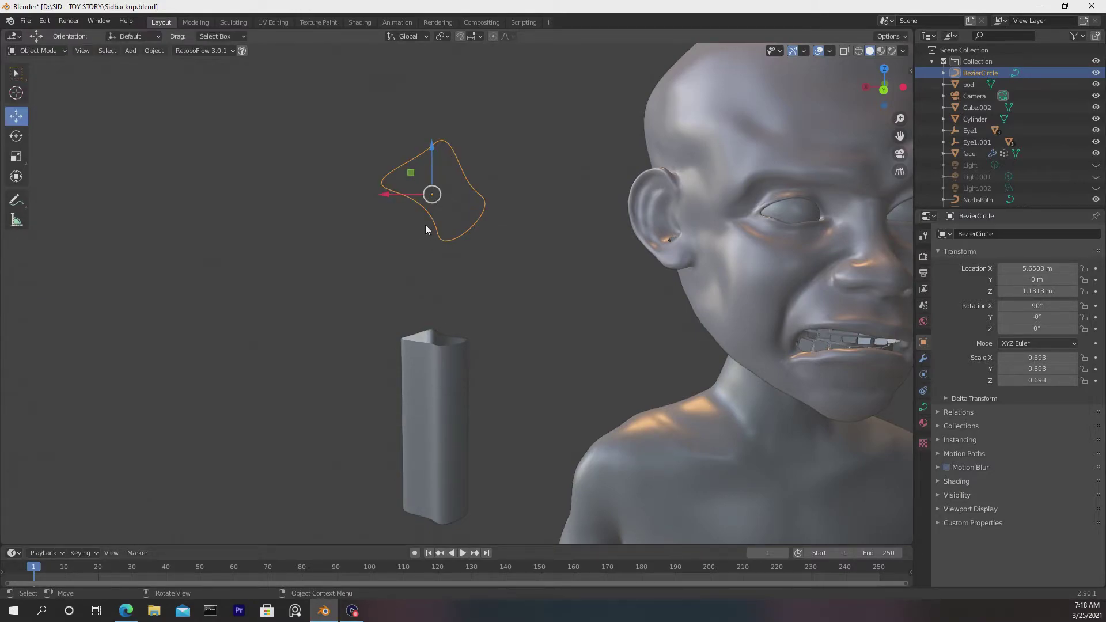
# - Enable Fill Caps in the NurbsPath's bevel geometry settings
pyautogui.moveTo(493, 338); pyautogui.dragTo(446, 328, button='middle')
pyautogui.click(445, 324)
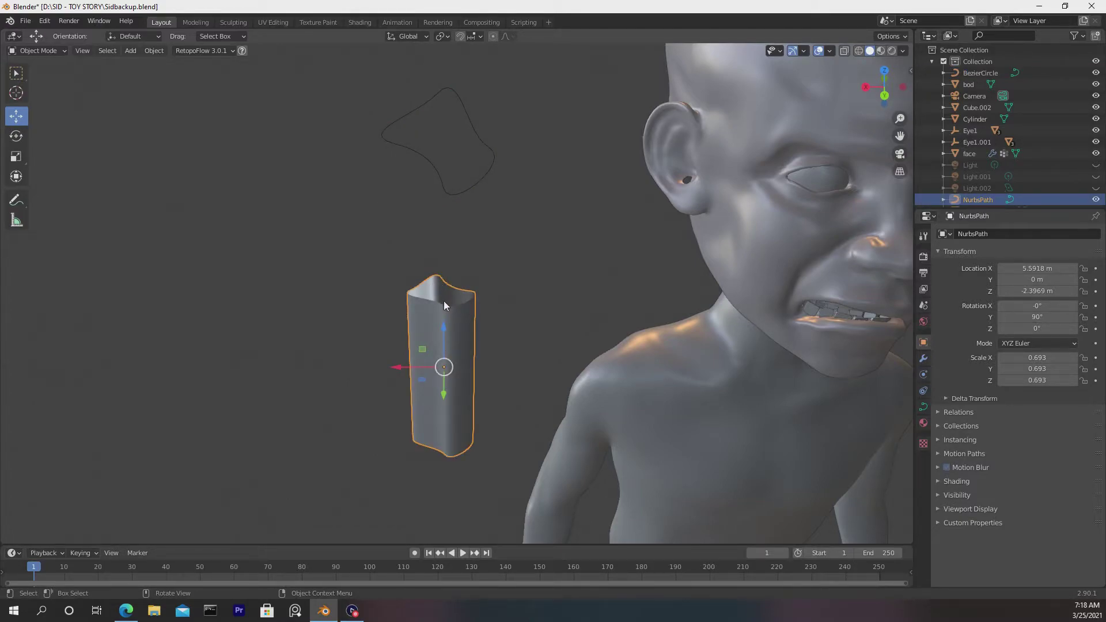
pyautogui.click(923, 408)
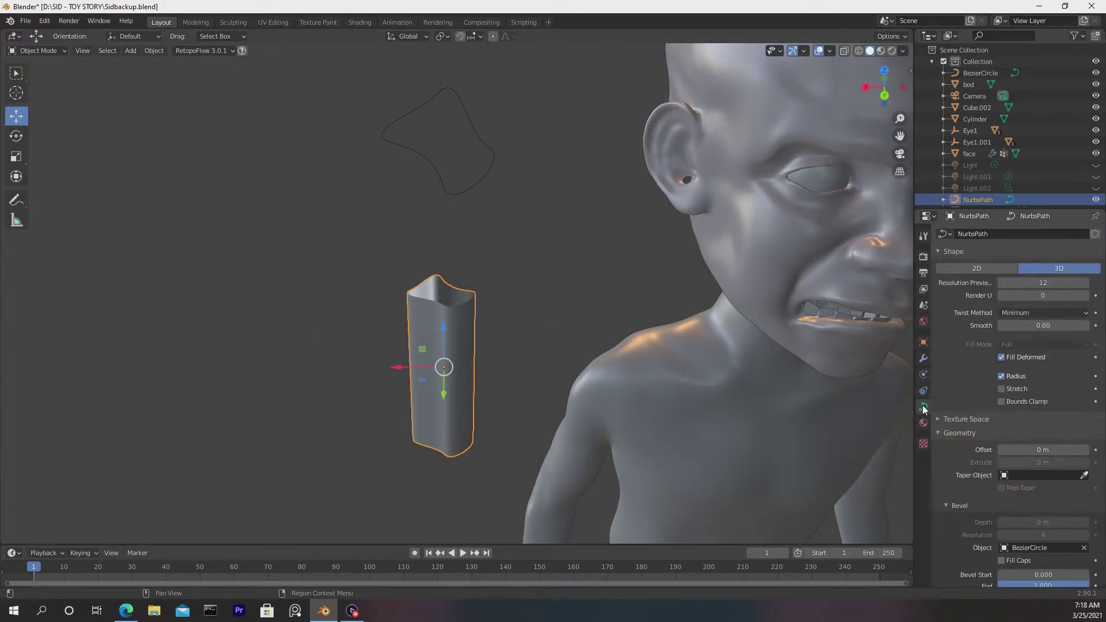
pyautogui.scroll(-4, 977, 415)
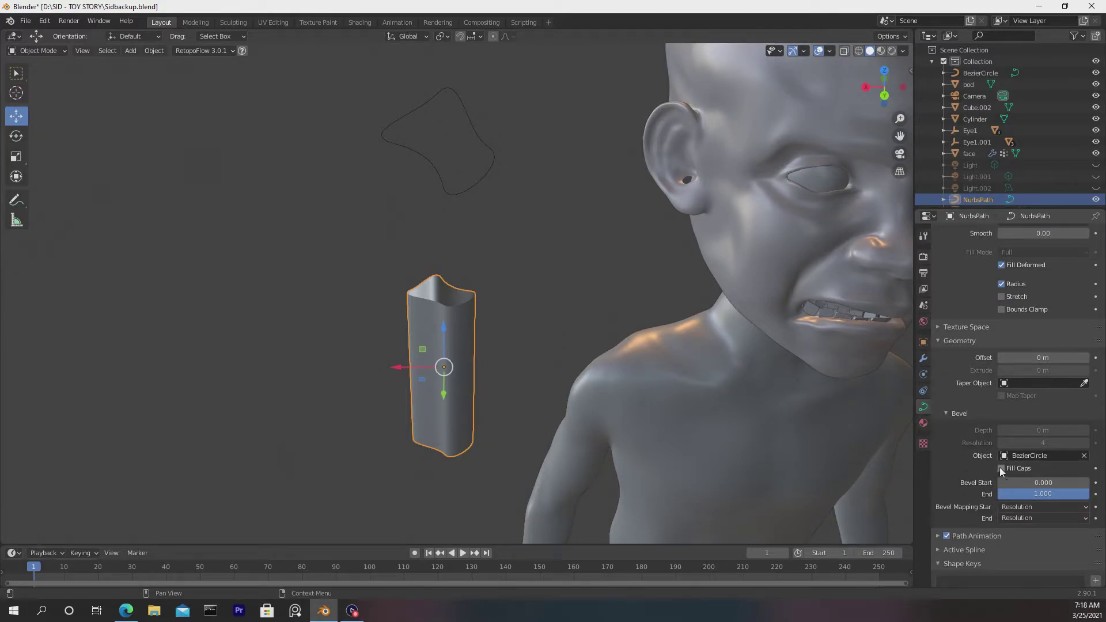
pyautogui.click(1000, 468)
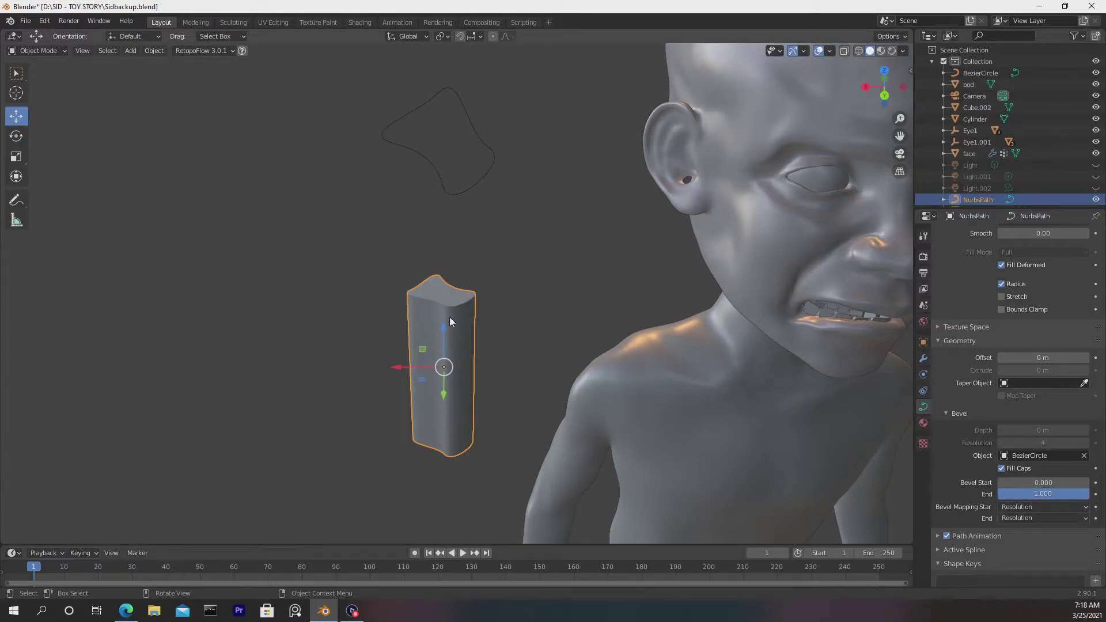
pyautogui.scroll(3, 431, 303)
pyautogui.scroll(-3, 431, 303)
# - Taper the strand's top path point to a sharp tip with Alt+S
pyautogui.press('Tab')
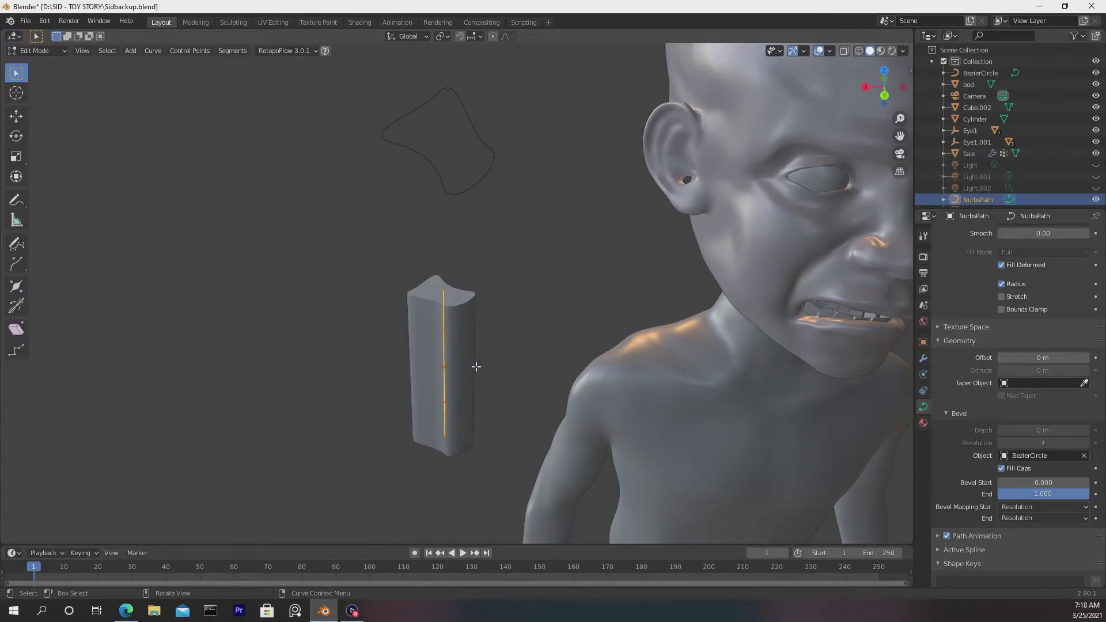
pyautogui.hotkey('alt', 'a')
pyautogui.click(442, 291)
pyautogui.press('s')
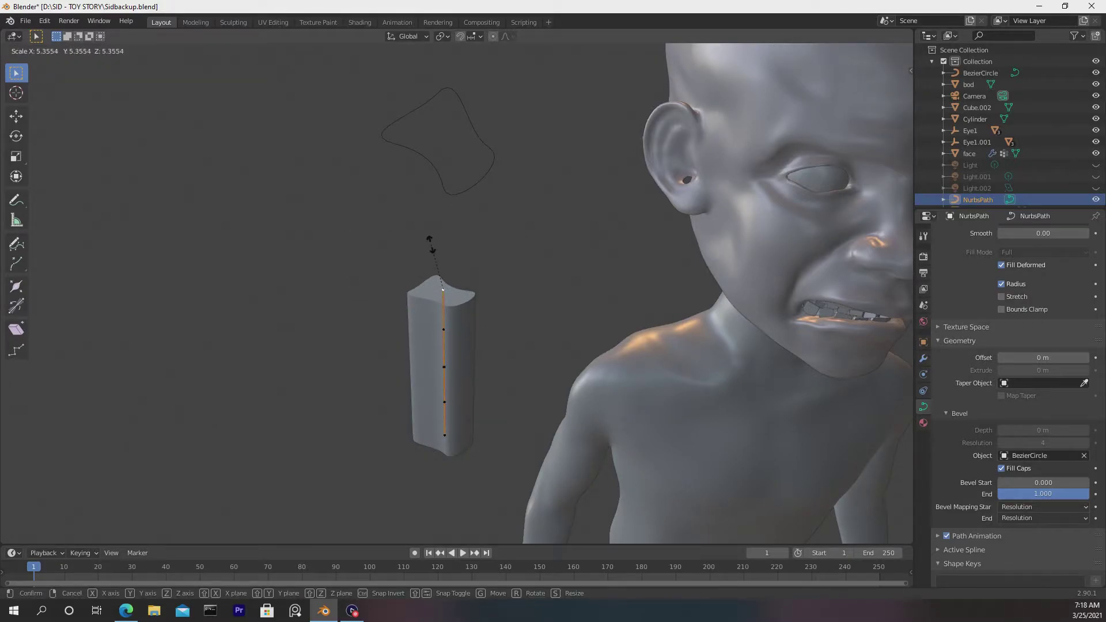
pyautogui.click(429, 238)
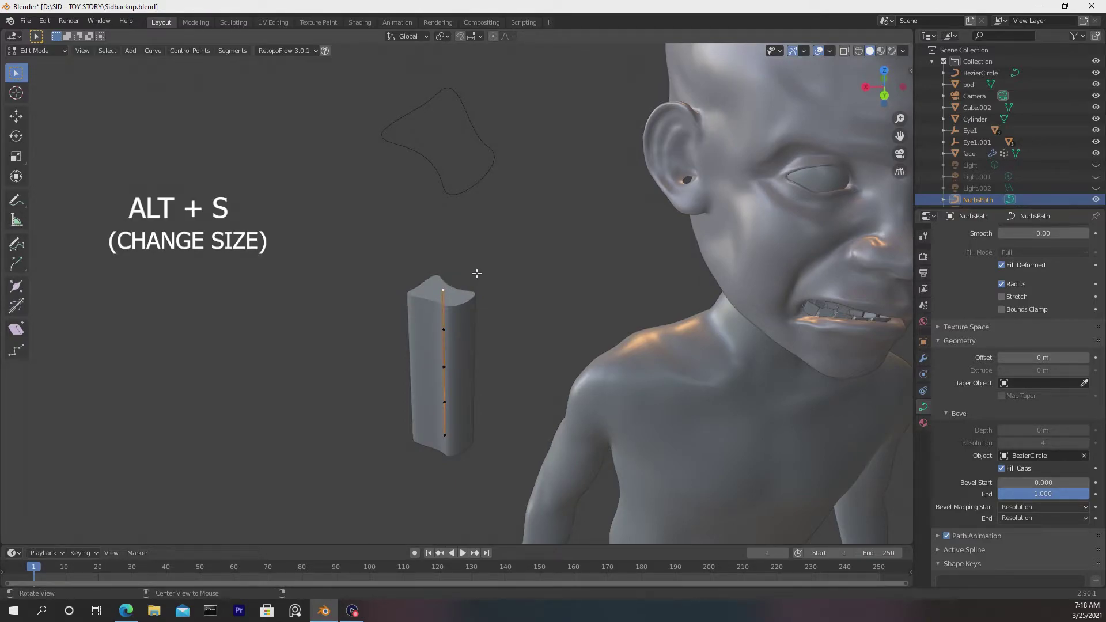
pyautogui.hotkey('alt', 's')
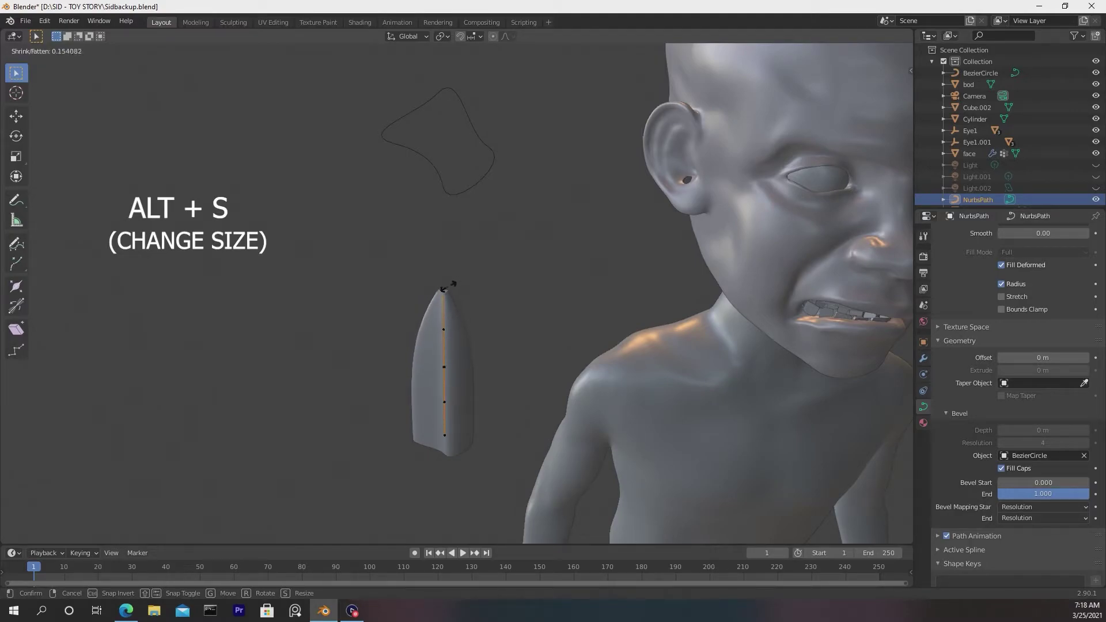
pyautogui.click(444, 289)
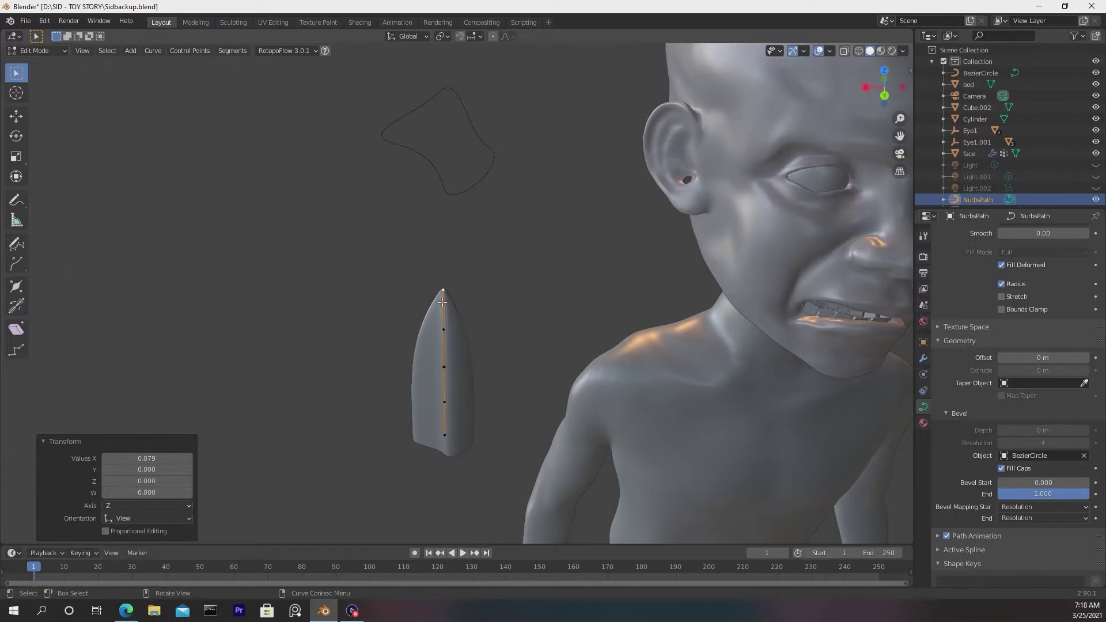
# - Taper the bottom point too, then scale all points up by 1.434
pyautogui.click(444, 435)
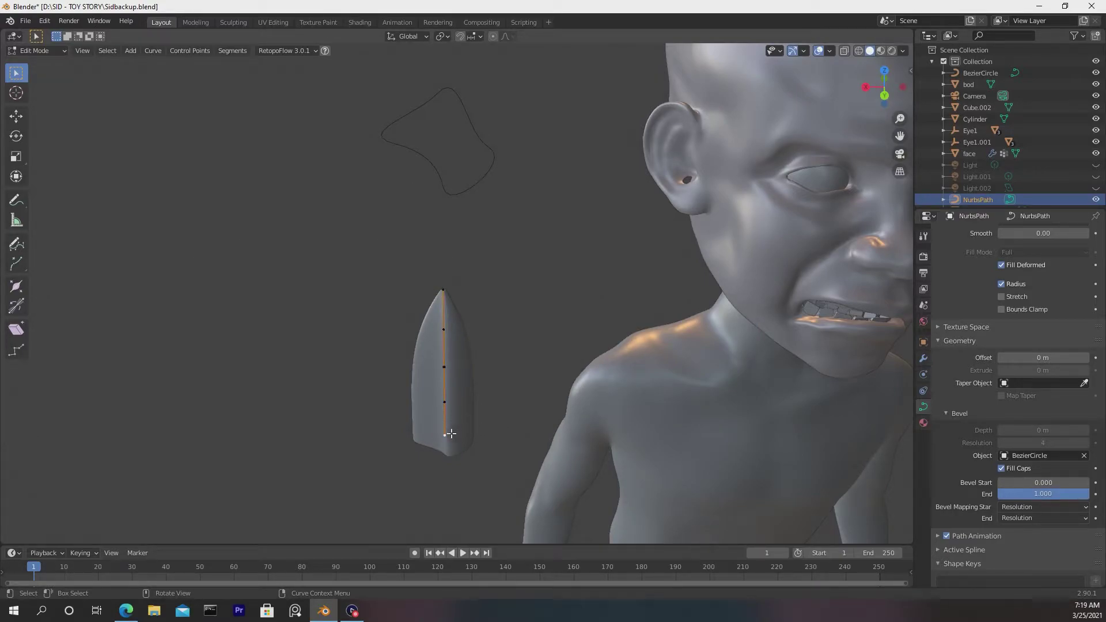
pyautogui.hotkey('alt', 's')
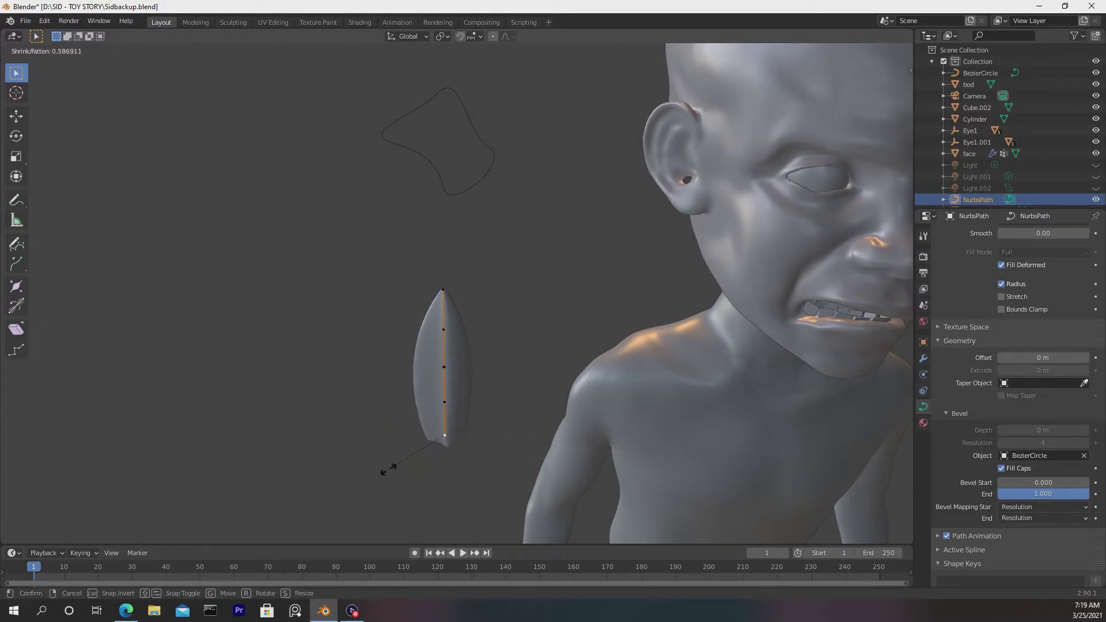
pyautogui.click(420, 461)
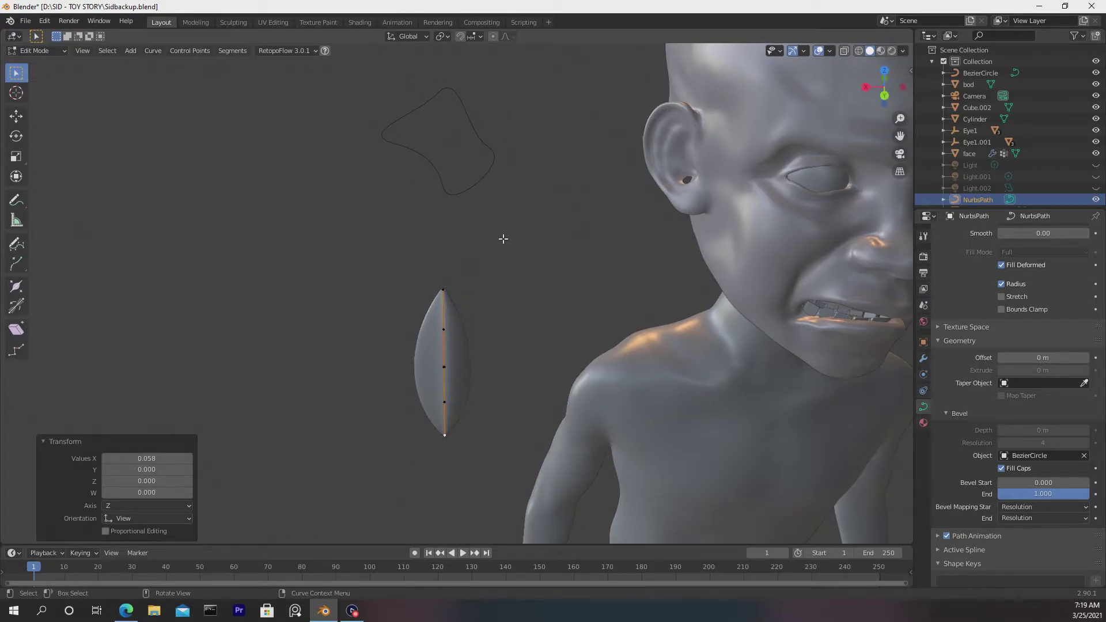
pyautogui.moveTo(485, 263); pyautogui.dragTo(376, 475)
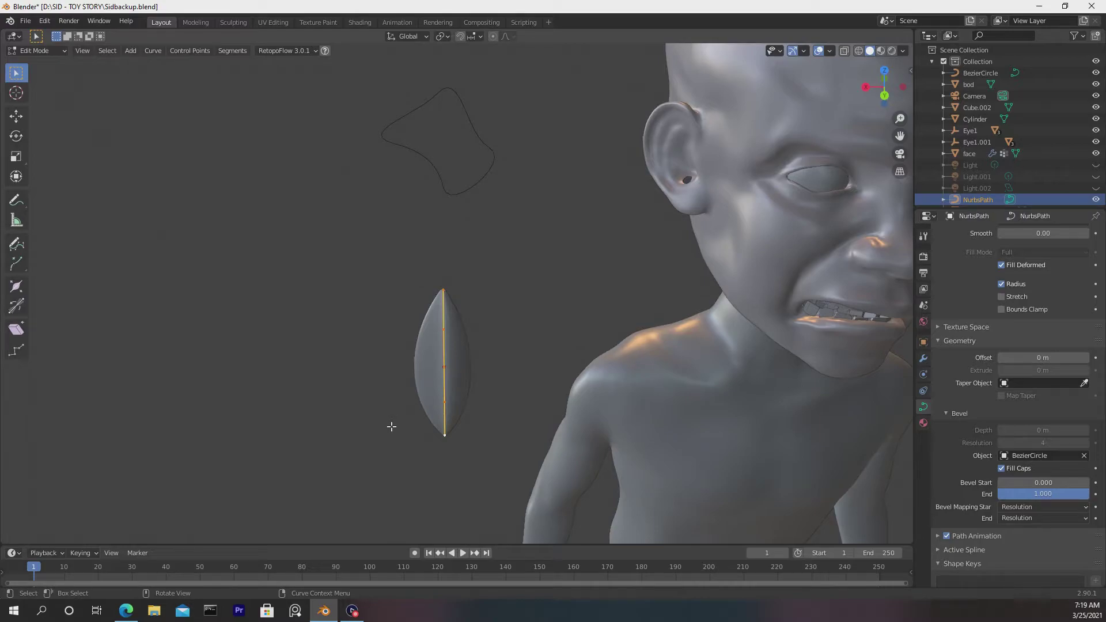
pyautogui.press('s')
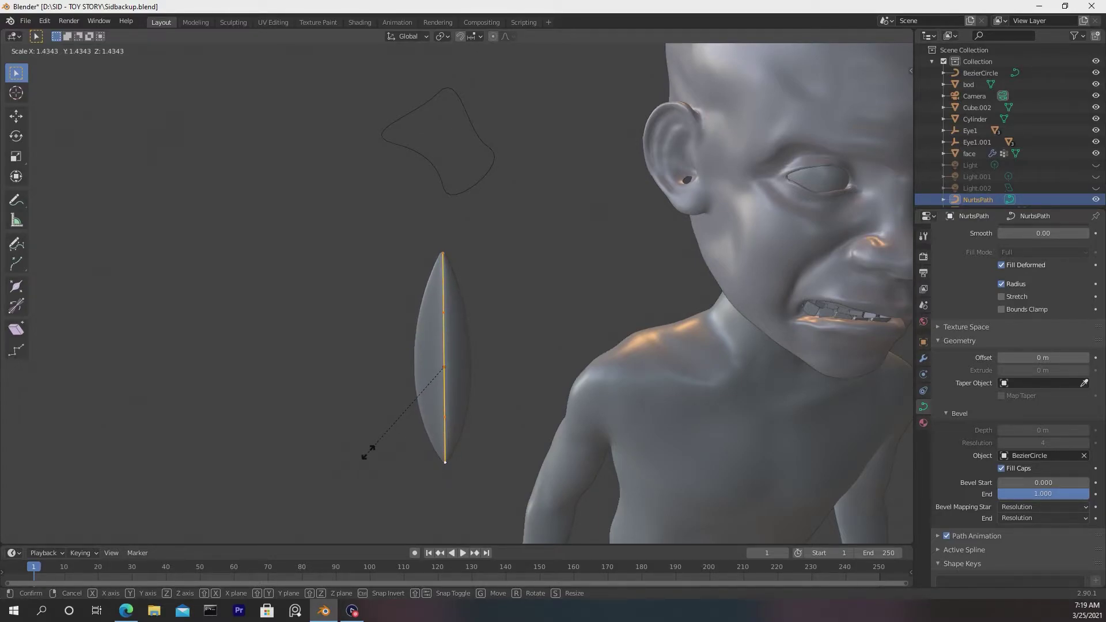
pyautogui.click(367, 452)
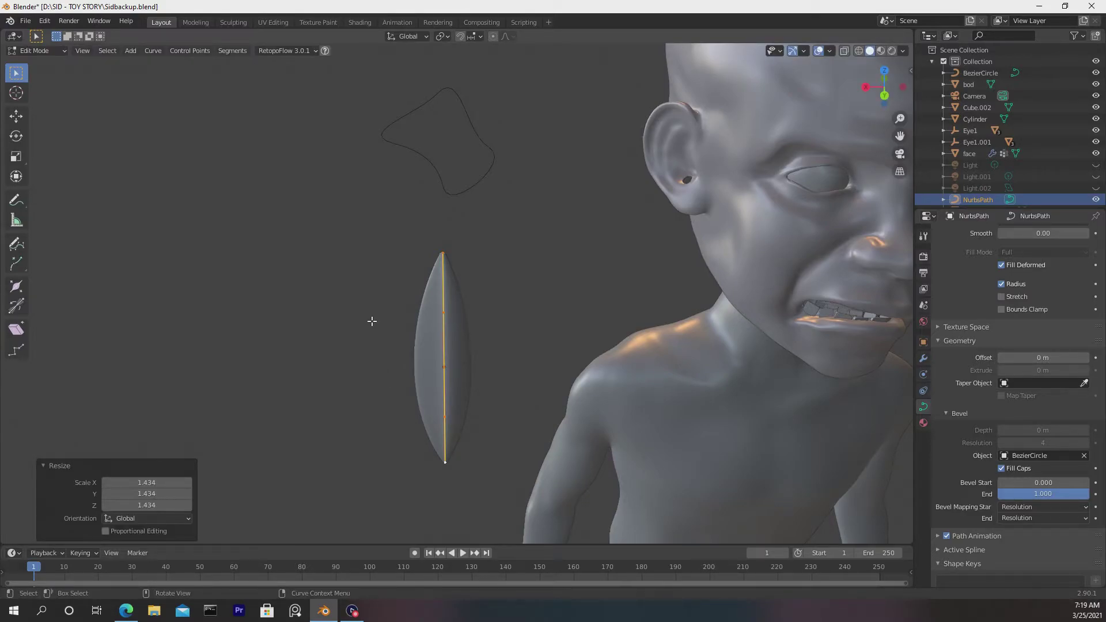
# - Return the spike strand to Object Mode, reframe the view and reselect the spike
pyautogui.press('Tab')
pyautogui.click(384, 282)
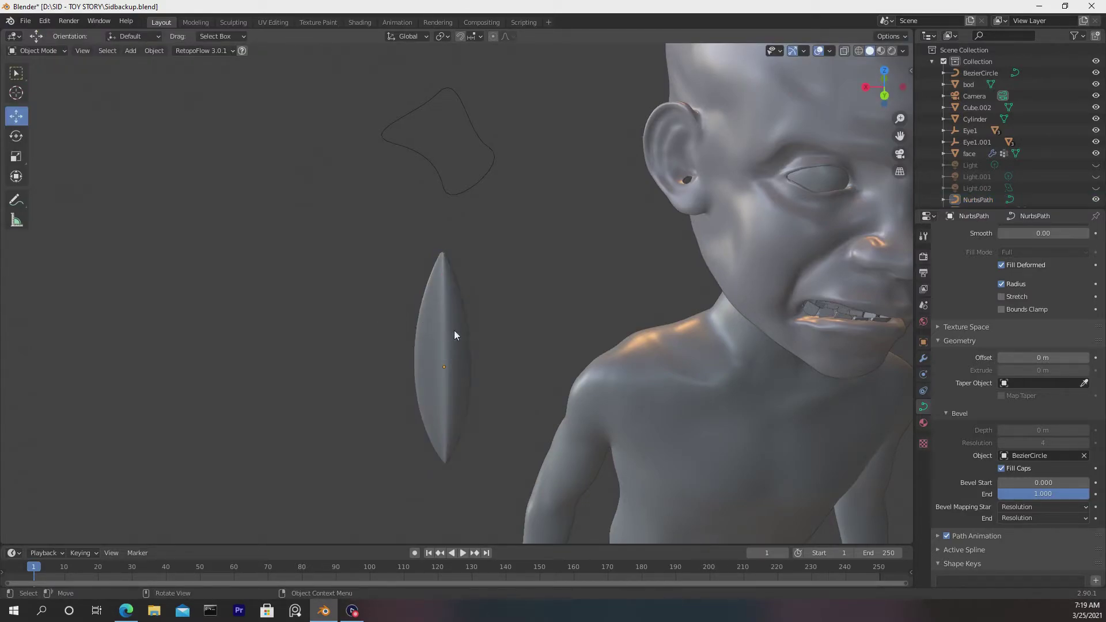
pyautogui.moveTo(457, 330); pyautogui.dragTo(443, 289, button='middle')
pyautogui.scroll(4, 447, 288)
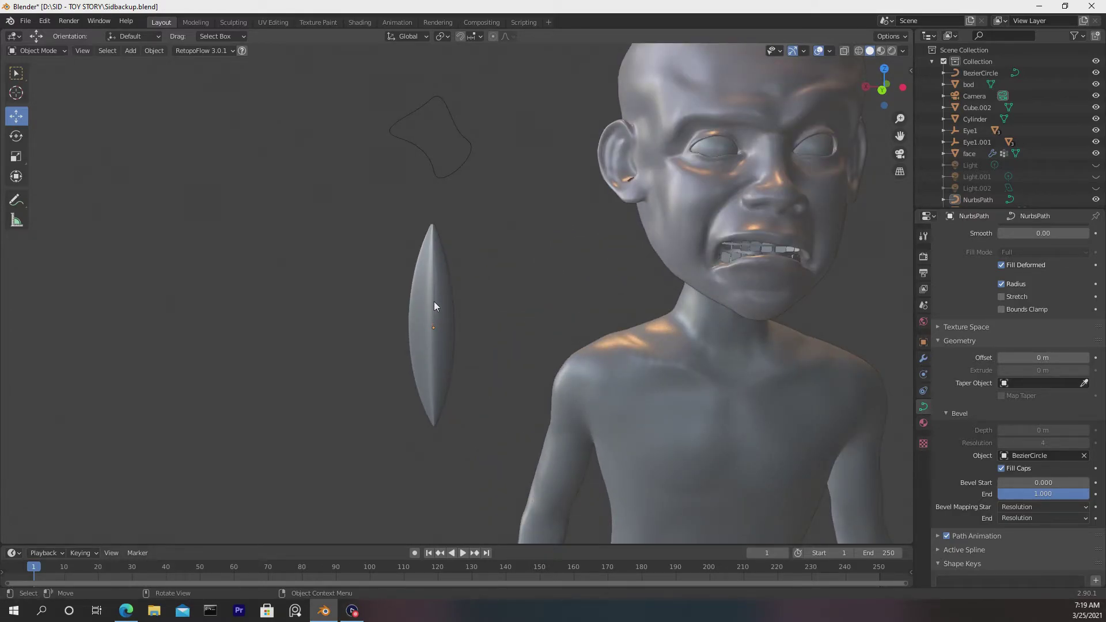
pyautogui.click(434, 303)
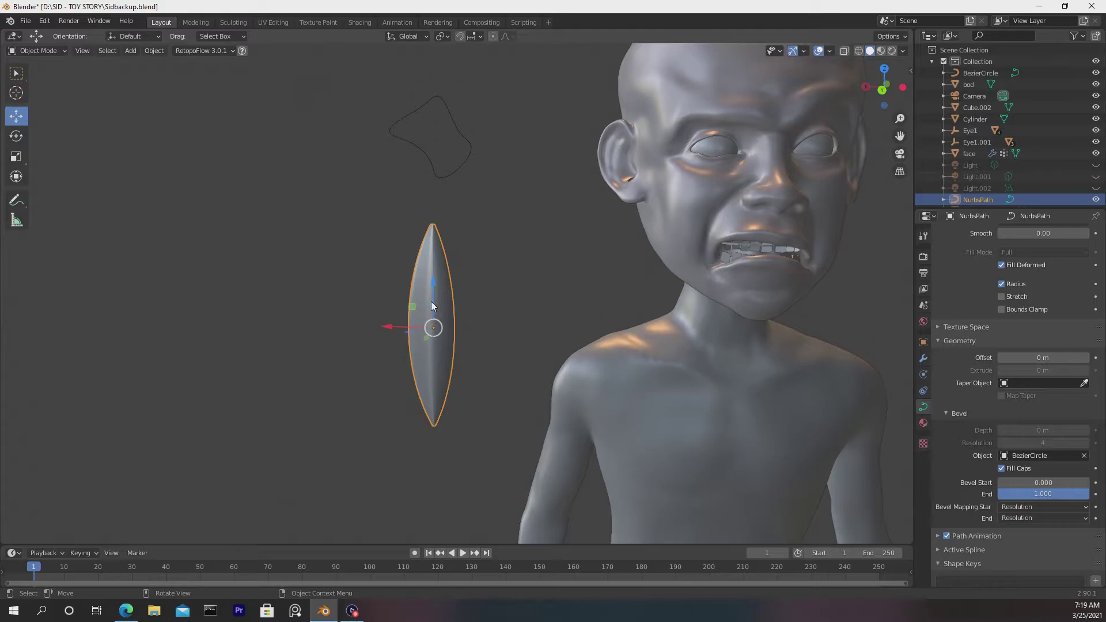
# - Tilt an upper control point of the spike to -55.7° to twist the strand
pyautogui.press('Tab')
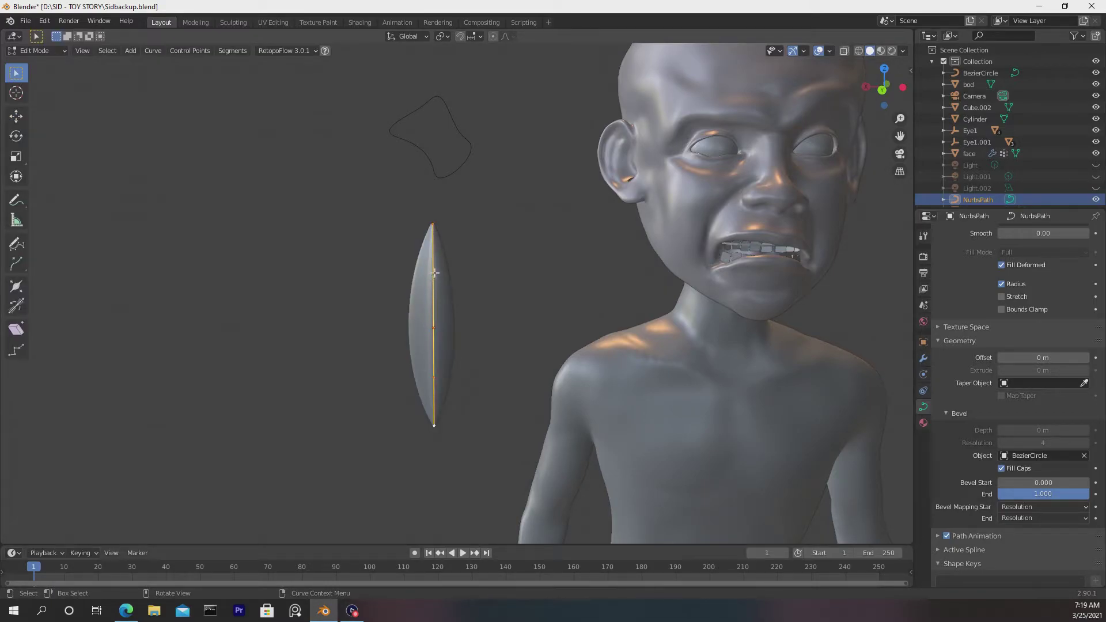
pyautogui.click(434, 274)
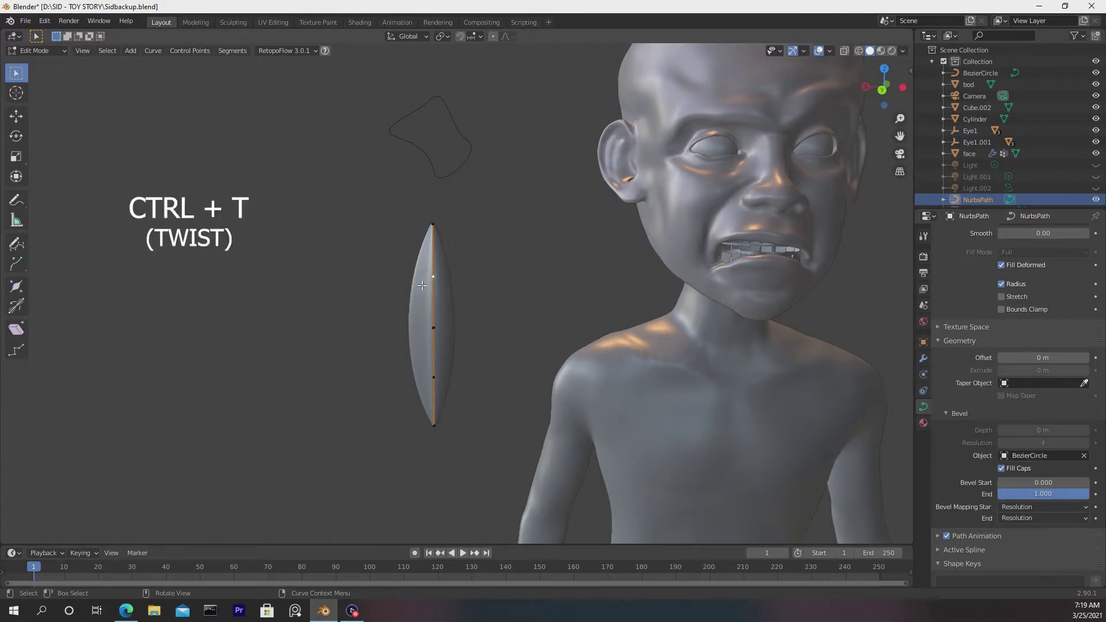
pyautogui.hotkey('ctrl', 't')
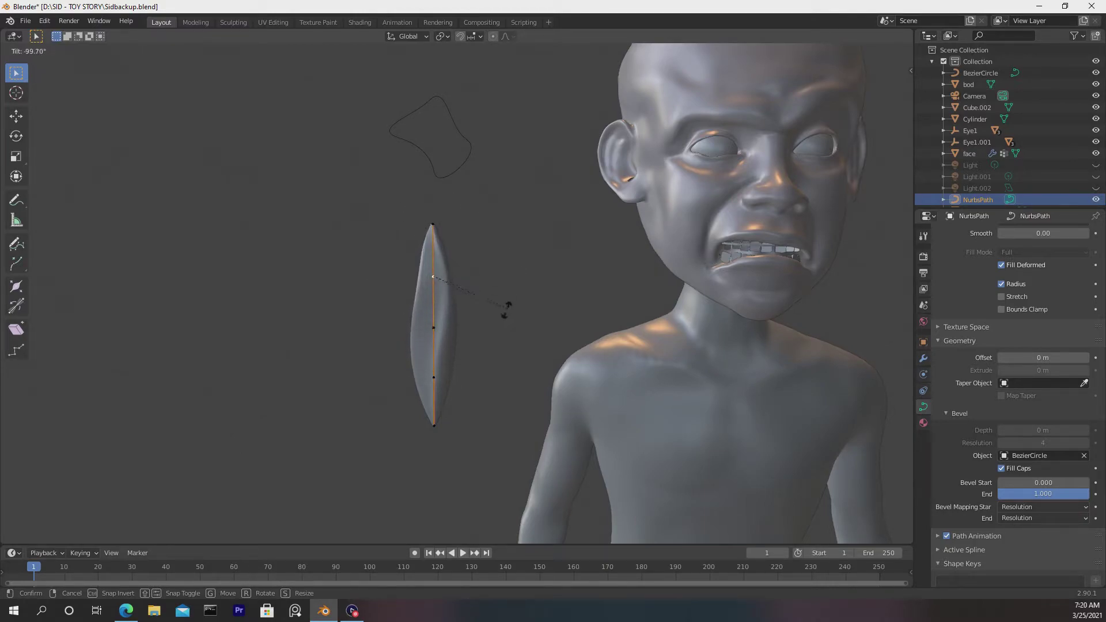
pyautogui.click(451, 319)
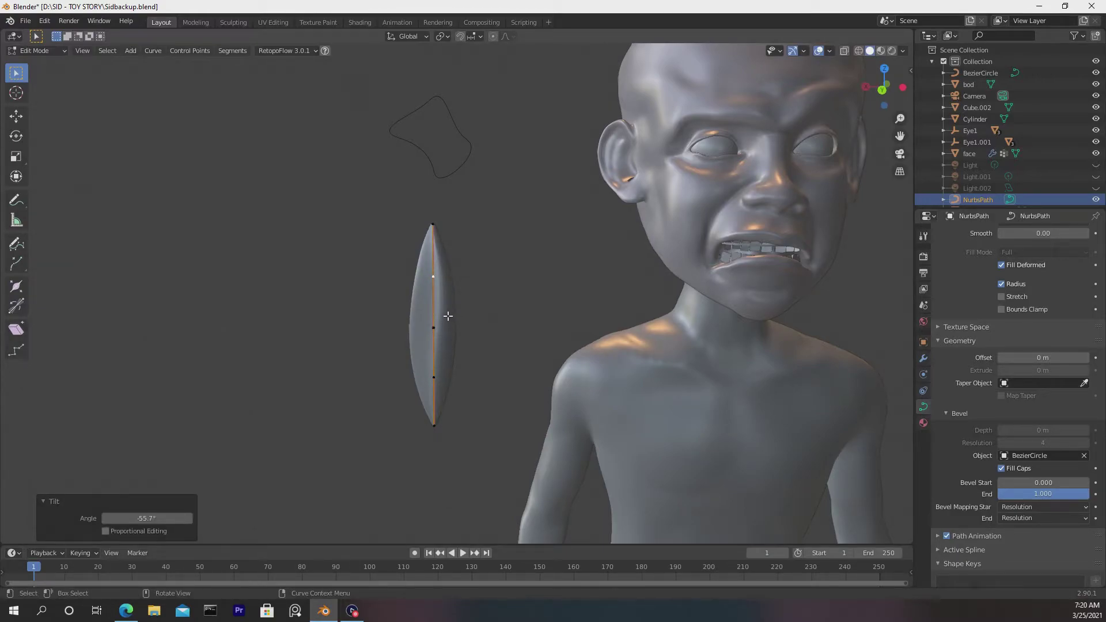
# - Move the twisted spike onto the head (X 0.1667 m, Z -1.0934 m), base sunk into the scalp
pyautogui.scroll(-3, 447, 316)
pyautogui.press('Tab')
pyautogui.scroll(-1, 423, 292)
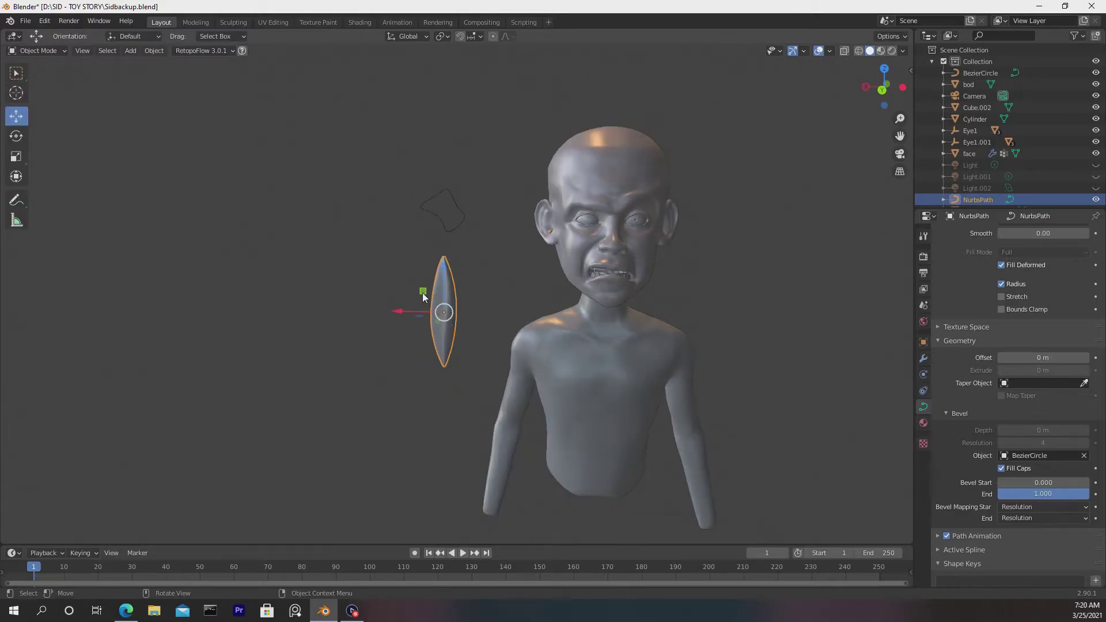
pyautogui.moveTo(423, 292); pyautogui.dragTo(597, 121)
pyautogui.keyDown('shift'); pyautogui.moveTo(751, 192); pyautogui.dragTo(701, 259, button='middle'); pyautogui.keyUp('shift')
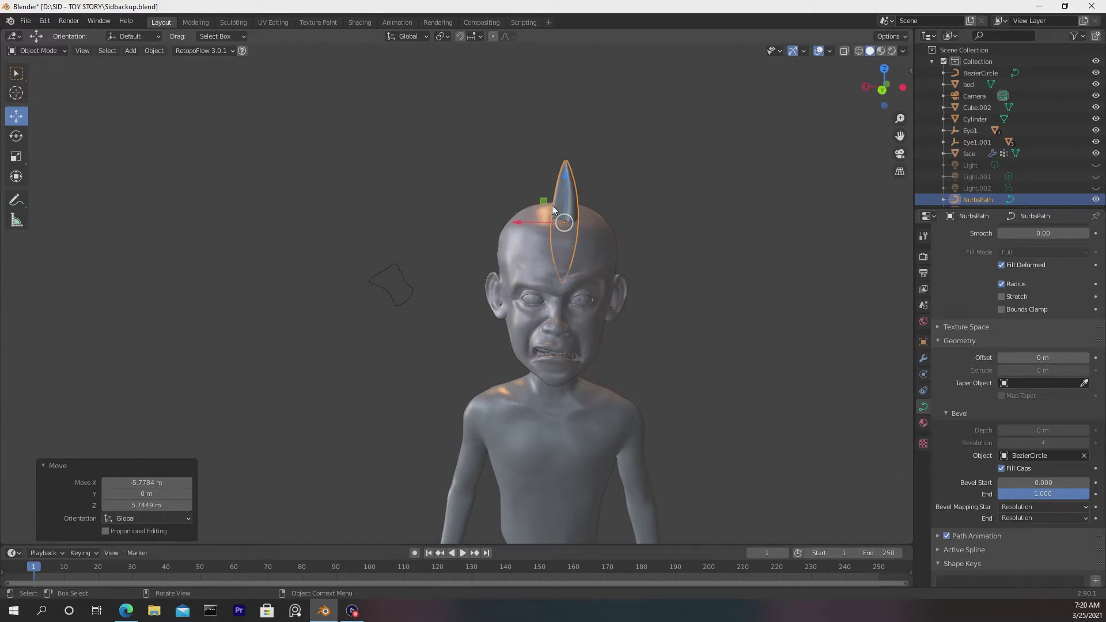
pyautogui.moveTo(543, 201); pyautogui.dragTo(540, 132)
pyautogui.keyDown('shift'); pyautogui.moveTo(651, 152); pyautogui.dragTo(555, 195, button='middle'); pyautogui.keyUp('shift')
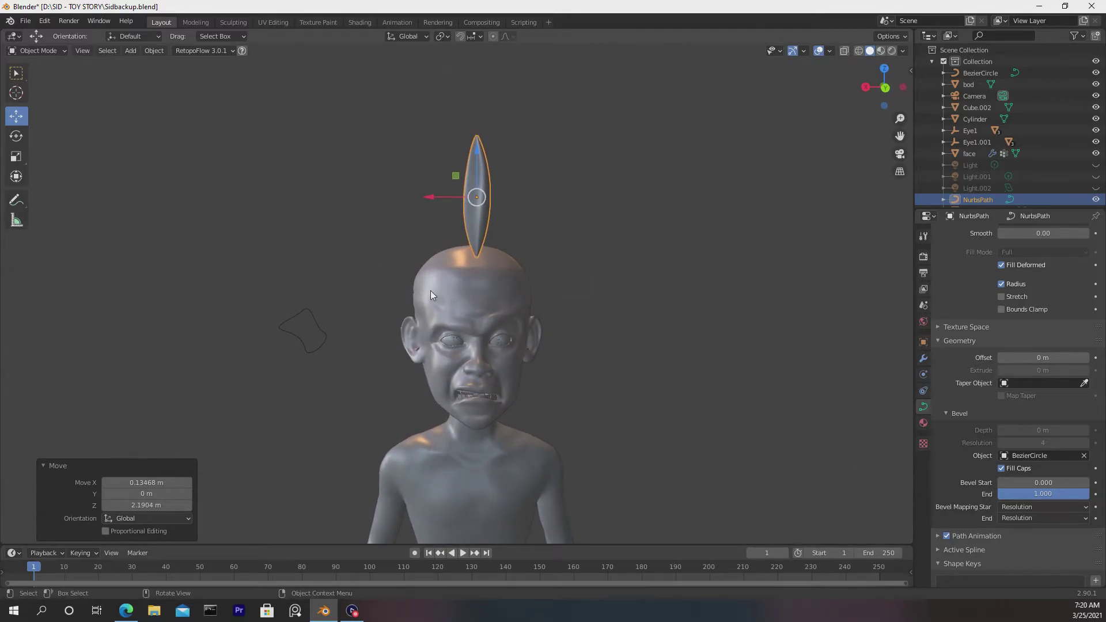
pyautogui.moveTo(546, 254); pyautogui.dragTo(527, 267, button='middle')
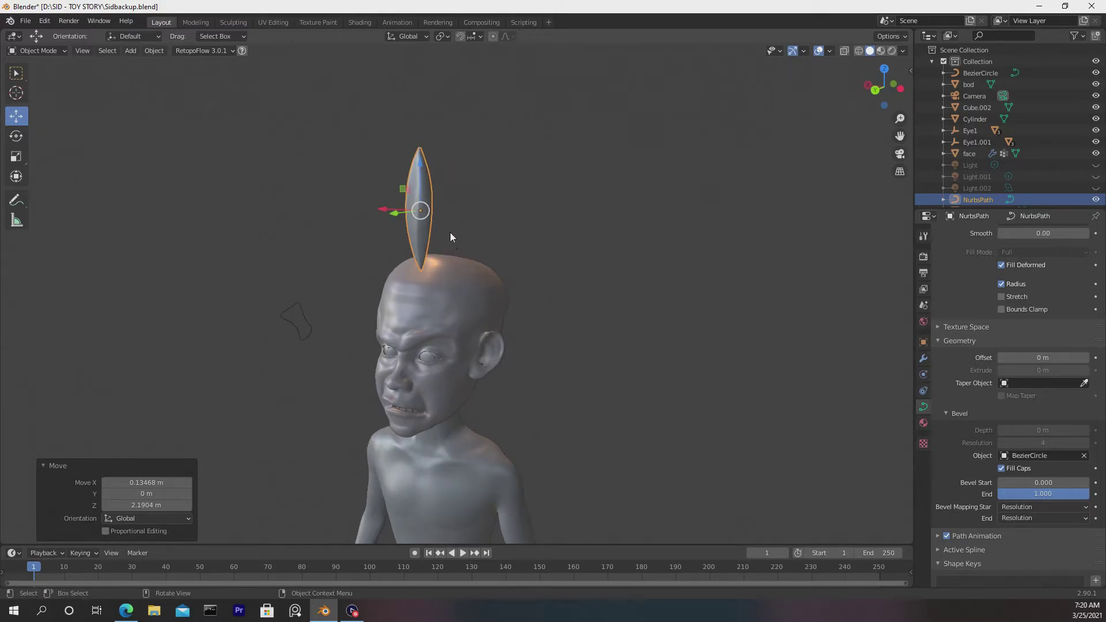
pyautogui.moveTo(449, 231); pyautogui.dragTo(474, 219, button='middle')
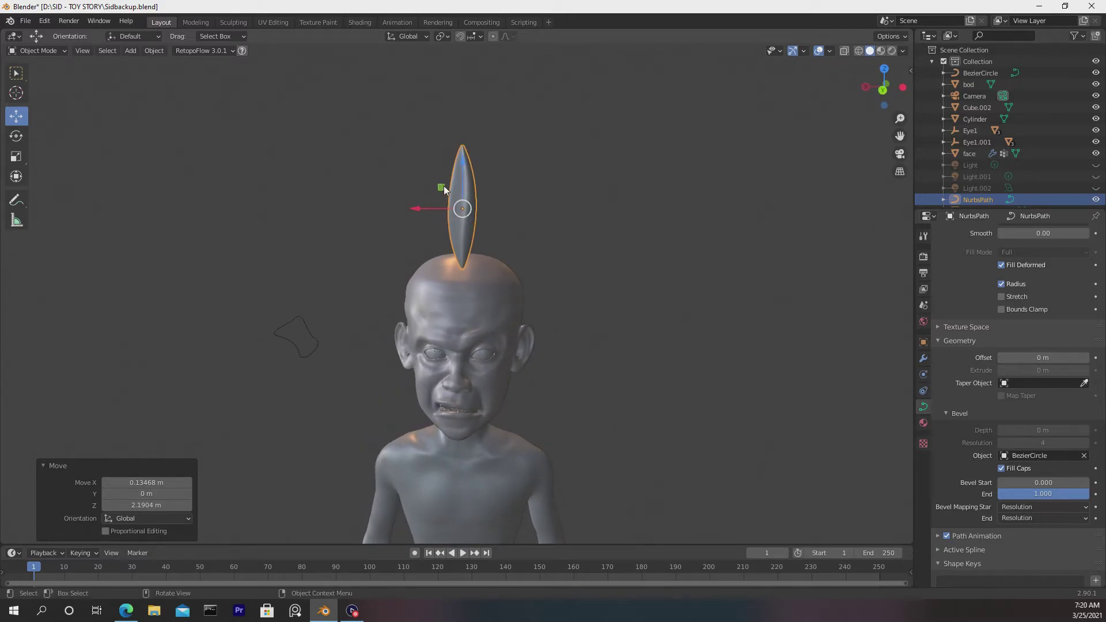
pyautogui.moveTo(441, 187); pyautogui.dragTo(436, 222)
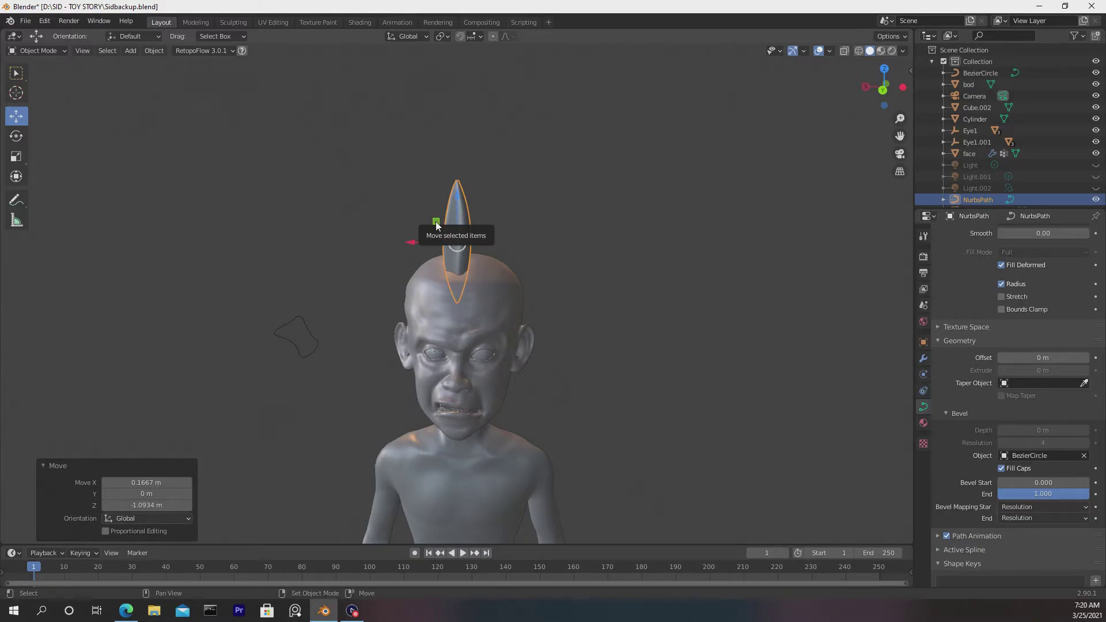
# - Duplicate the spike and move the copy off to the right of the head
pyautogui.hotkey('shift', 'd')
pyautogui.rightClick(437, 227)
pyautogui.moveTo(412, 242); pyautogui.dragTo(579, 254)
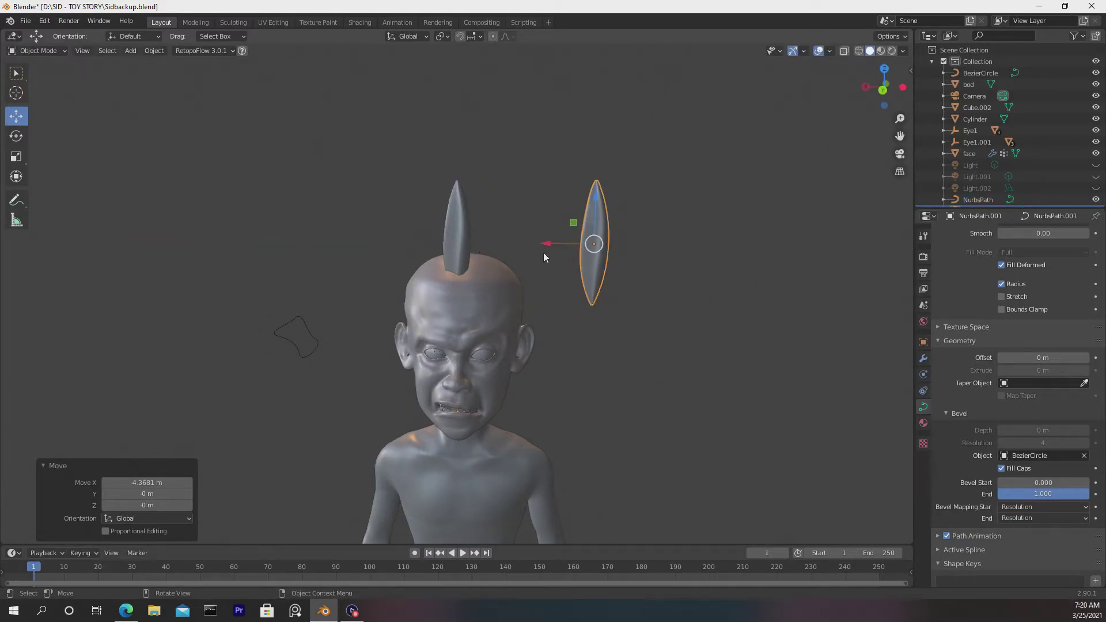
# - Scale the original spike to 0.703 and place it near the head's front (X 0.79466 m, Z -1.0854 m)
pyautogui.click(459, 245)
pyautogui.moveTo(471, 237); pyautogui.dragTo(351, 247, button='middle')
pyautogui.moveTo(351, 247); pyautogui.dragTo(320, 253)
pyautogui.press('s')
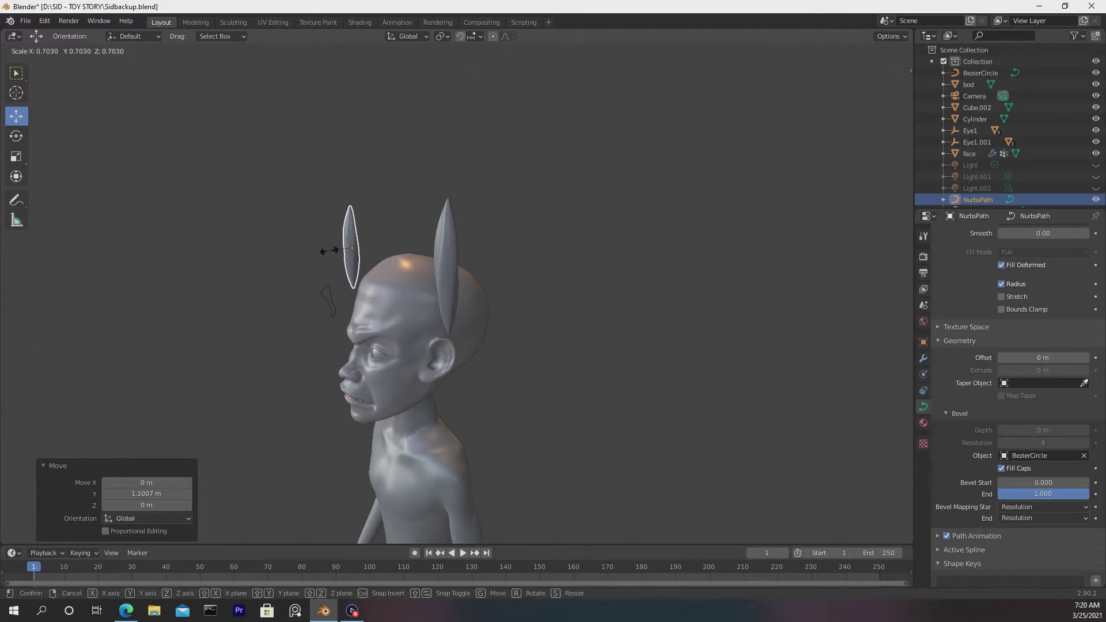
pyautogui.click(330, 251)
pyautogui.moveTo(330, 251); pyautogui.dragTo(451, 286, button='middle')
pyautogui.press('g')
pyautogui.hotkey('shift', 'y')
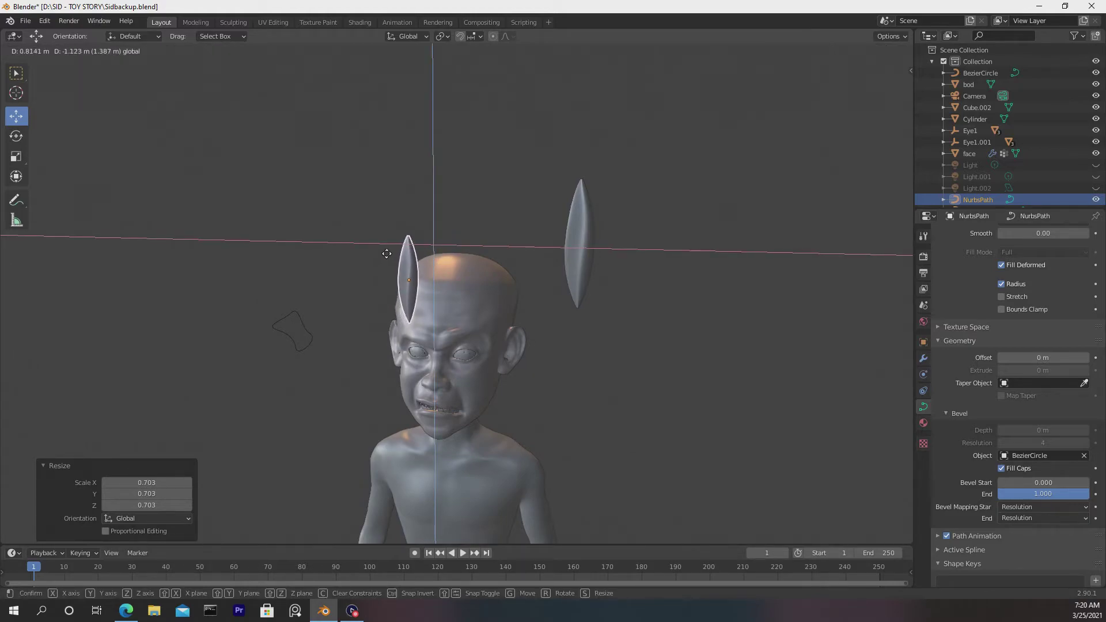
pyautogui.click(386, 253)
pyautogui.moveTo(440, 277); pyautogui.dragTo(353, 277, button='middle')
# - In Edit Mode, move the small spike's top control point against the head
pyautogui.scroll(6, 353, 278)
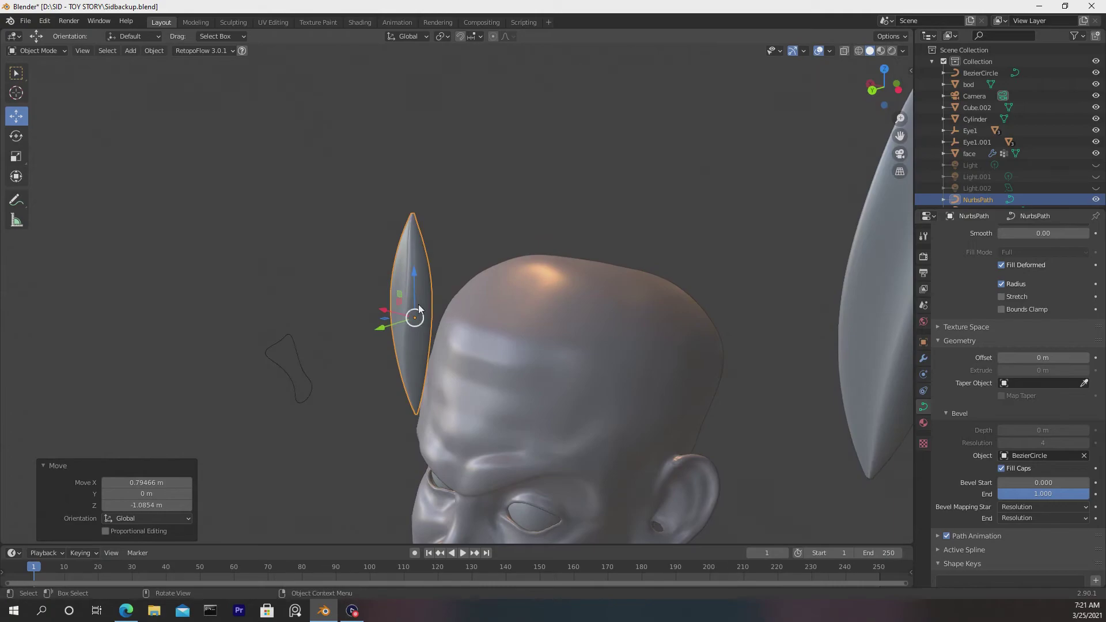
pyautogui.press('Tab')
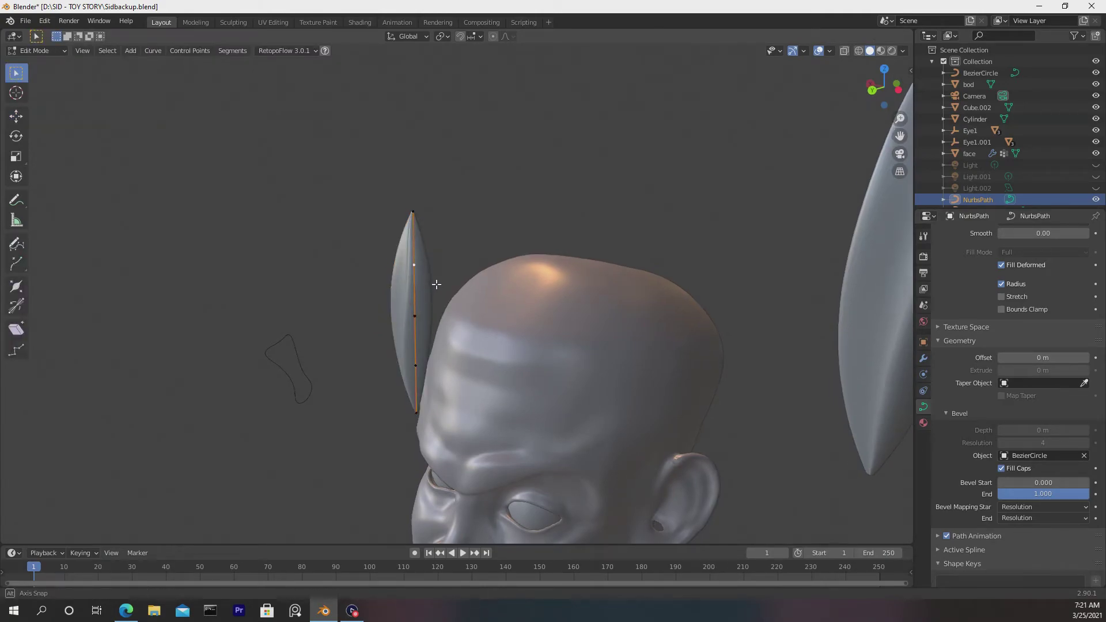
pyautogui.moveTo(435, 284); pyautogui.dragTo(407, 279, button='middle')
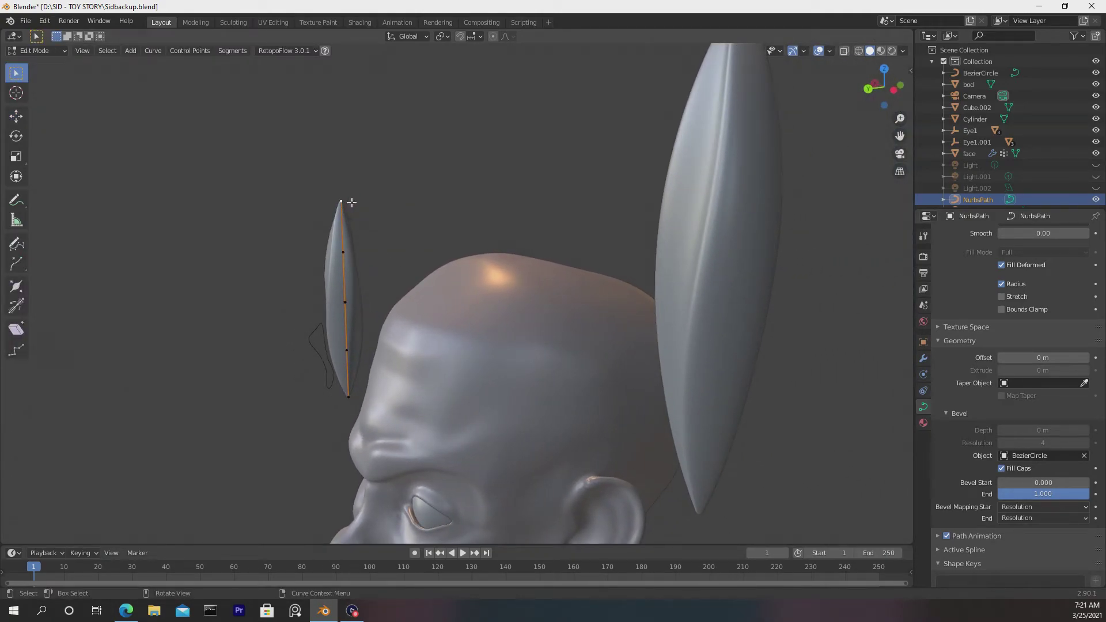
pyautogui.press('g')
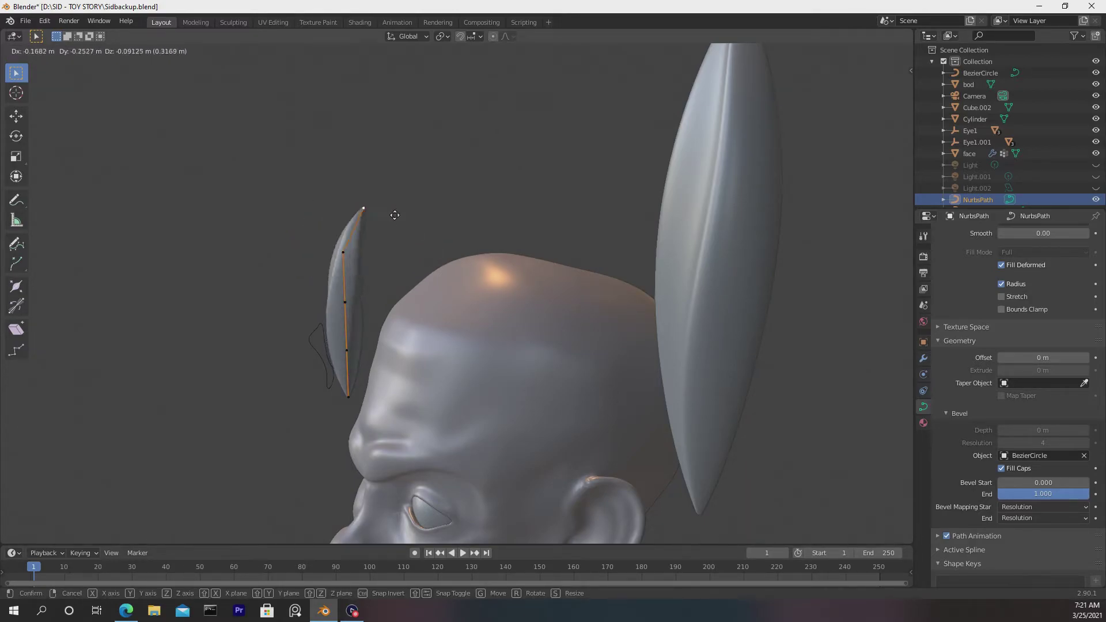
pyautogui.click(433, 281)
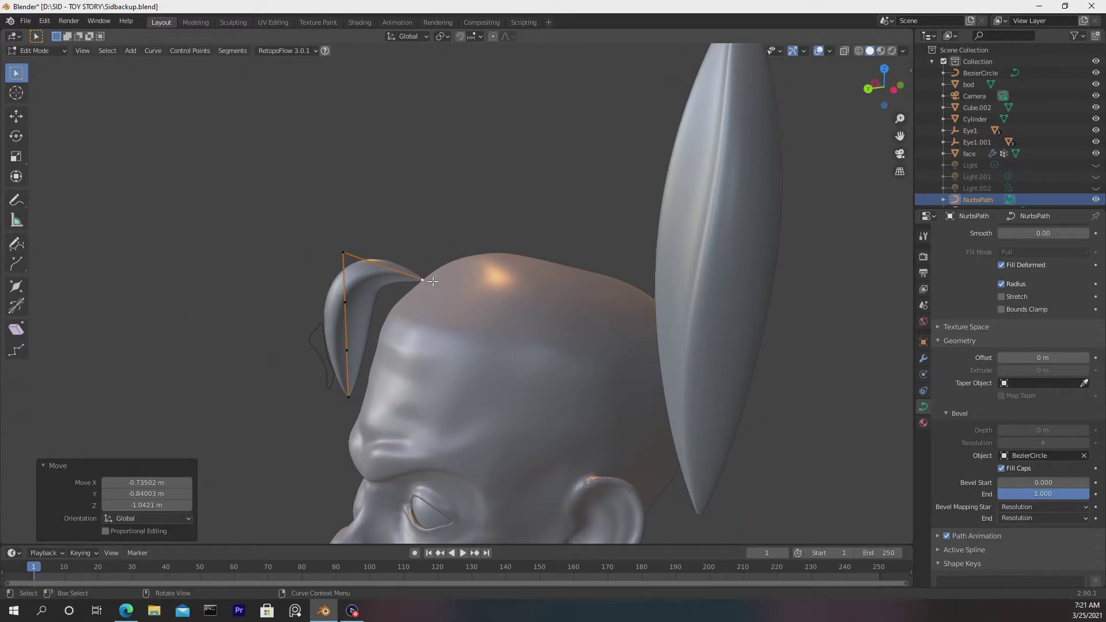
pyautogui.click(344, 254)
pyautogui.press('g')
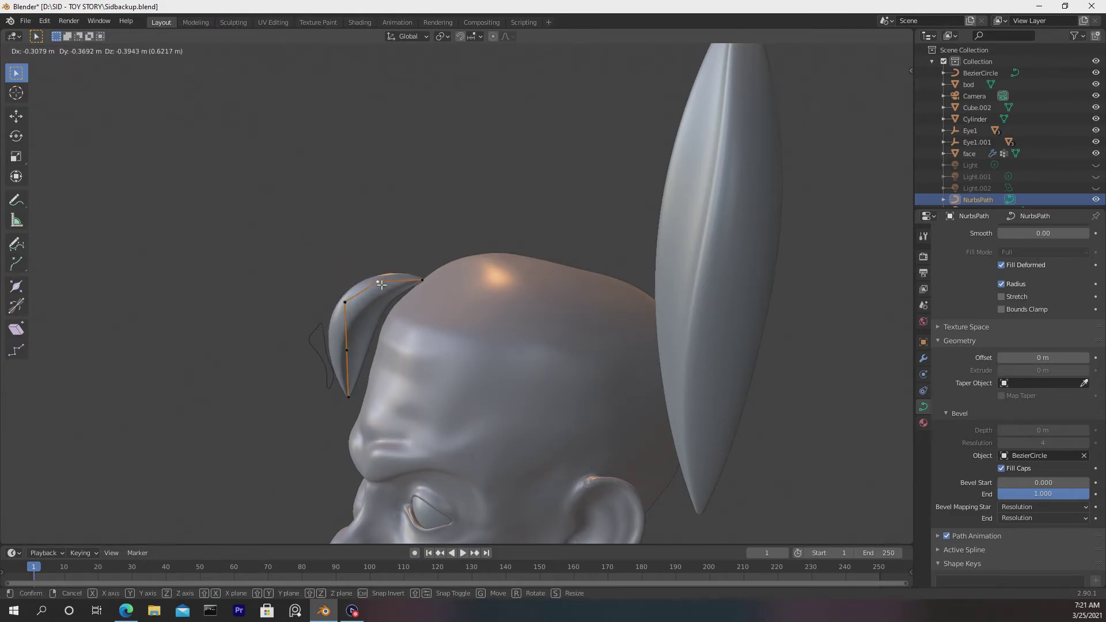
pyautogui.click(380, 283)
# - Reposition another control point to bend the strand into a hook
pyautogui.moveTo(349, 253); pyautogui.dragTo(522, 269, button='middle')
pyautogui.click(632, 289)
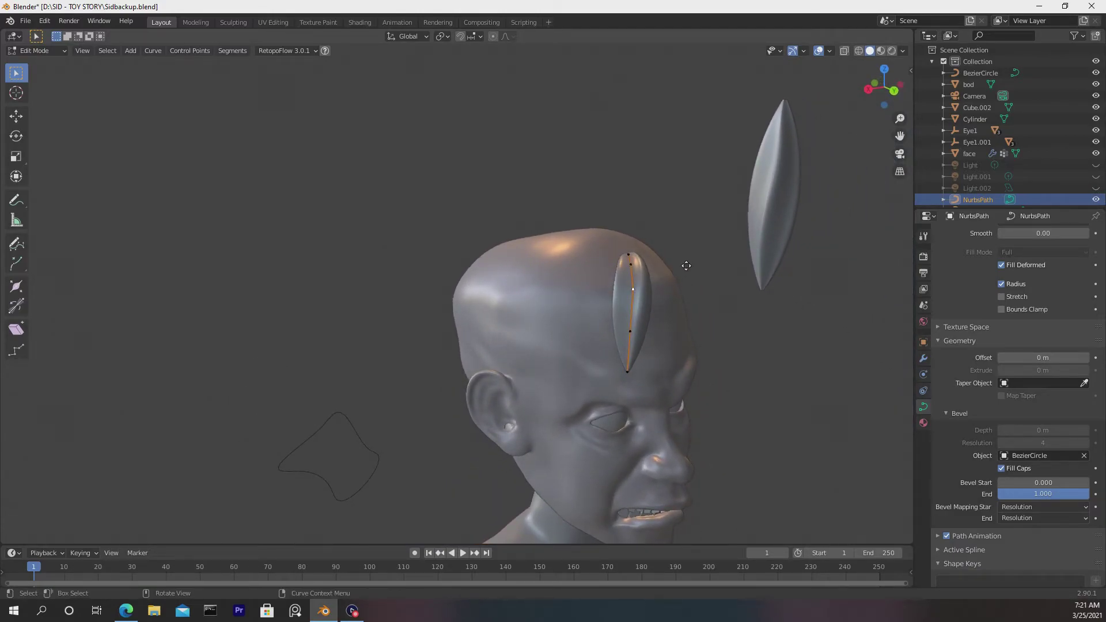
pyautogui.press('g')
pyautogui.click(644, 262)
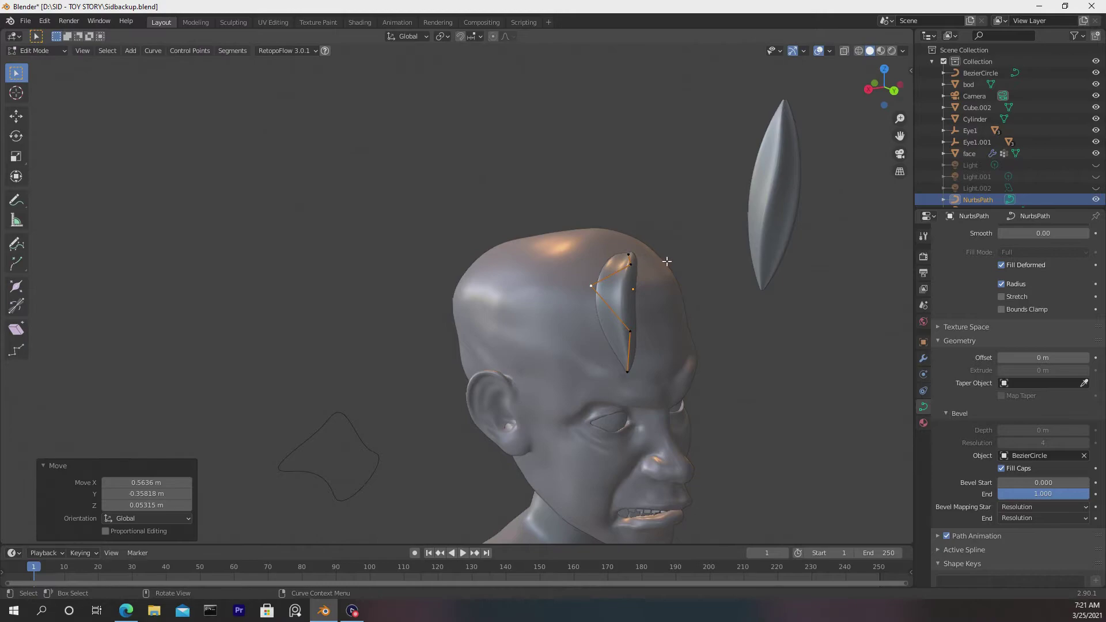
# - Fatten the strand's middle point to 1.325 and return to Object Mode
pyautogui.moveTo(643, 263); pyautogui.dragTo(536, 294, button='middle')
pyautogui.scroll(2, 535, 294)
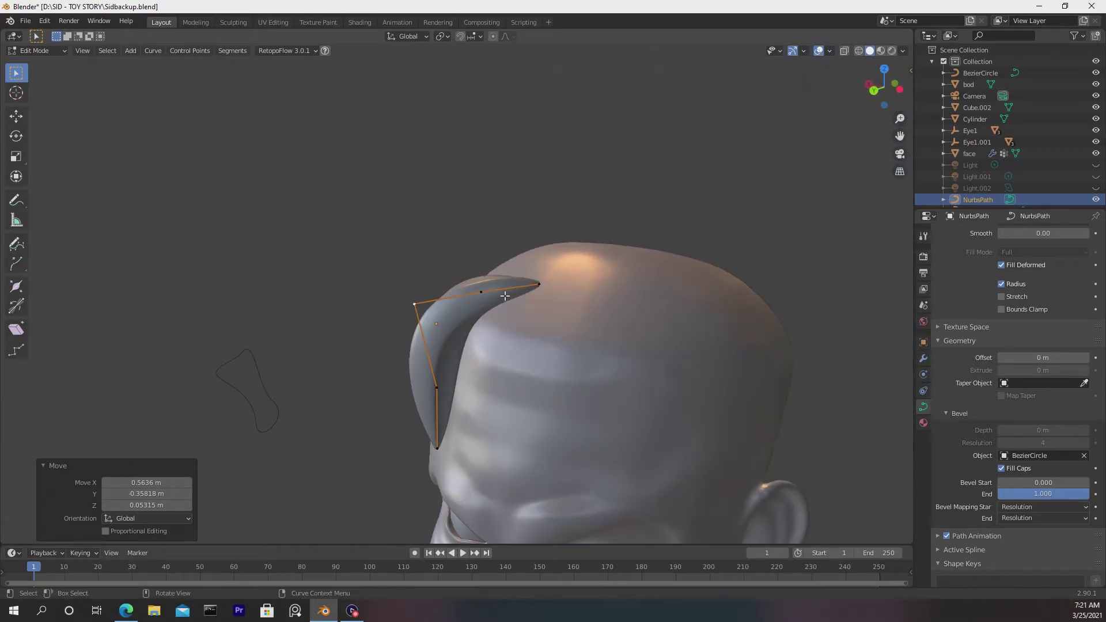
pyautogui.click(481, 291)
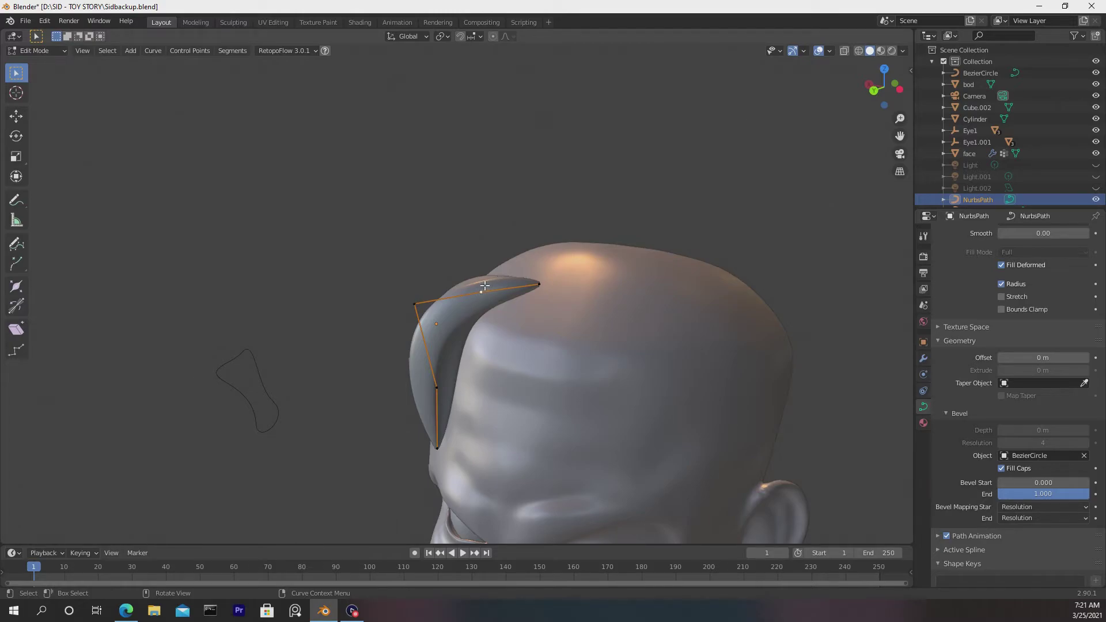
pyautogui.hotkey('alt', 's')
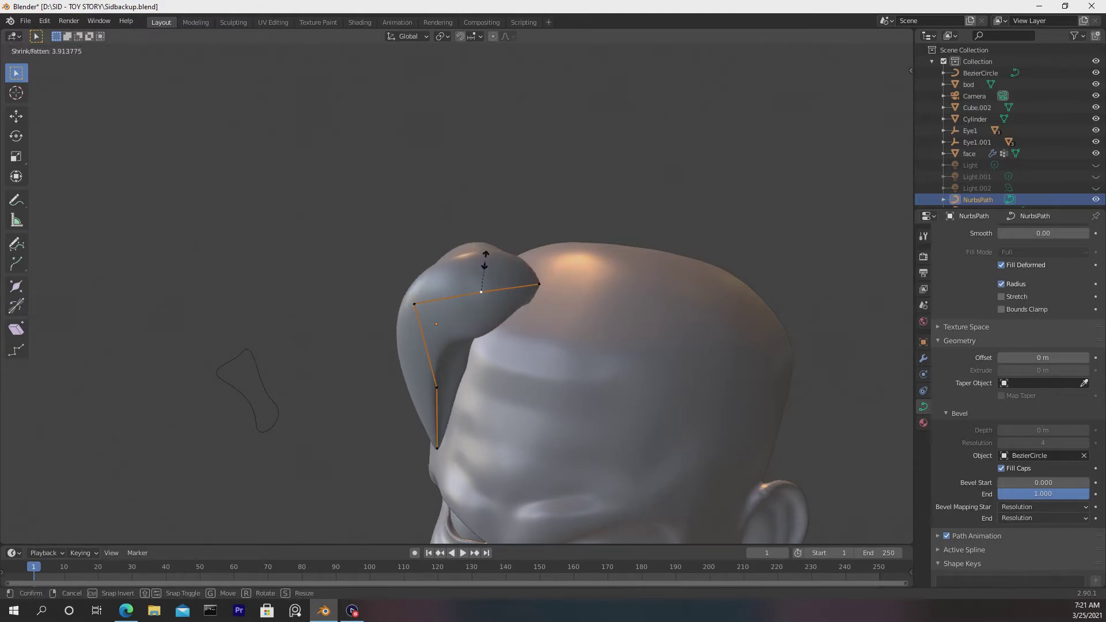
pyautogui.click(488, 300)
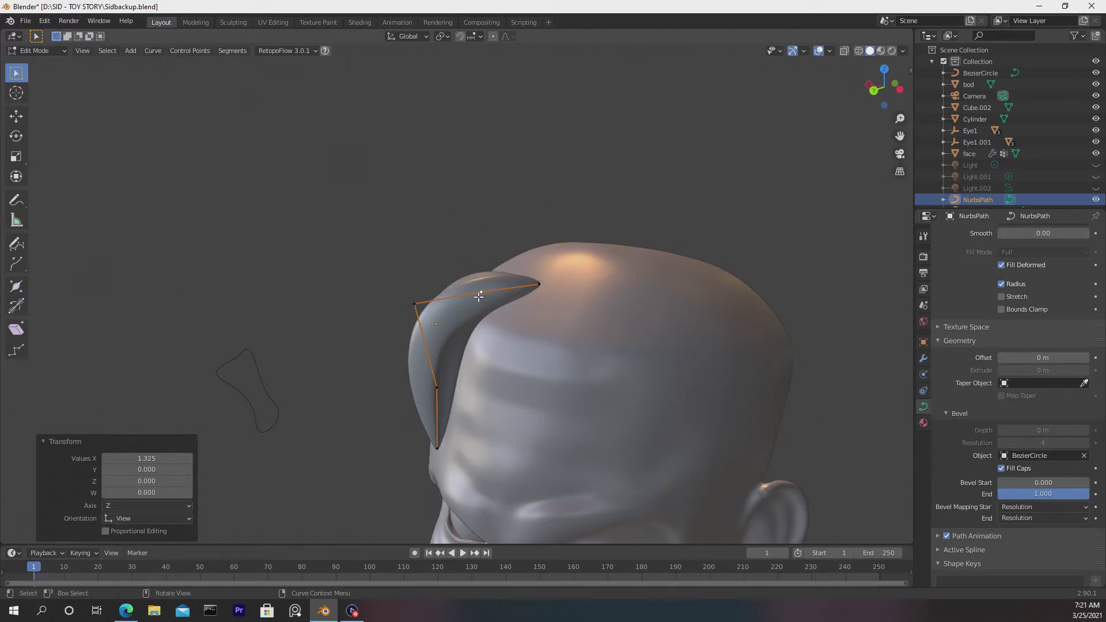
pyautogui.press('Tab')
pyautogui.scroll(-3, 476, 296)
pyautogui.moveTo(475, 296)
pyautogui.mouseDown(button='middle')
pyautogui.moveTo(499, 302)
pyautogui.moveTo(544, 283)
pyautogui.moveTo(465, 295)
pyautogui.mouseUp(button='middle')
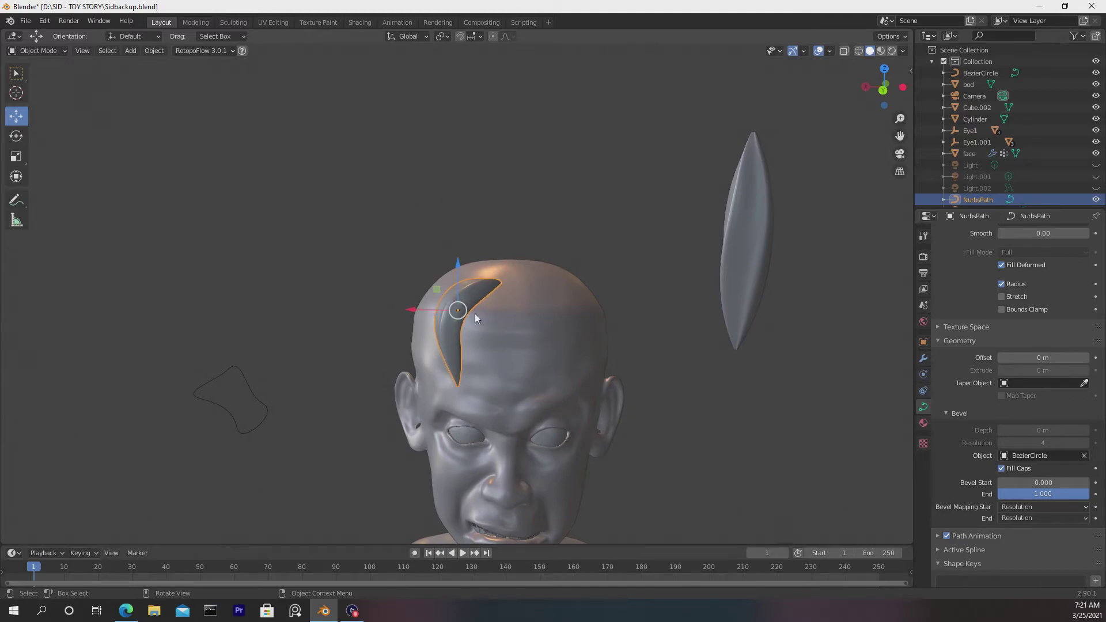
# - Duplicate the hair strand, enlarge the copy to 1.302 and reposition it beside the first
pyautogui.hotkey('shift', 'd')
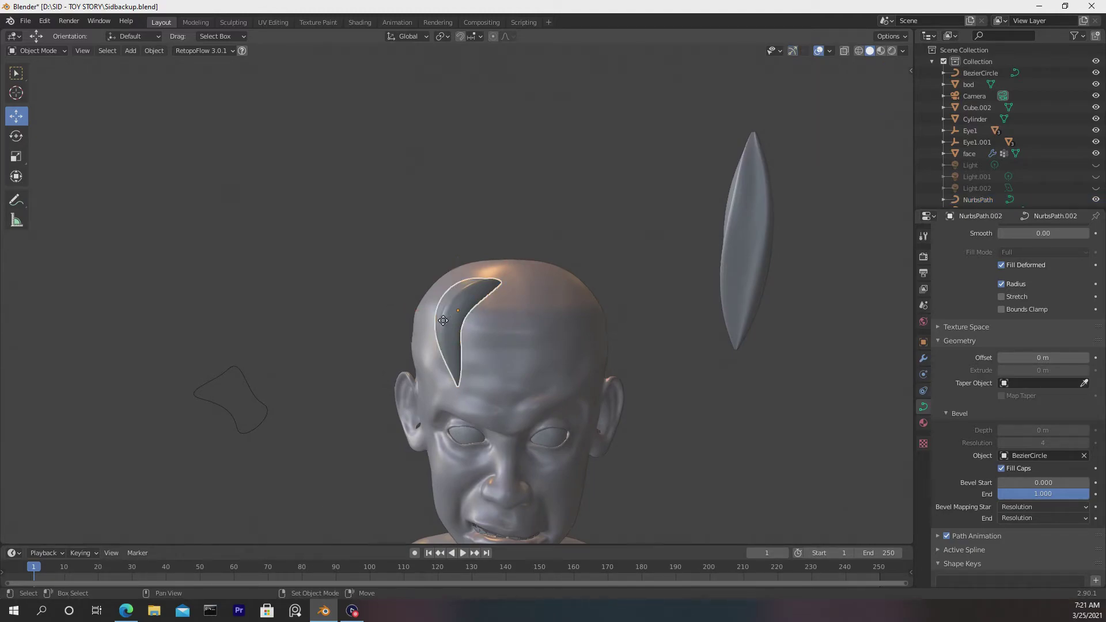
pyautogui.rightClick(443, 321)
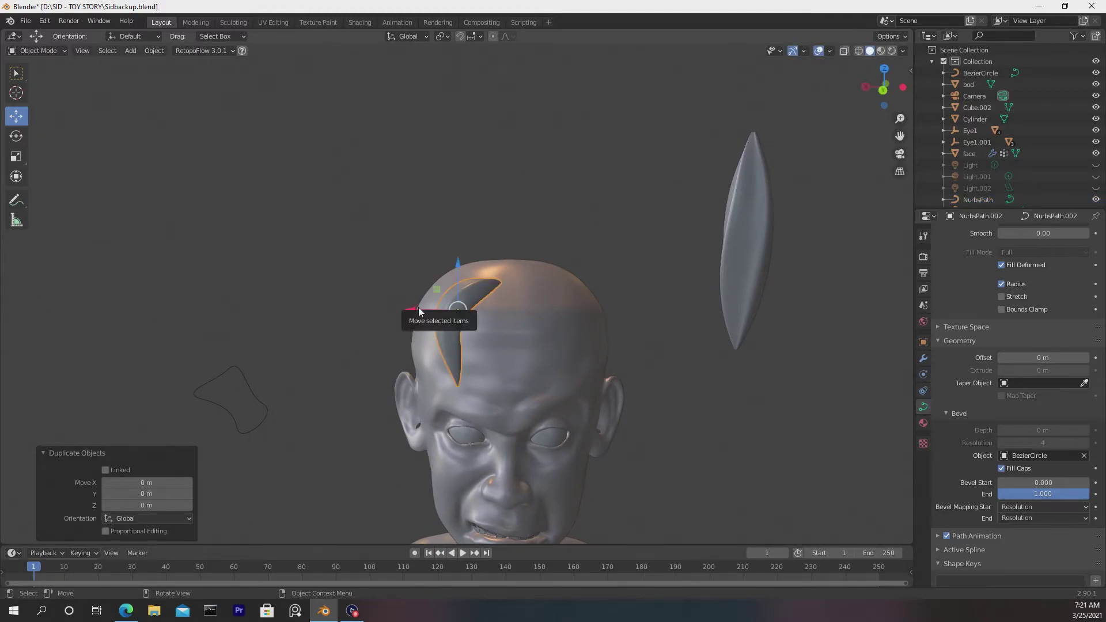
pyautogui.moveTo(420, 308); pyautogui.dragTo(464, 316)
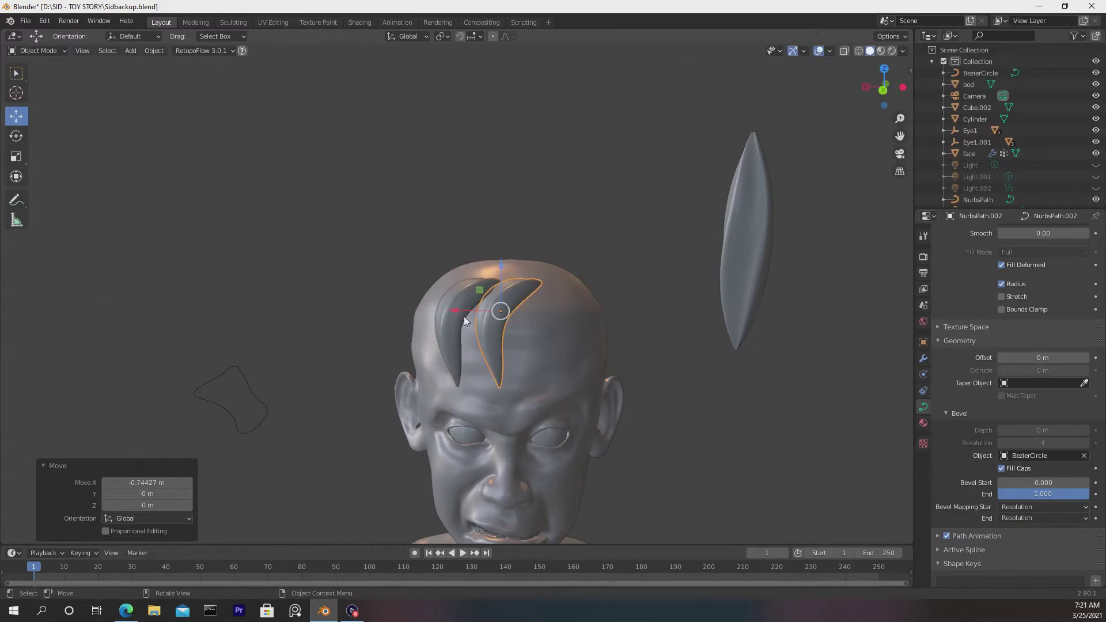
pyautogui.press('s')
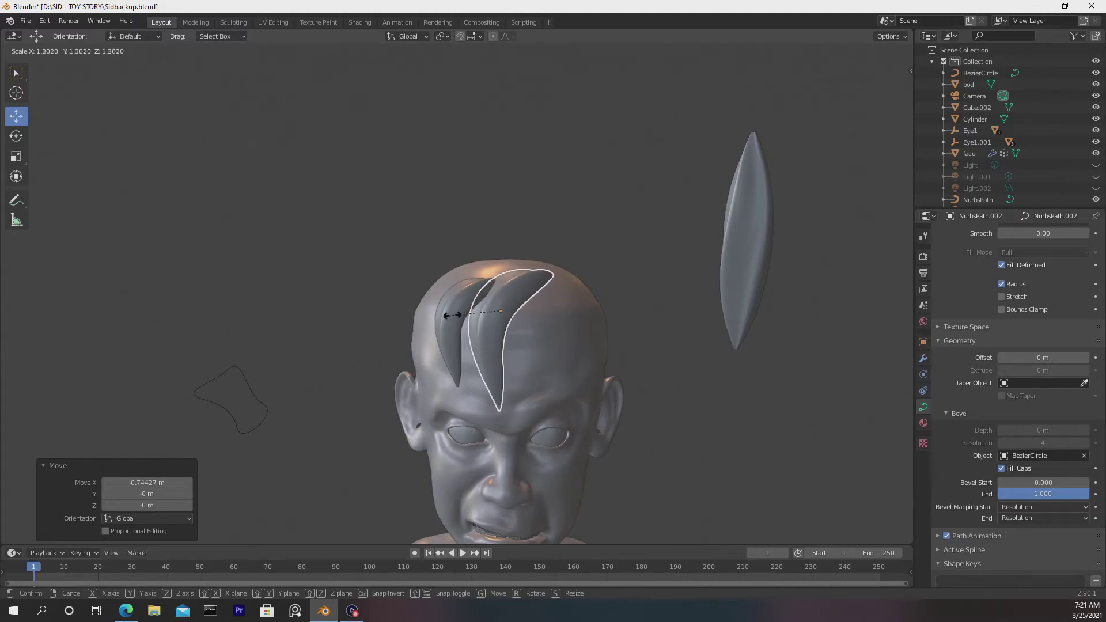
pyautogui.click(451, 316)
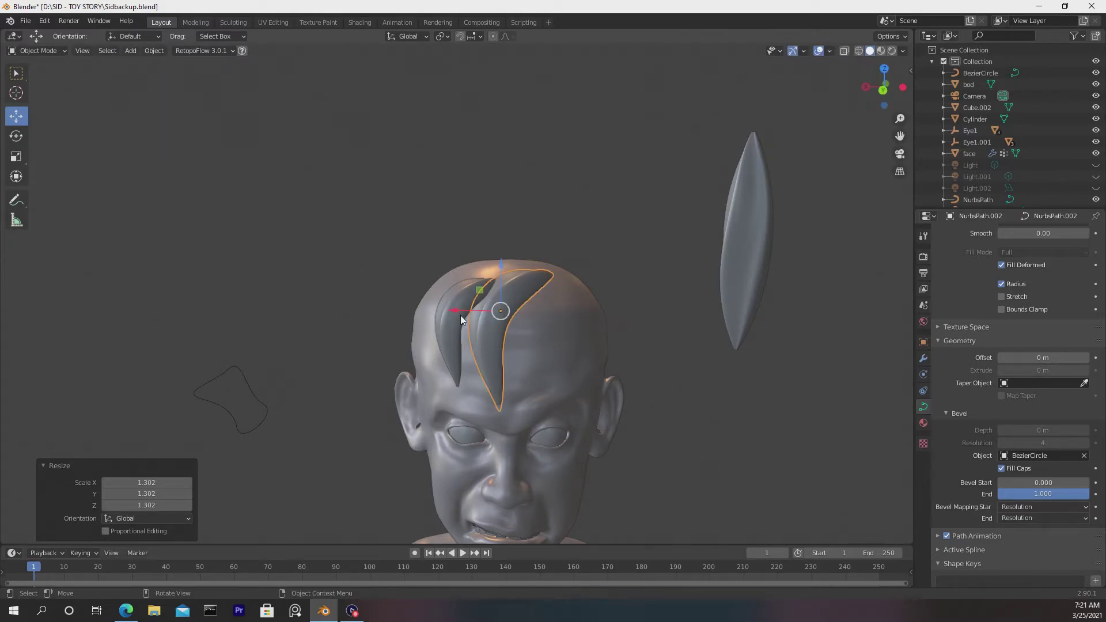
pyautogui.moveTo(460, 315); pyautogui.dragTo(319, 268, button='middle')
pyautogui.press('g')
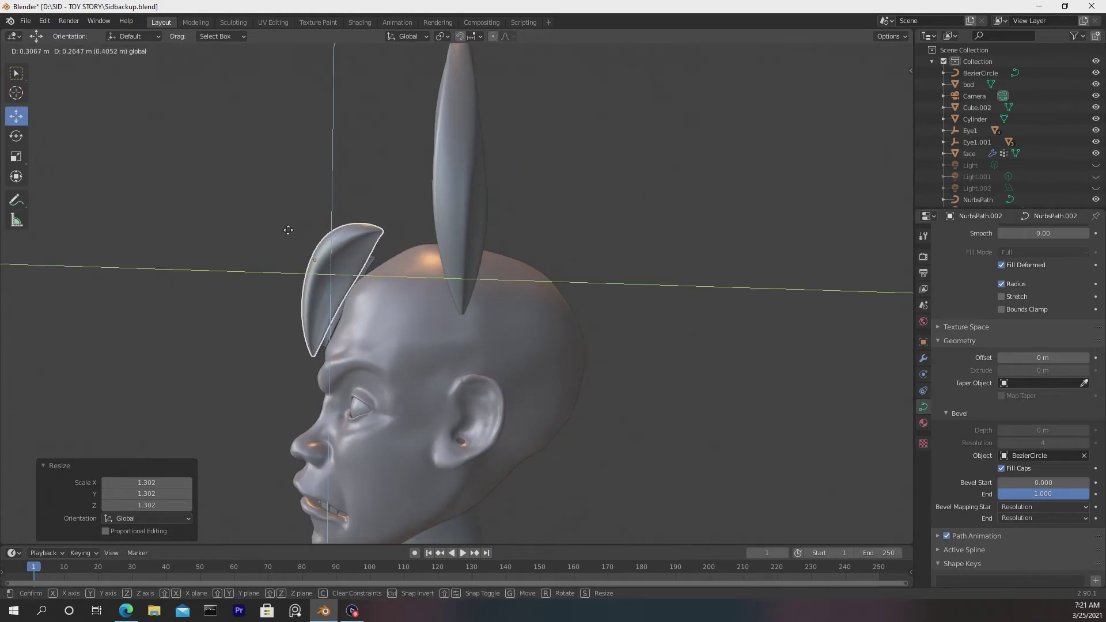
pyautogui.click(277, 210)
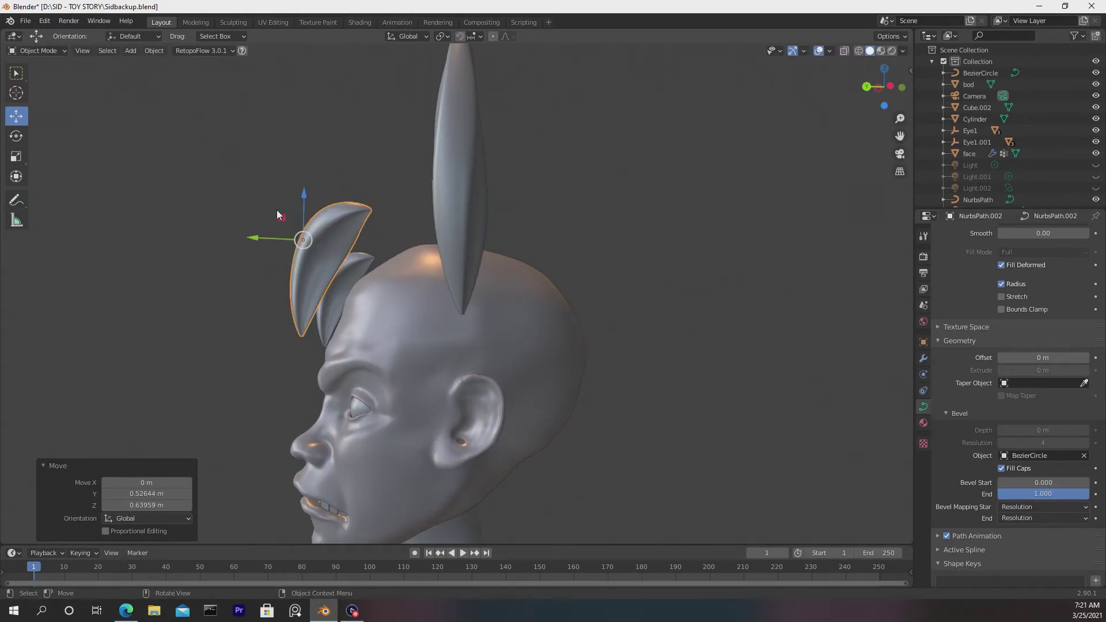
# - Move the copy's end and top control points to curl its tip over the head
pyautogui.press('Tab')
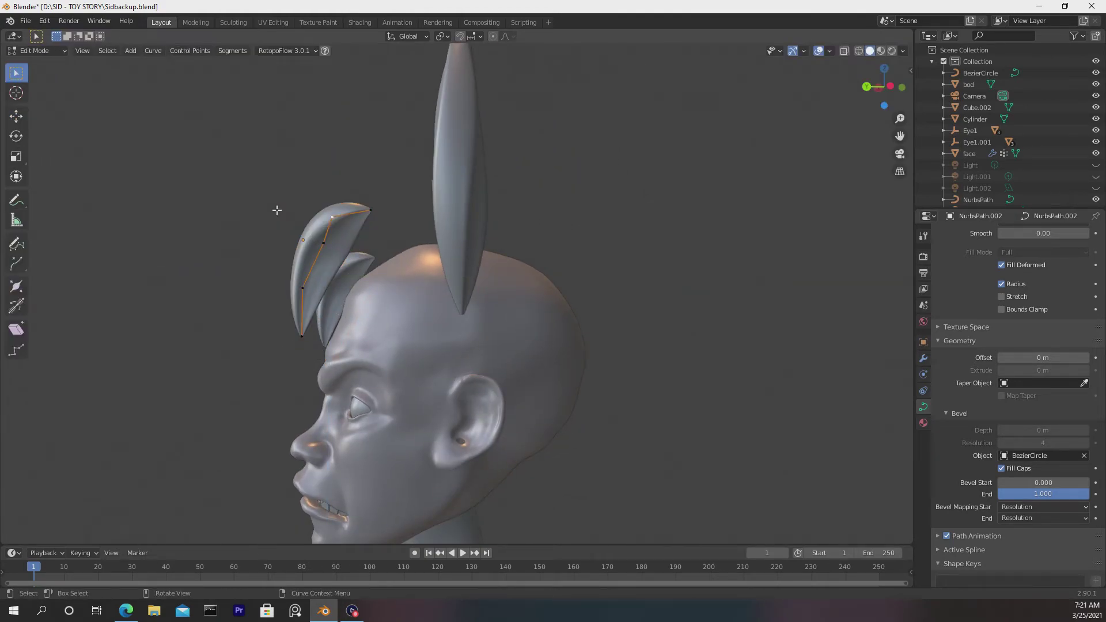
pyautogui.click(367, 206)
pyautogui.press('g')
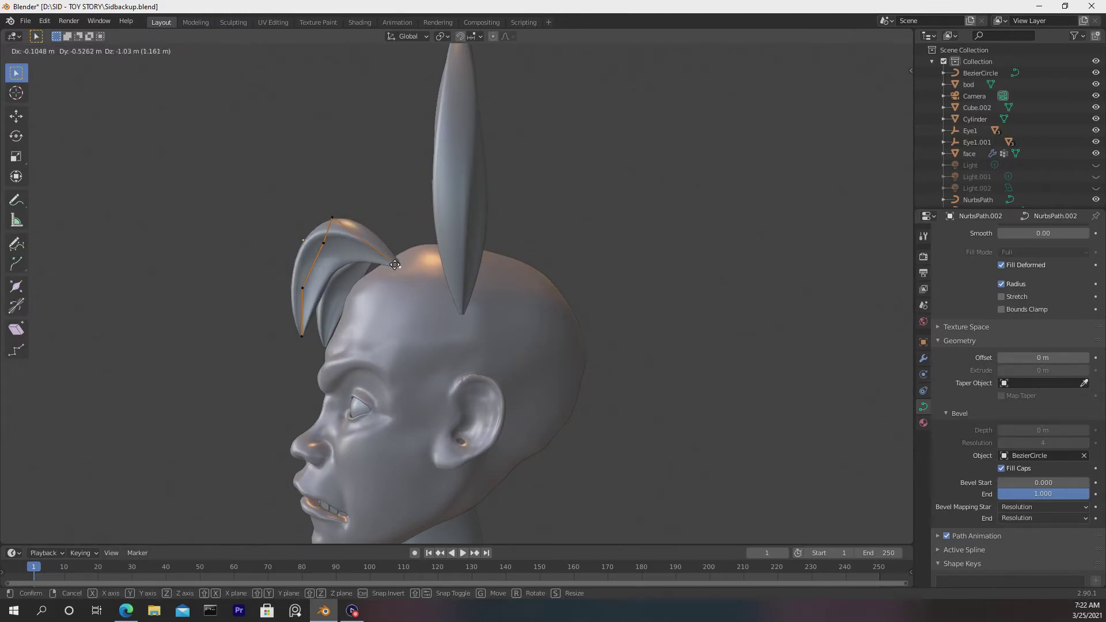
pyautogui.click(383, 247)
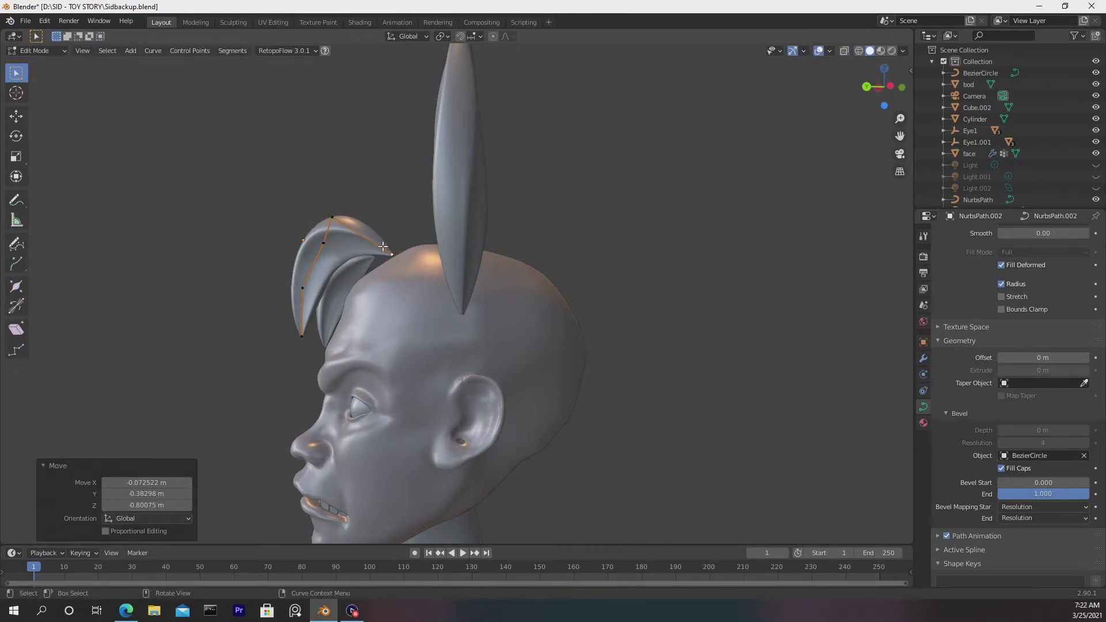
pyautogui.click(334, 218)
pyautogui.press('g')
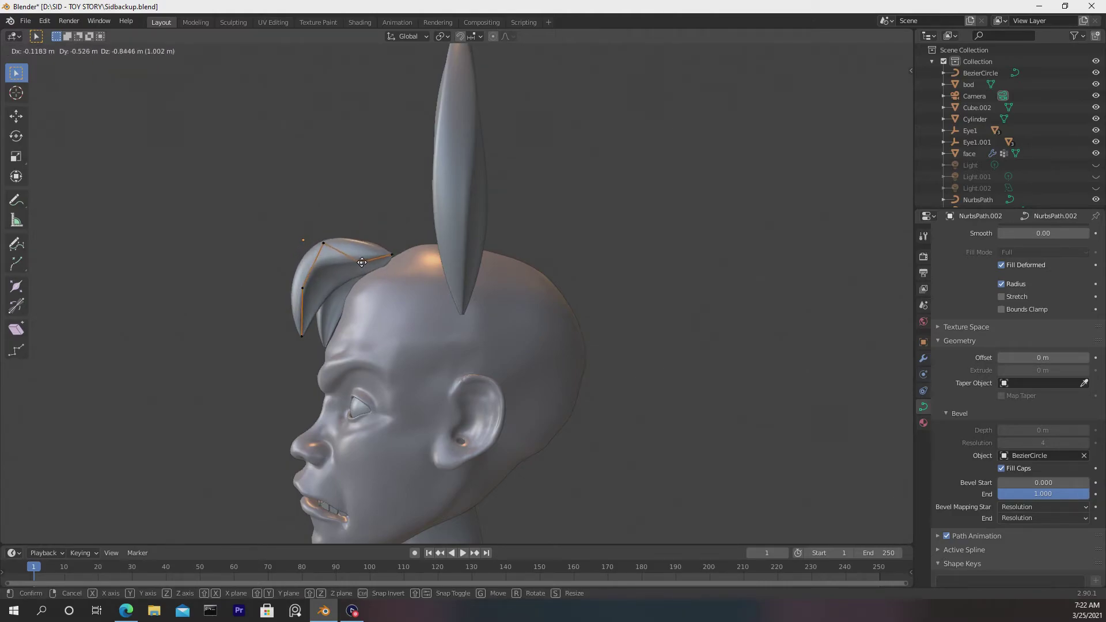
pyautogui.click(370, 217)
pyautogui.moveTo(370, 217); pyautogui.dragTo(468, 281, button='middle')
pyautogui.press('Tab')
# - Duplicate the original hair strand and slide the copy sideways along X
pyautogui.click(456, 297)
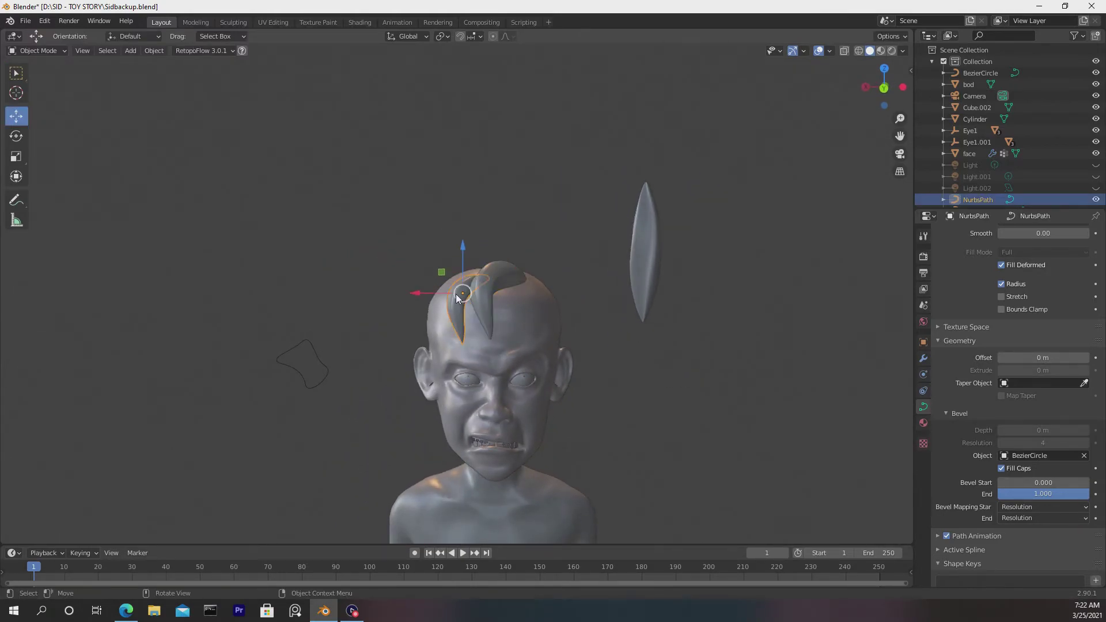
pyautogui.hotkey('shift', 'd')
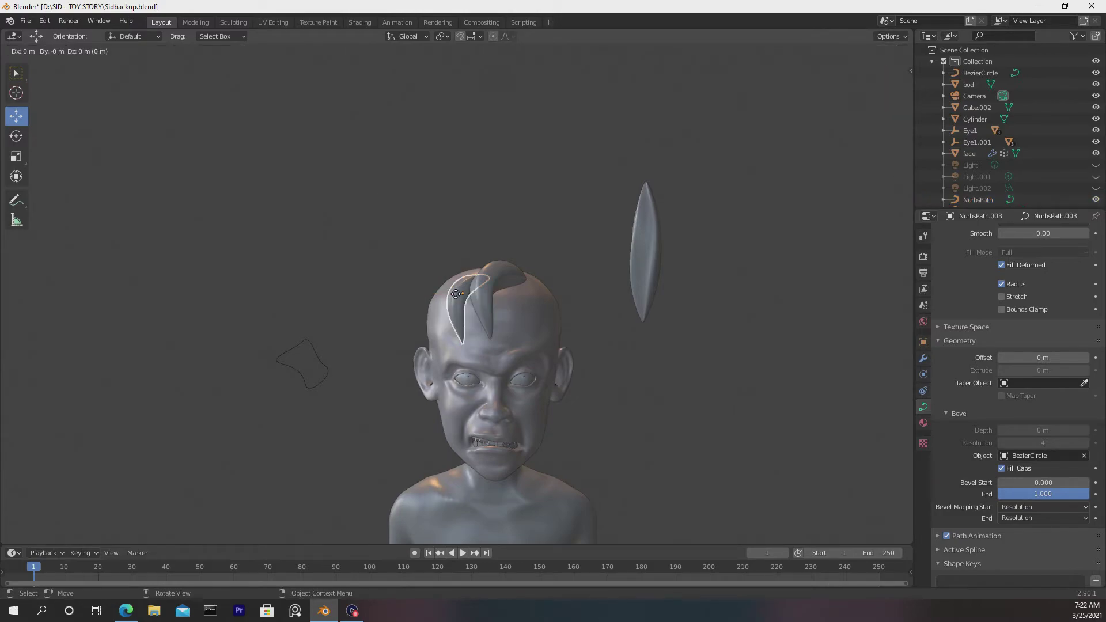
pyautogui.press('x')
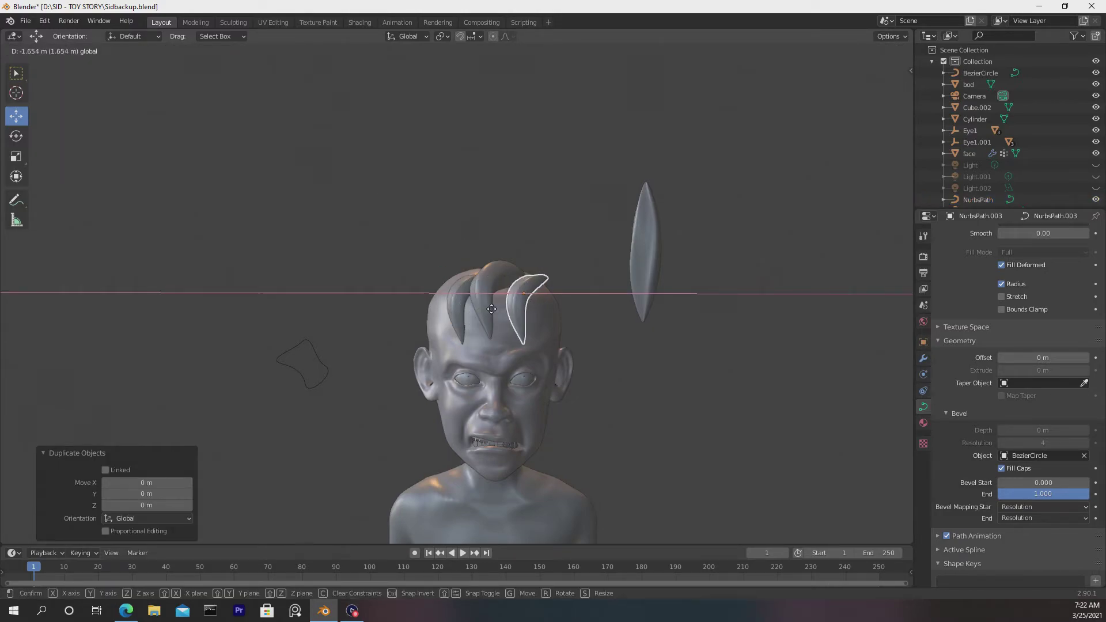
pyautogui.click(491, 309)
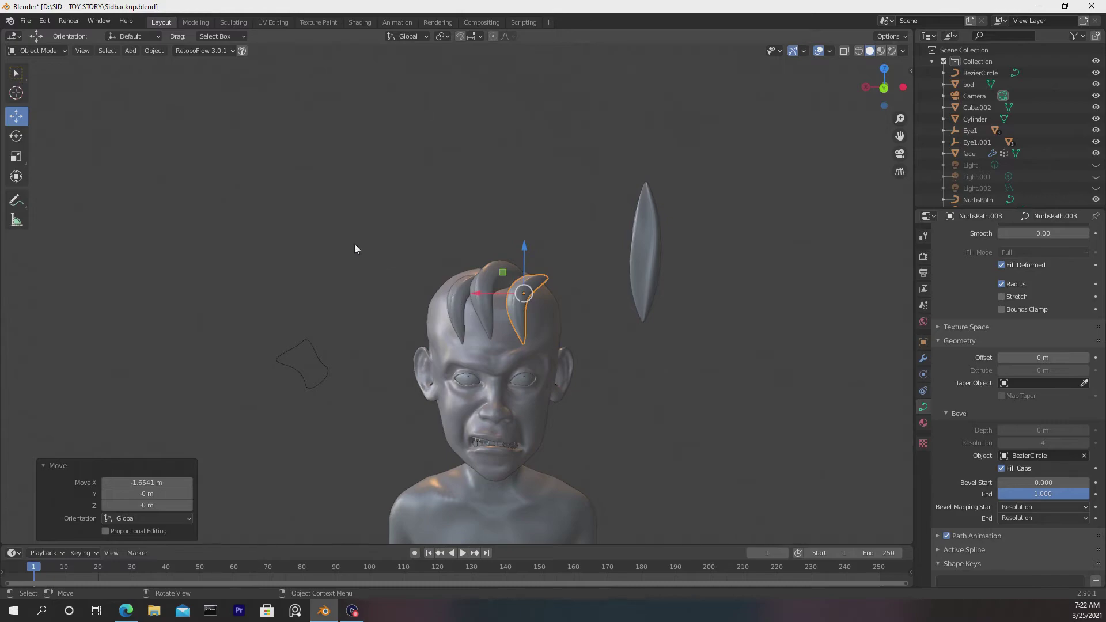
# - Rotate the new strand 106° around vertical and tilt it 25.3° around X
pyautogui.click(14, 138)
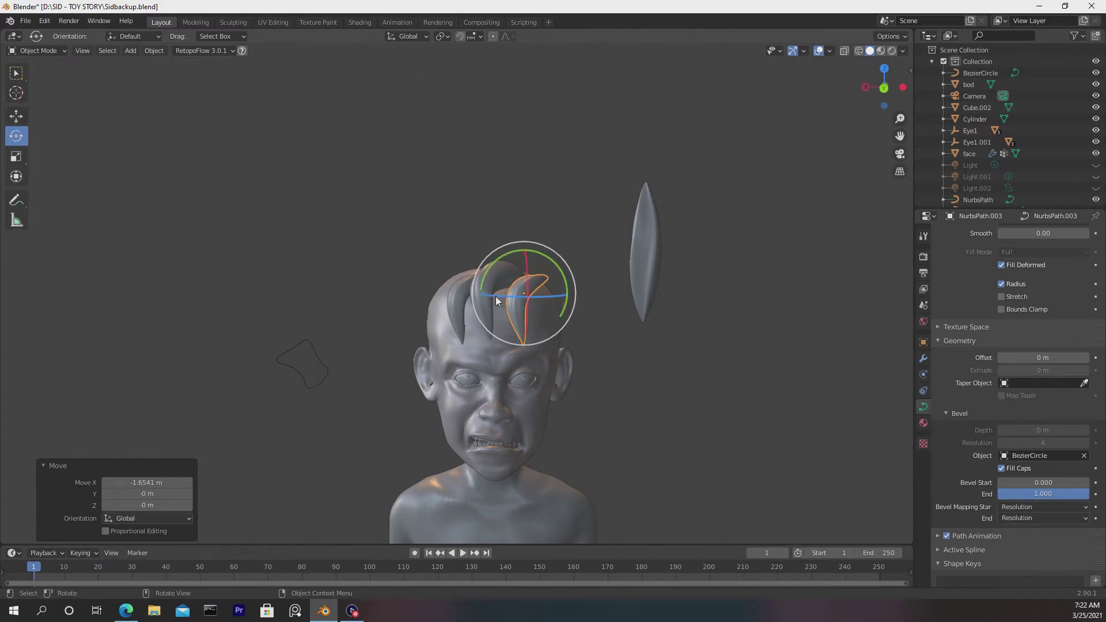
pyautogui.moveTo(495, 296); pyautogui.dragTo(513, 294)
pyautogui.moveTo(536, 282); pyautogui.dragTo(431, 281, button='middle')
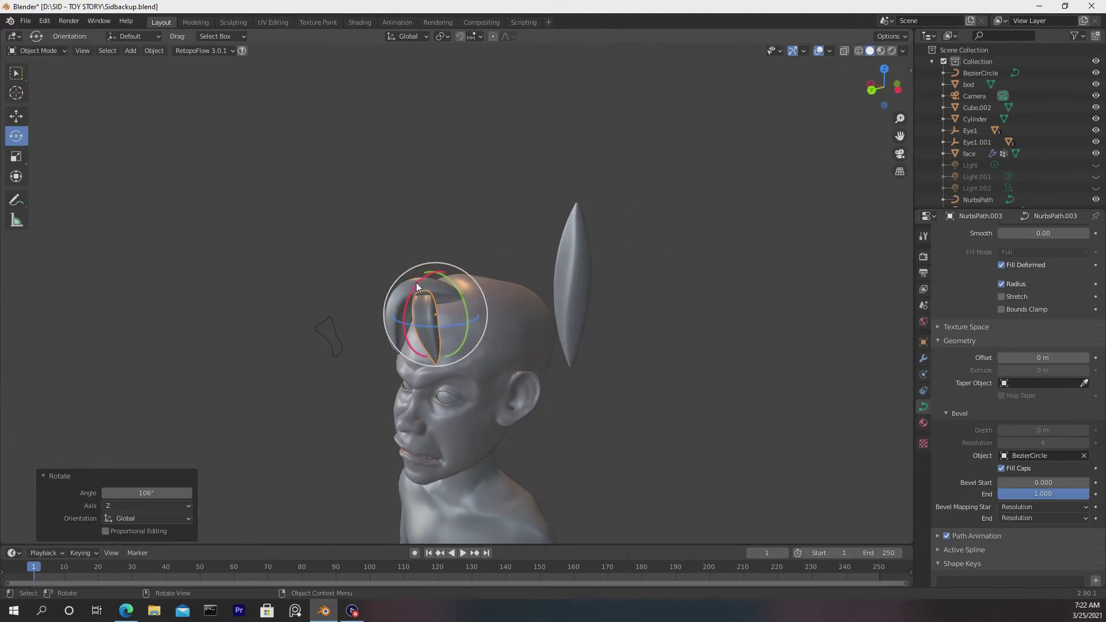
pyautogui.moveTo(417, 282); pyautogui.dragTo(434, 277)
pyautogui.click(16, 116)
pyautogui.moveTo(151, 194); pyautogui.dragTo(363, 293, button='middle')
# - Set the strand on the right front of the scalp, turned 14.1°, then deselect it
pyautogui.moveTo(466, 327); pyautogui.dragTo(486, 317)
pyautogui.moveTo(520, 294); pyautogui.dragTo(443, 321, button='middle')
pyautogui.click(15, 135)
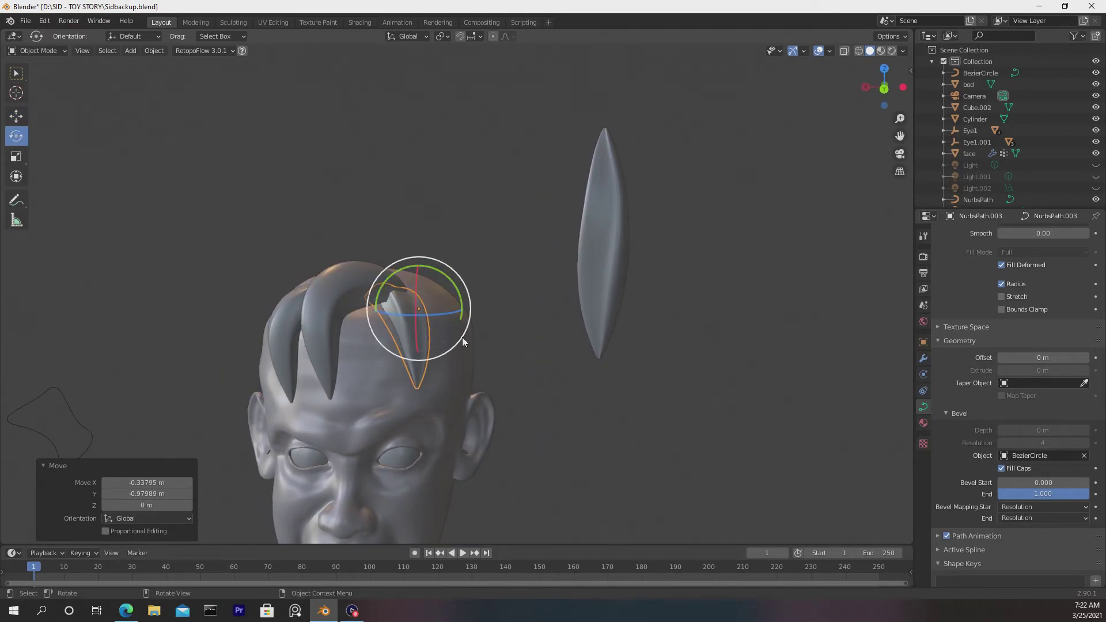
pyautogui.moveTo(462, 337); pyautogui.dragTo(455, 348)
pyautogui.click(16, 116)
pyautogui.moveTo(397, 288); pyautogui.dragTo(426, 287)
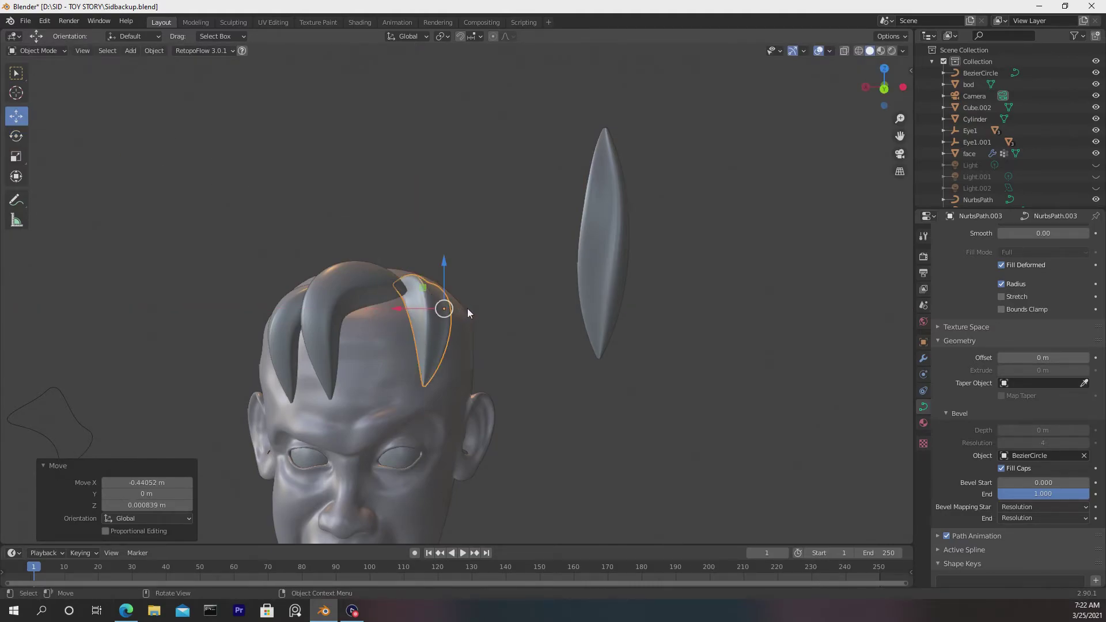
pyautogui.moveTo(468, 309)
pyautogui.mouseDown(button='middle')
pyautogui.moveTo(508, 302)
pyautogui.moveTo(481, 293)
pyautogui.moveTo(487, 302)
pyautogui.mouseUp(button='middle')
pyautogui.click(521, 253)
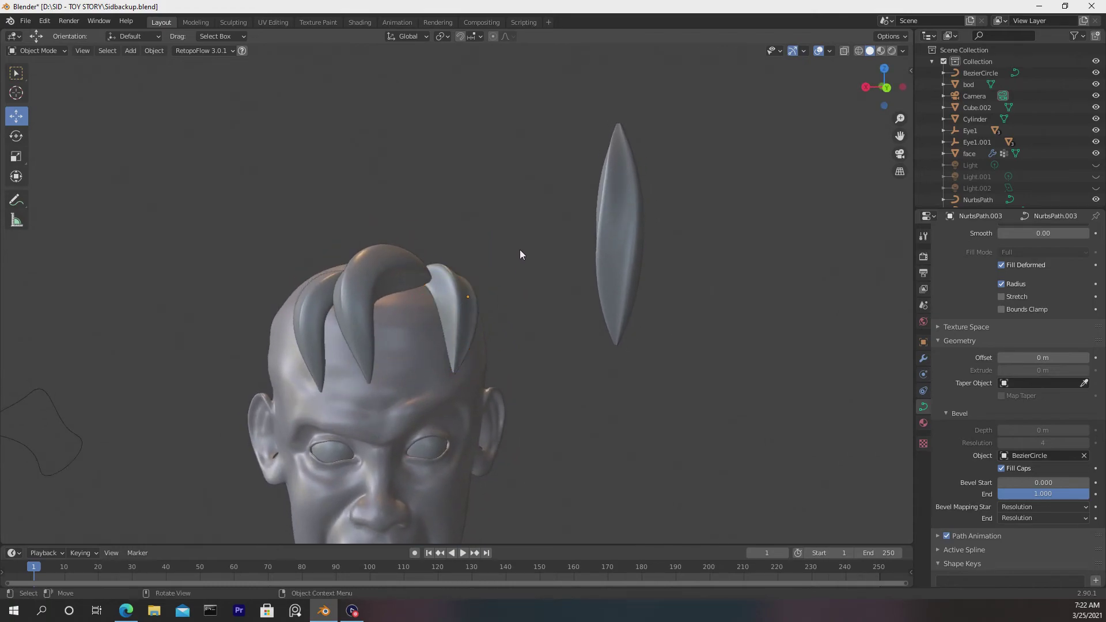
# - Duplicate the spare spindle strand twice, placing both copies upright above the crown
pyautogui.moveTo(521, 254); pyautogui.dragTo(550, 283, button='middle')
pyautogui.click(598, 272)
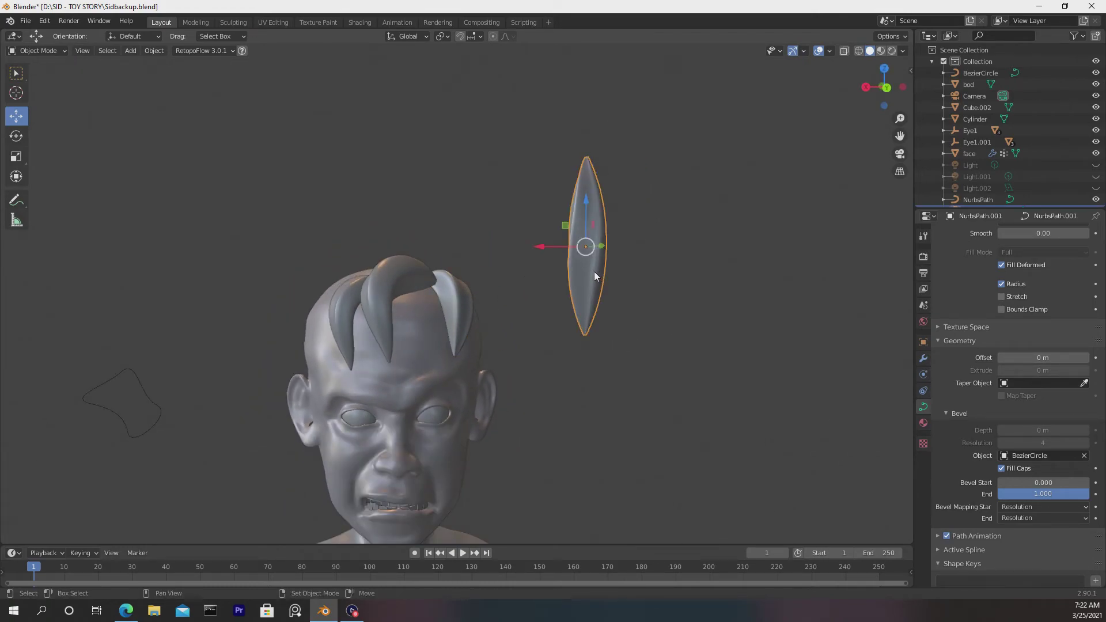
pyautogui.hotkey('shift', 'd')
pyautogui.click(378, 241)
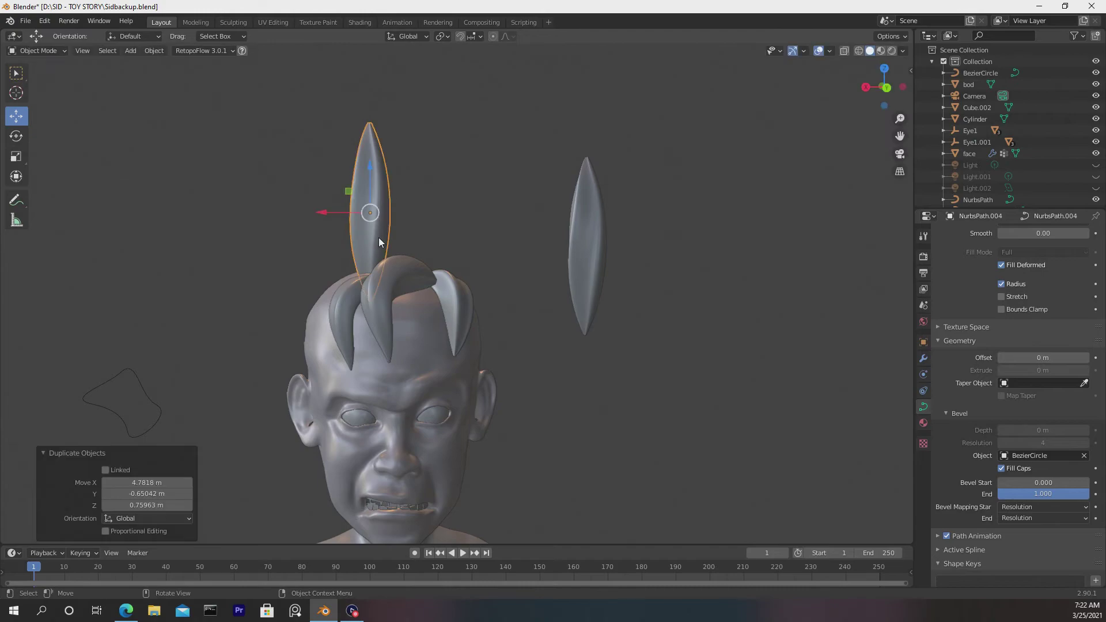
pyautogui.keyDown('shift'); pyautogui.moveTo(401, 233); pyautogui.dragTo(420, 314, button='middle'); pyautogui.keyUp('shift')
pyautogui.click(357, 284)
pyautogui.click(363, 275)
pyautogui.hotkey('shift', 'd')
pyautogui.click(415, 268)
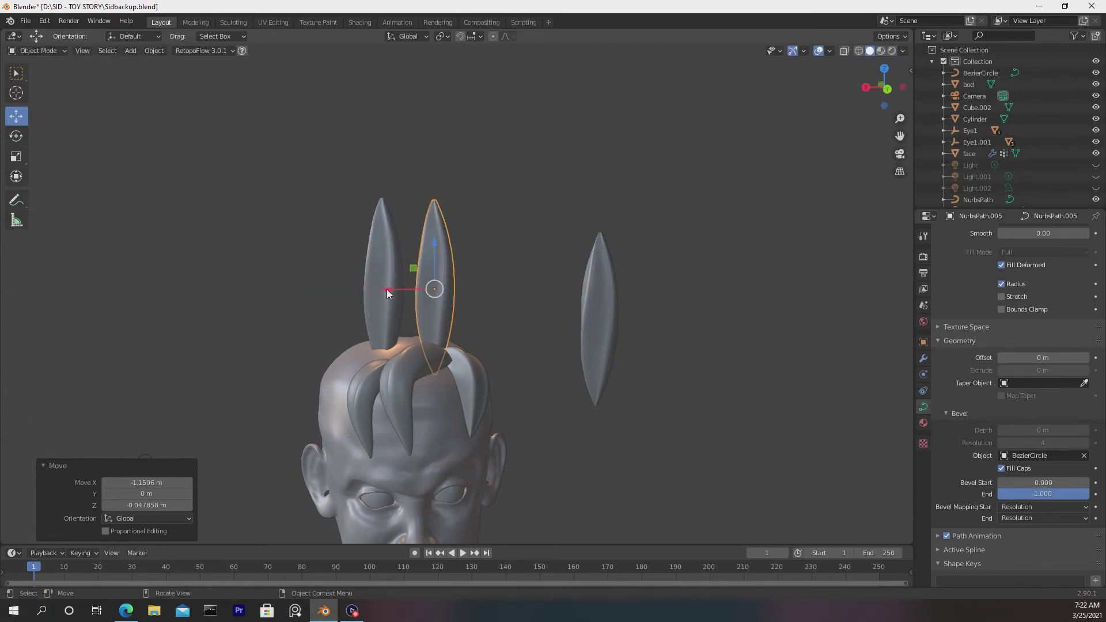
# - Widen the left crown spike's base point with Alt+S
pyautogui.click(378, 266)
pyautogui.press('Tab')
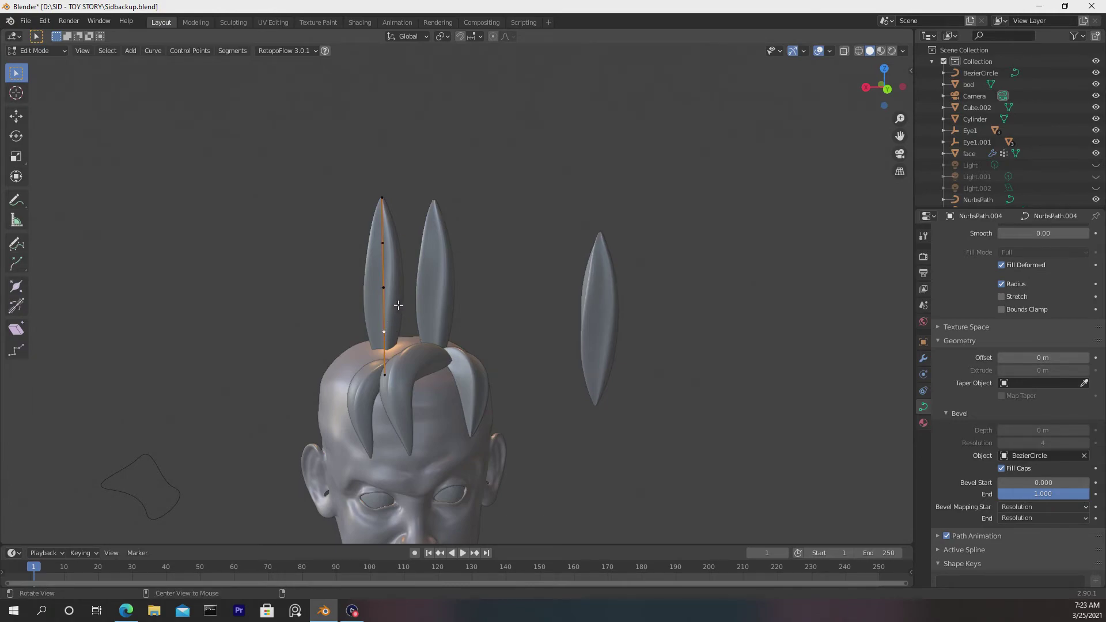
pyautogui.hotkey('alt', 's')
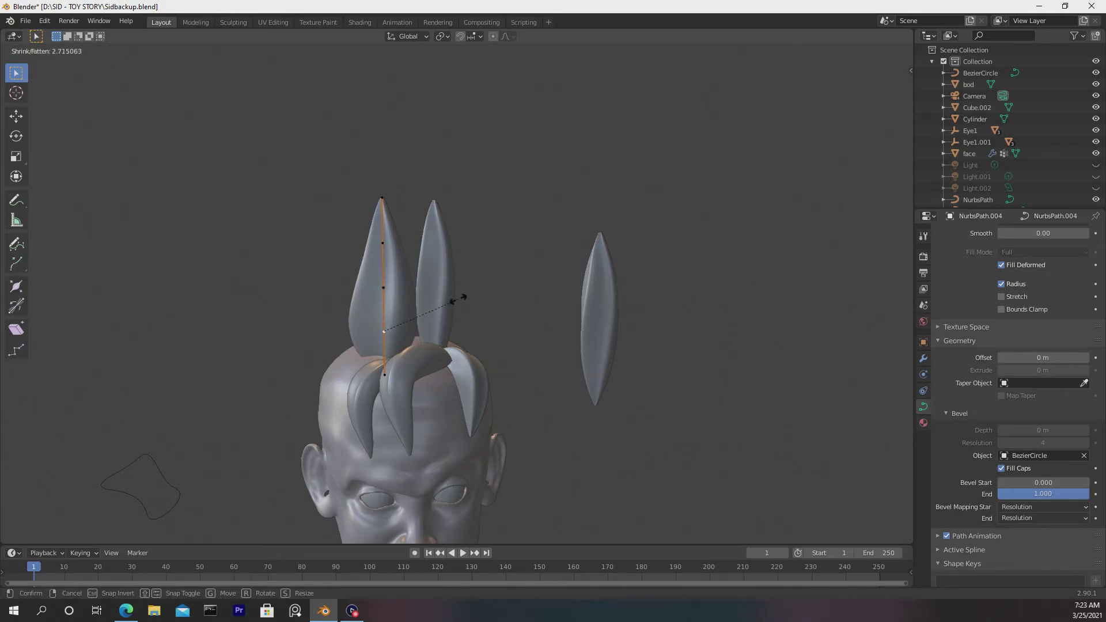
pyautogui.click(460, 298)
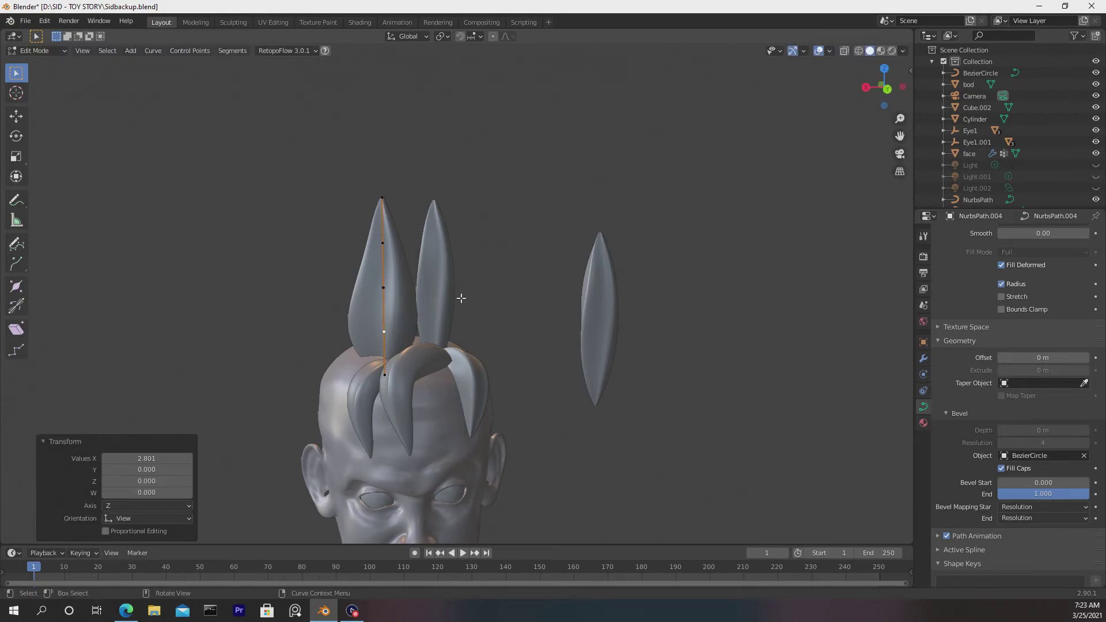
pyautogui.press('Tab')
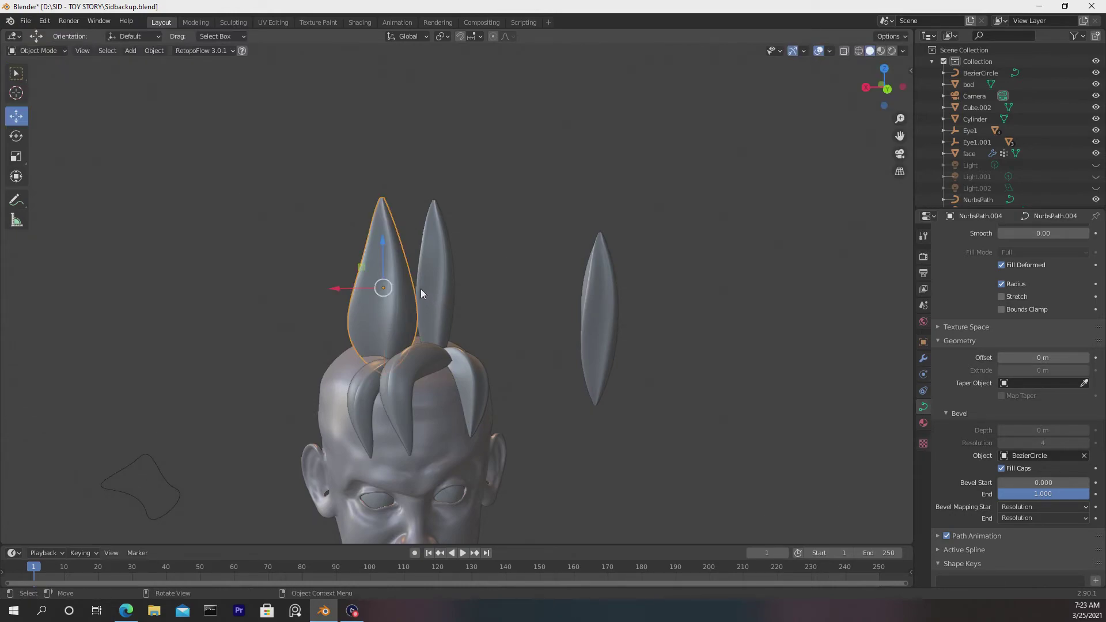
# - Duplicate the left spike and place the copy, NurbsPath.006, between the two spikes
pyautogui.click(434, 291)
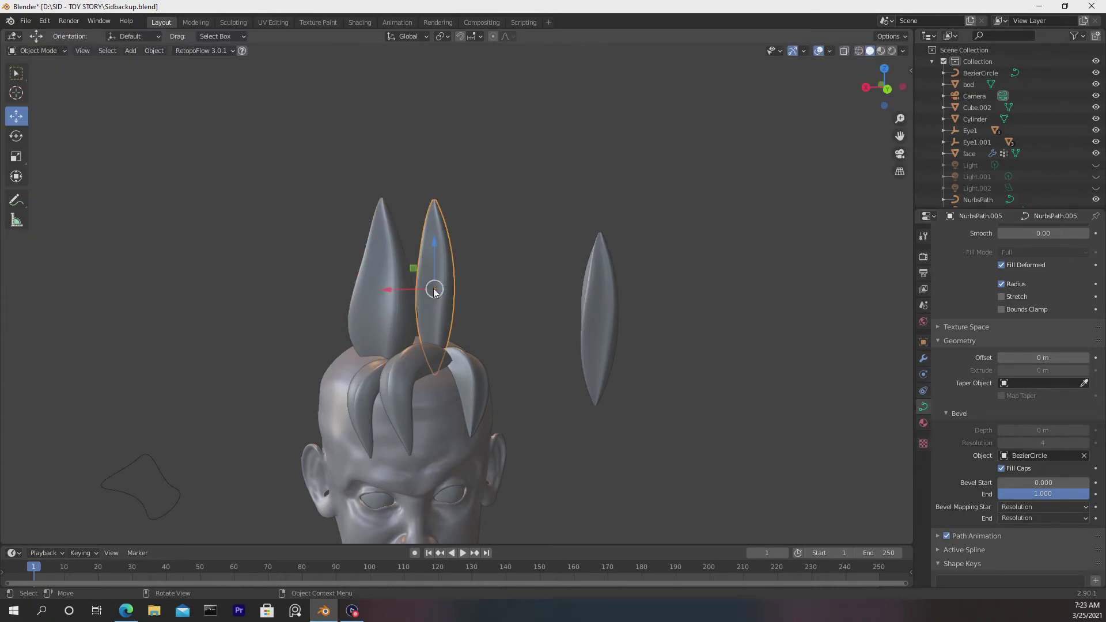
pyautogui.click(371, 337)
pyautogui.hotkey('shift', 'd')
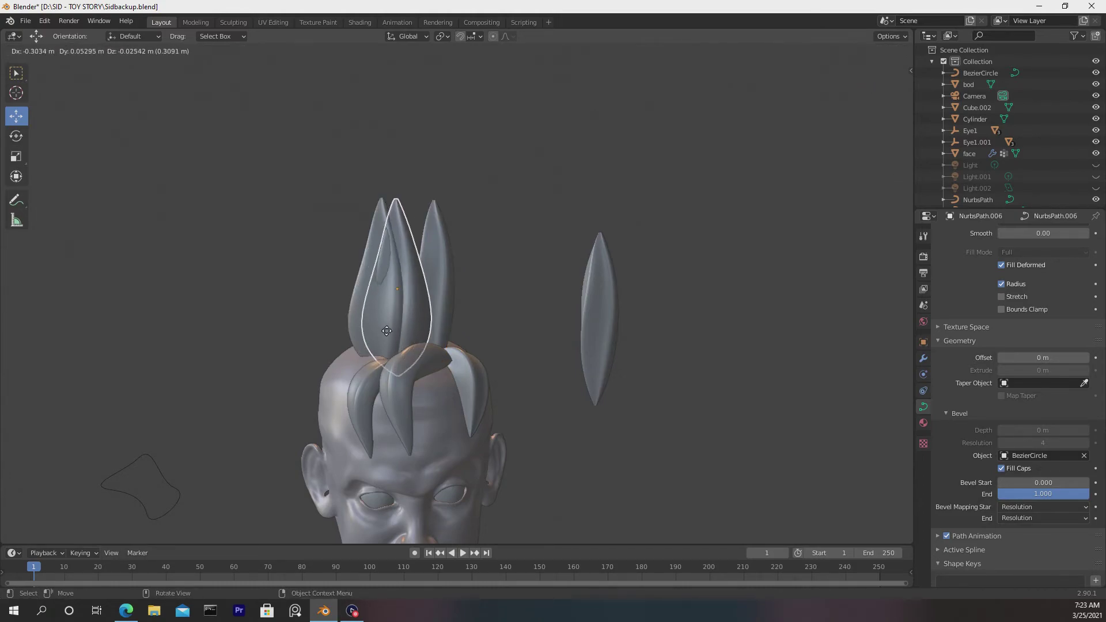
pyautogui.click(418, 333)
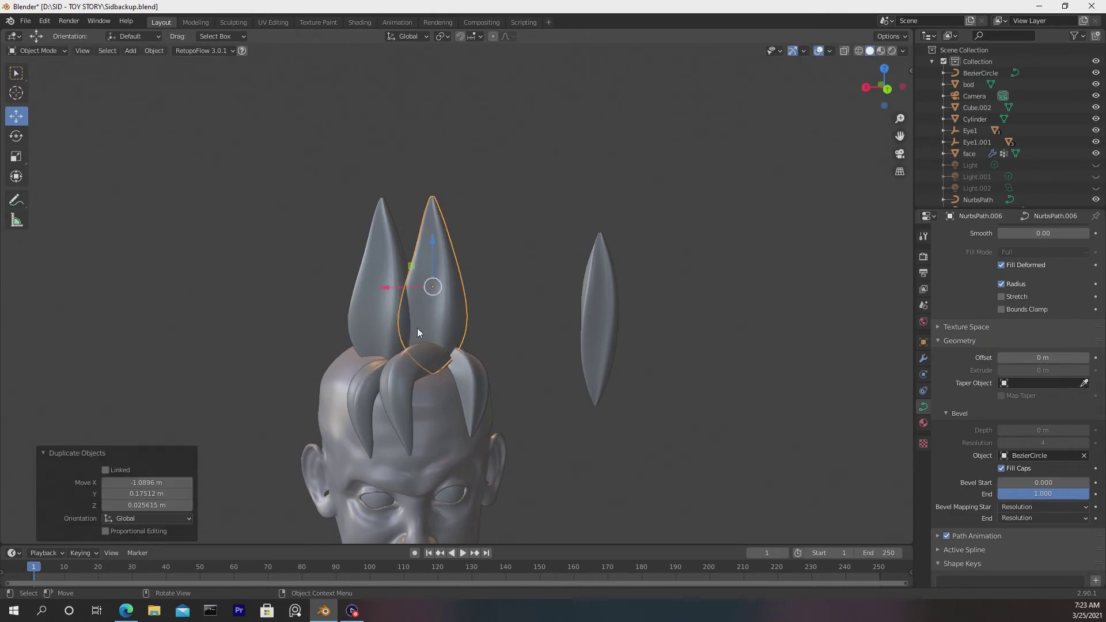
pyautogui.moveTo(460, 309); pyautogui.dragTo(346, 321, button='middle')
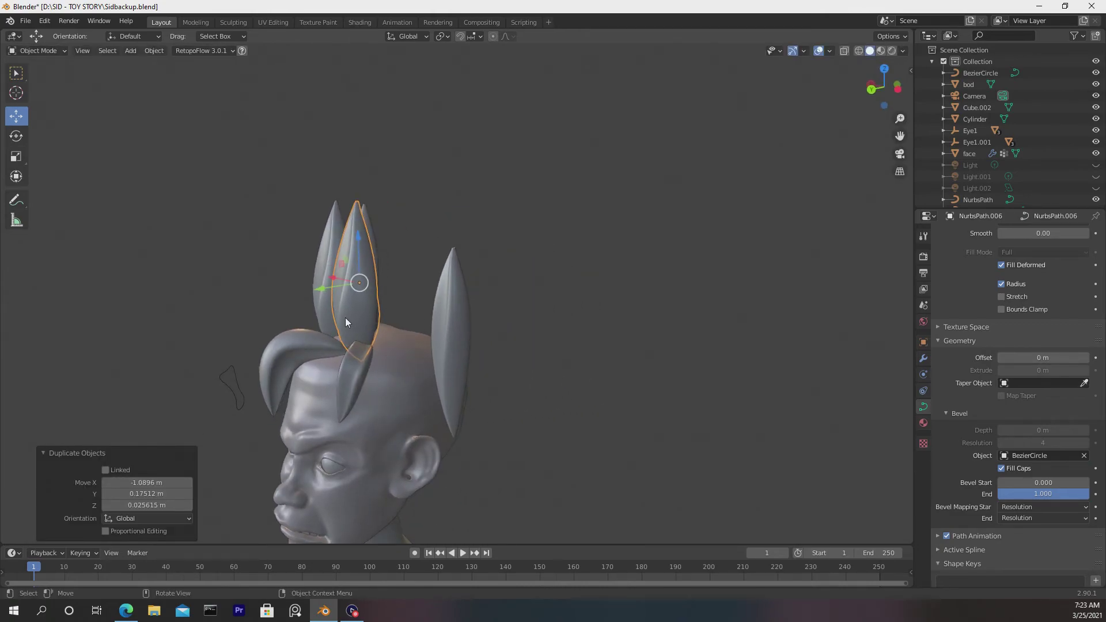
# - Push the new spike's lower, middle and tip points along Y to bend it sideways
pyautogui.press('Tab')
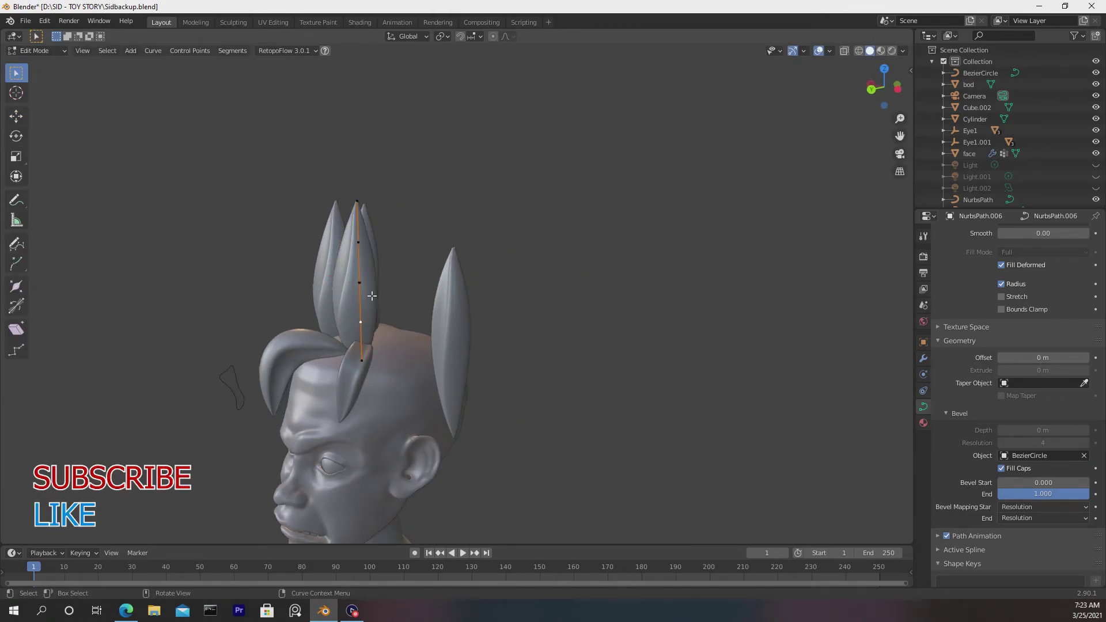
pyautogui.moveTo(371, 295); pyautogui.dragTo(162, 208, button='middle')
pyautogui.click(17, 114)
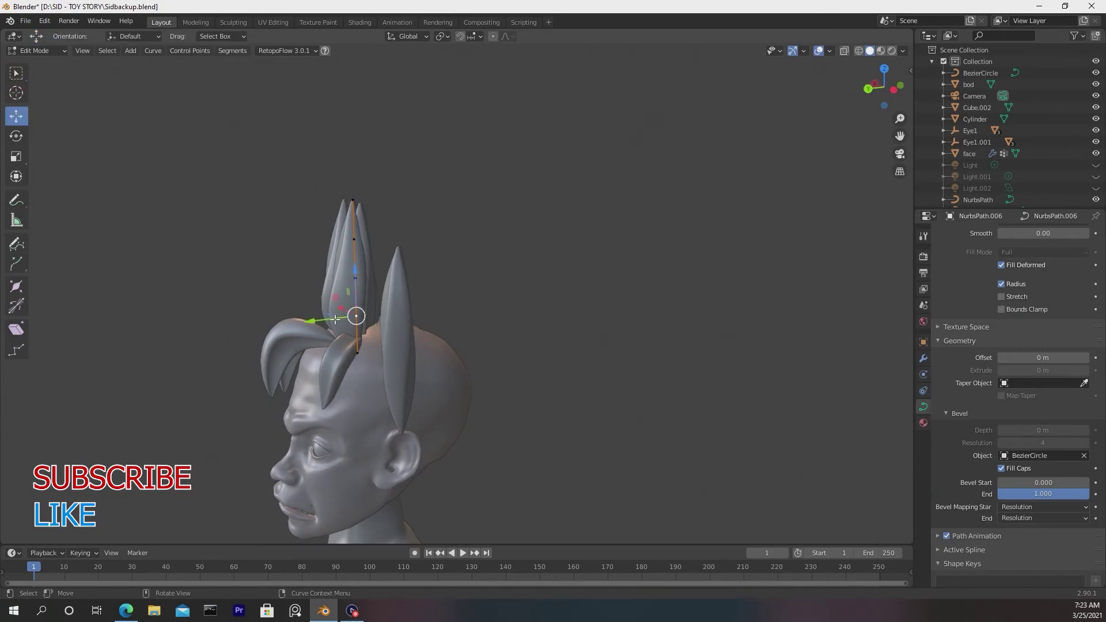
pyautogui.moveTo(334, 319); pyautogui.dragTo(302, 320)
pyautogui.click(355, 278)
pyautogui.moveTo(340, 279); pyautogui.dragTo(302, 281)
pyautogui.click(353, 200)
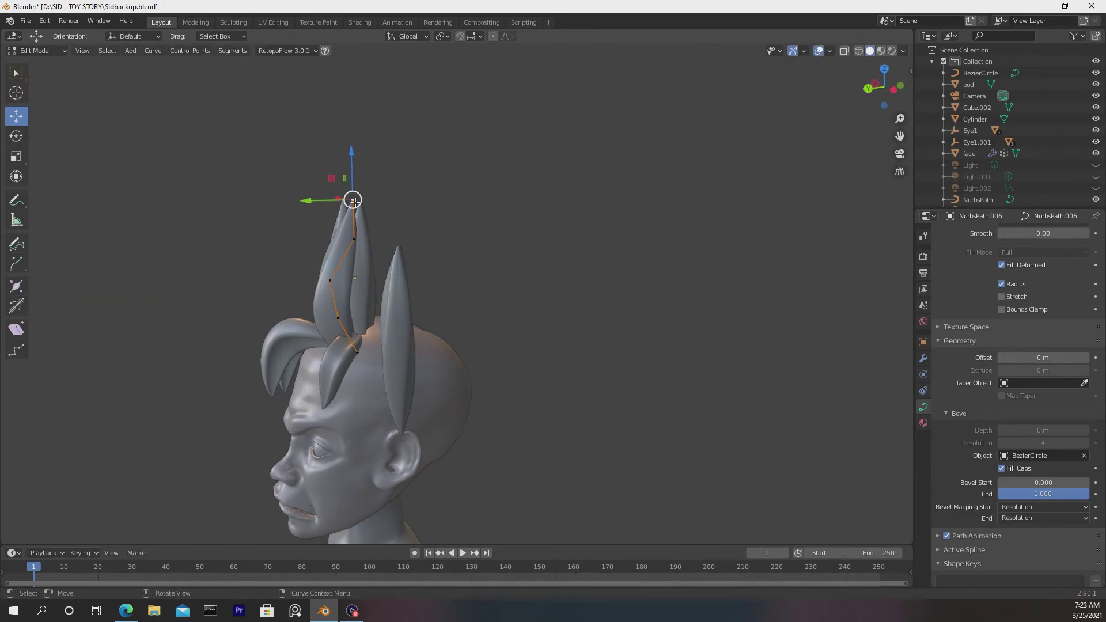
pyautogui.moveTo(319, 197); pyautogui.dragTo(322, 202)
# - Shift the middle point along X and raise the tip into a taller curved point
pyautogui.moveTo(345, 201); pyautogui.dragTo(452, 255, button='middle')
pyautogui.click(405, 307)
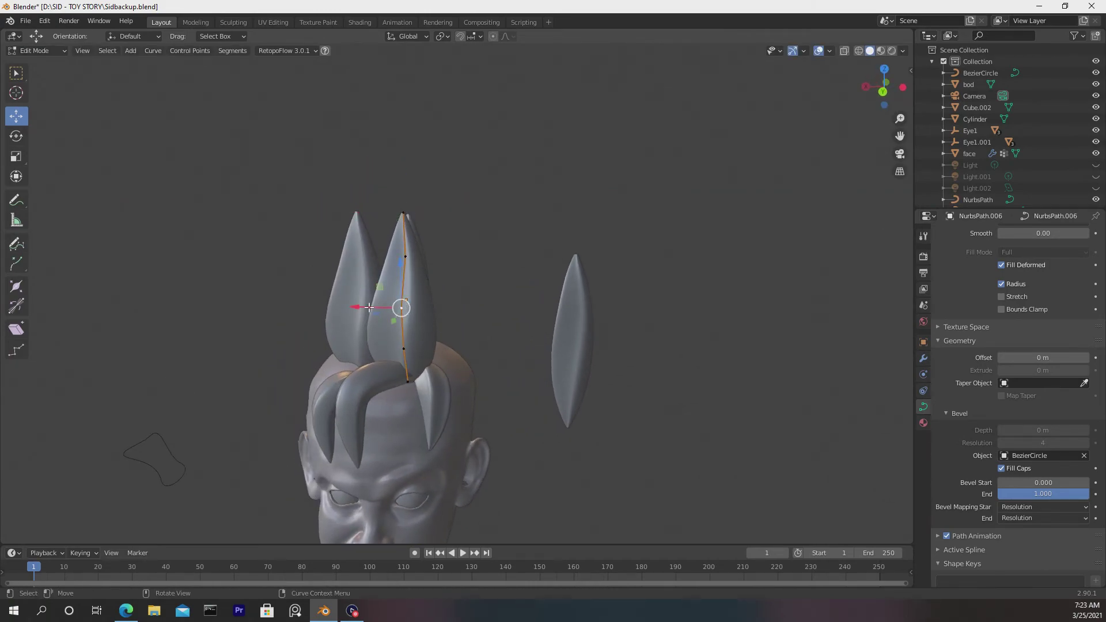
pyautogui.moveTo(369, 307); pyautogui.dragTo(413, 307)
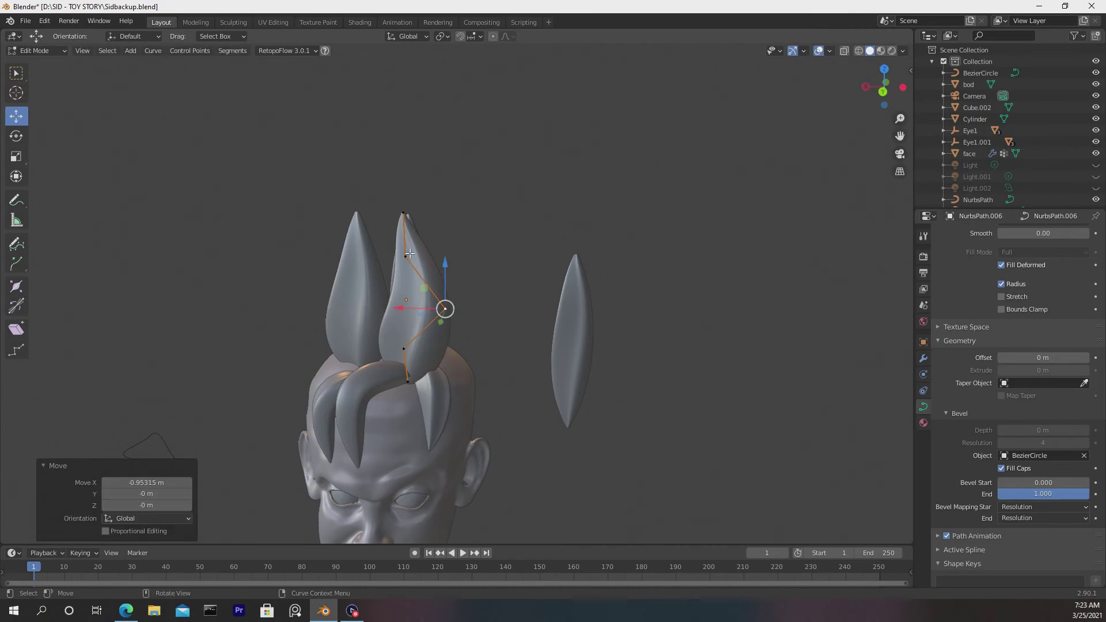
pyautogui.click(402, 212)
pyautogui.moveTo(404, 189); pyautogui.dragTo(398, 151)
pyautogui.press('Tab')
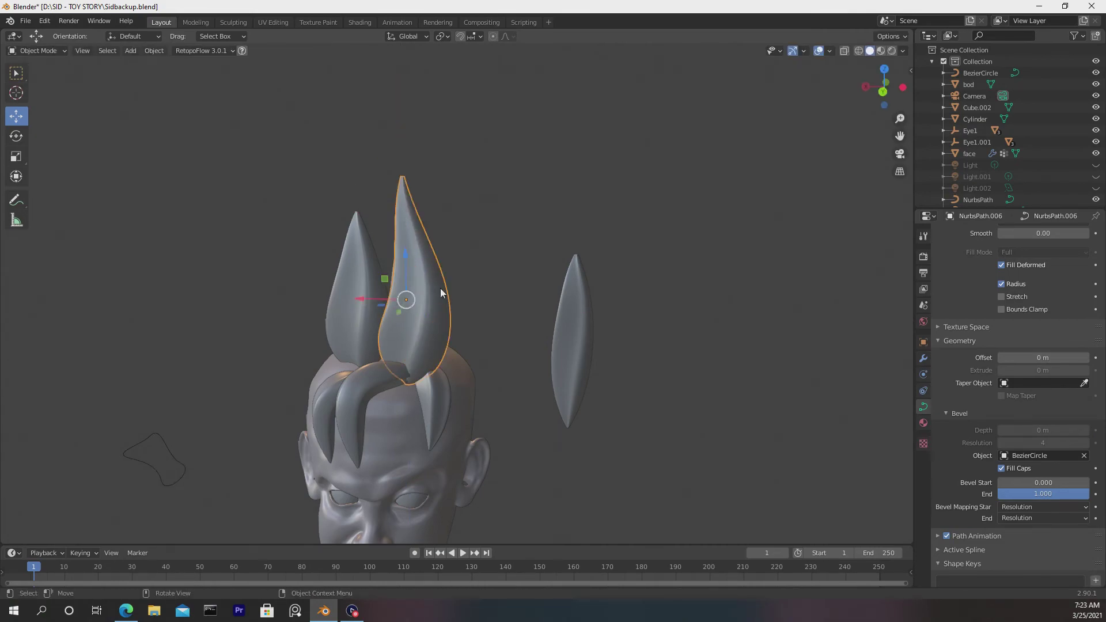
pyautogui.moveTo(443, 285); pyautogui.dragTo(460, 322, button='middle')
# - Change the strand thickness at a point on another spike's curve
pyautogui.click(419, 322)
pyautogui.press('Tab')
pyautogui.hotkey('alt', 's')
pyautogui.click(417, 356)
pyautogui.press('Tab')
# - Duplicate the left crown spike and rotate the copy into place on the crest
pyautogui.click(369, 260)
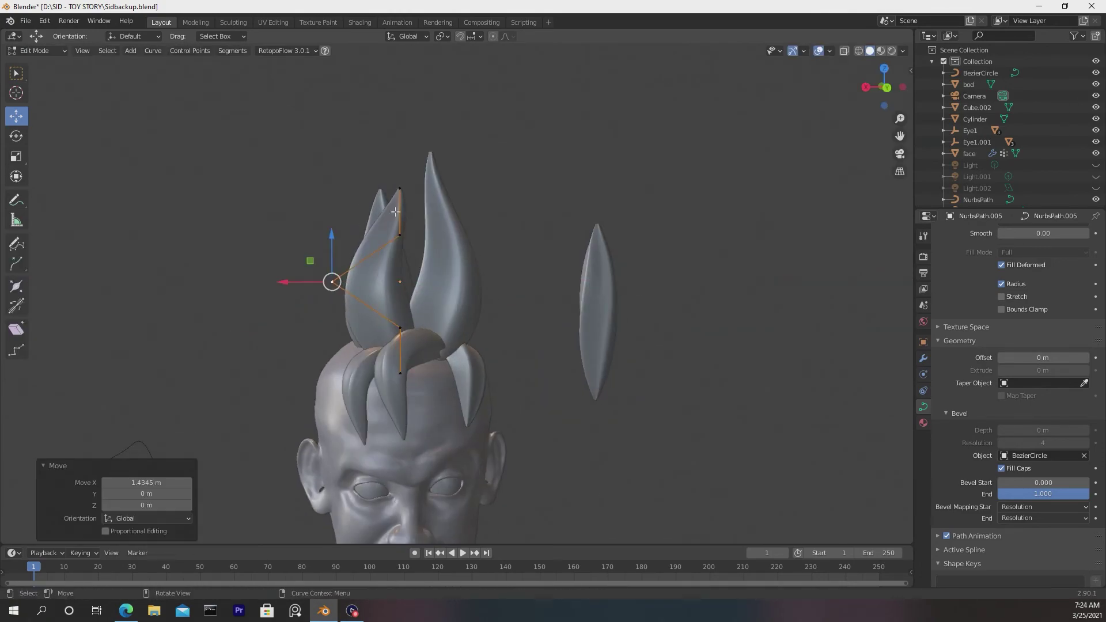
pyautogui.moveTo(368, 259); pyautogui.dragTo(364, 312, button='middle')
pyautogui.hotkey('shift', 'd')
pyautogui.click(322, 294)
pyautogui.hotkey('shift', 'space')
pyautogui.press('r')
pyautogui.moveTo(299, 288); pyautogui.dragTo(277, 282)
# - Duplicate another spike, place it around the crest and tilt it outward
pyautogui.hotkey('shift', 'space')
pyautogui.press('g')
pyautogui.hotkey('shift', 'd')
pyautogui.click(430, 300)
pyautogui.hotkey('shift', 'space')
pyautogui.press('r')
pyautogui.moveTo(431, 299); pyautogui.dragTo(504, 207, button='middle')
# - Duplicate a pair of selected spikes and rotate the copies
pyautogui.click(344, 333)
pyautogui.hotkey('shift', 'space')
pyautogui.press('g')
pyautogui.hotkey('shift', 'd')
pyautogui.rightClick(330, 280)
pyautogui.moveTo(329, 279); pyautogui.dragTo(369, 248, button='middle')
pyautogui.hotkey('shift', 'space')
pyautogui.press('r')
# - Duplicate a crest spike and pull its tip point to reshape it
pyautogui.hotkey('shift', 'space')
pyautogui.press('g')
pyautogui.hotkey('shift', 'd')
pyautogui.rightClick(363, 242)
pyautogui.press('Tab')
pyautogui.press('g')
pyautogui.click(360, 157)
pyautogui.press('Tab')
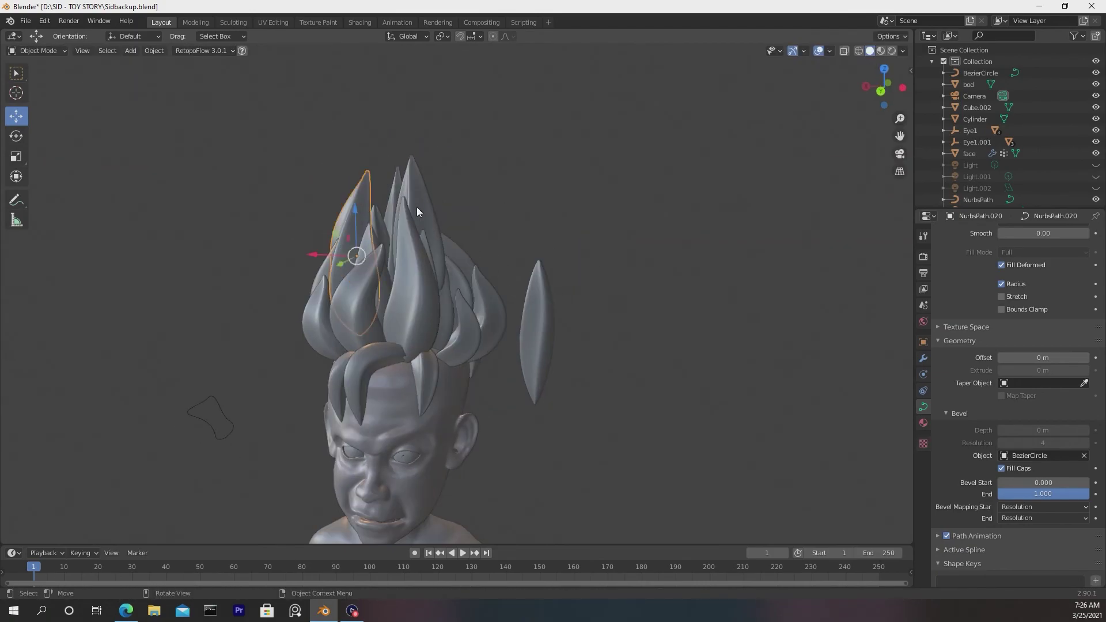
# - Make two copies of a crest strand, placing them further left along X
pyautogui.click(417, 207)
pyautogui.moveTo(416, 206); pyautogui.dragTo(503, 300, button='middle')
pyautogui.hotkey('shift', 'd')
pyautogui.press('x')
pyautogui.click(542, 370)
pyautogui.hotkey('shift', 'd')
pyautogui.click(434, 361)
# - Move the new strand's curve points along the Y axis
pyautogui.press('Tab')
pyautogui.press('g')
pyautogui.press('y')
pyautogui.click(485, 239)
pyautogui.press('Tab')
# - Duplicate the strand once more and reposition the copy's curve points, up to NurbsPath.024
pyautogui.hotkey('shift', 'd')
pyautogui.press('Tab')
pyautogui.press('g')
pyautogui.press('Tab')
pyautogui.scroll(-3, 503, 300)
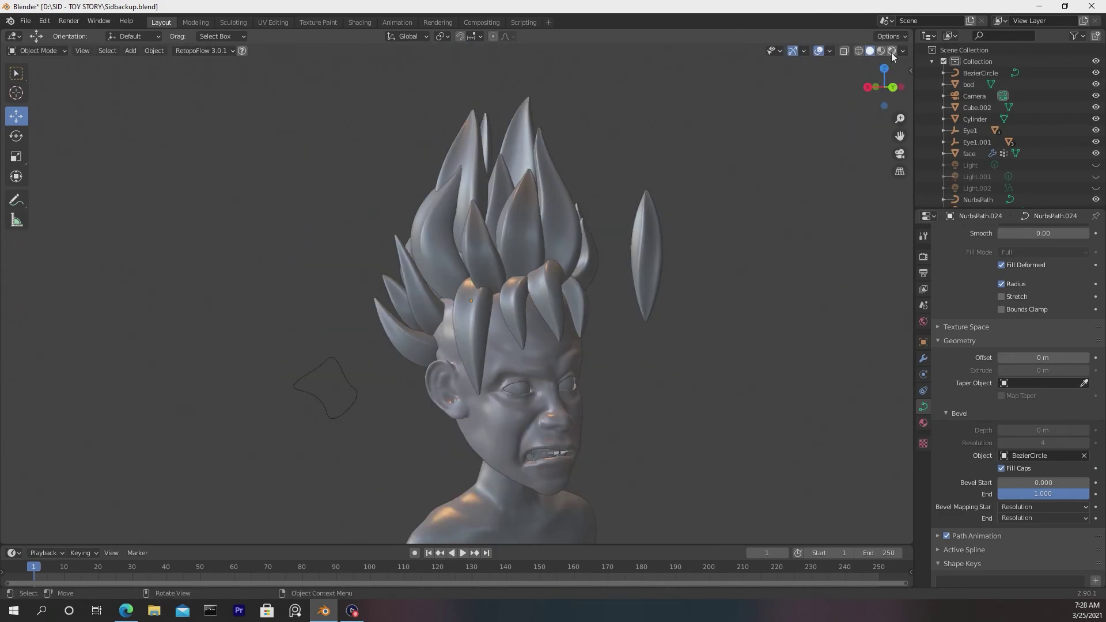
# - Switch the viewport shading lighting to the white toon MatCap
pyautogui.click(903, 51)
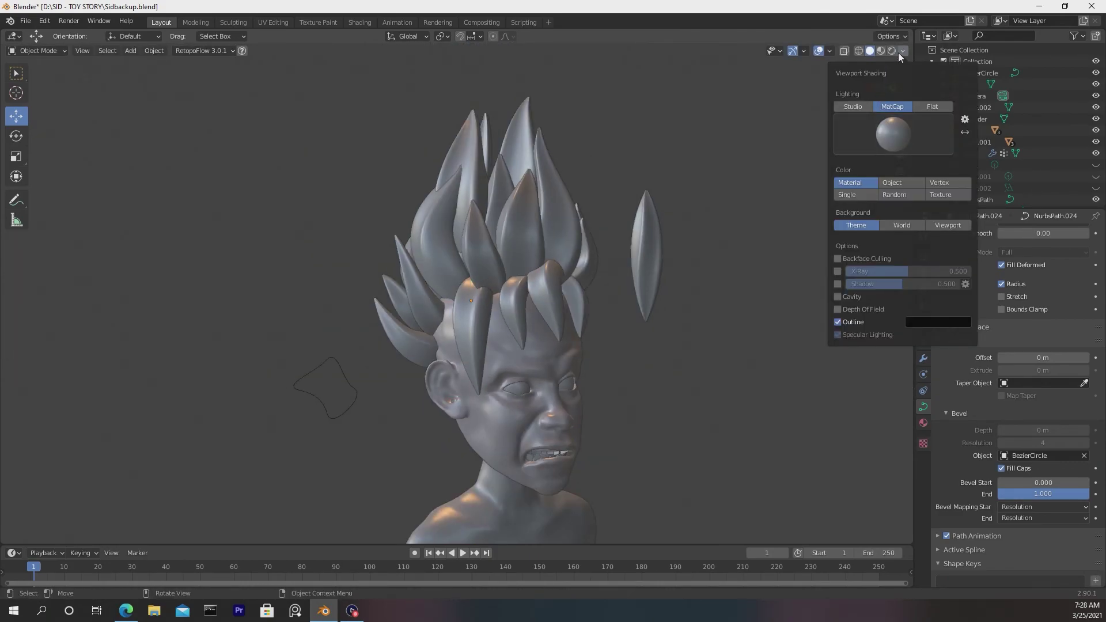
pyautogui.click(855, 130)
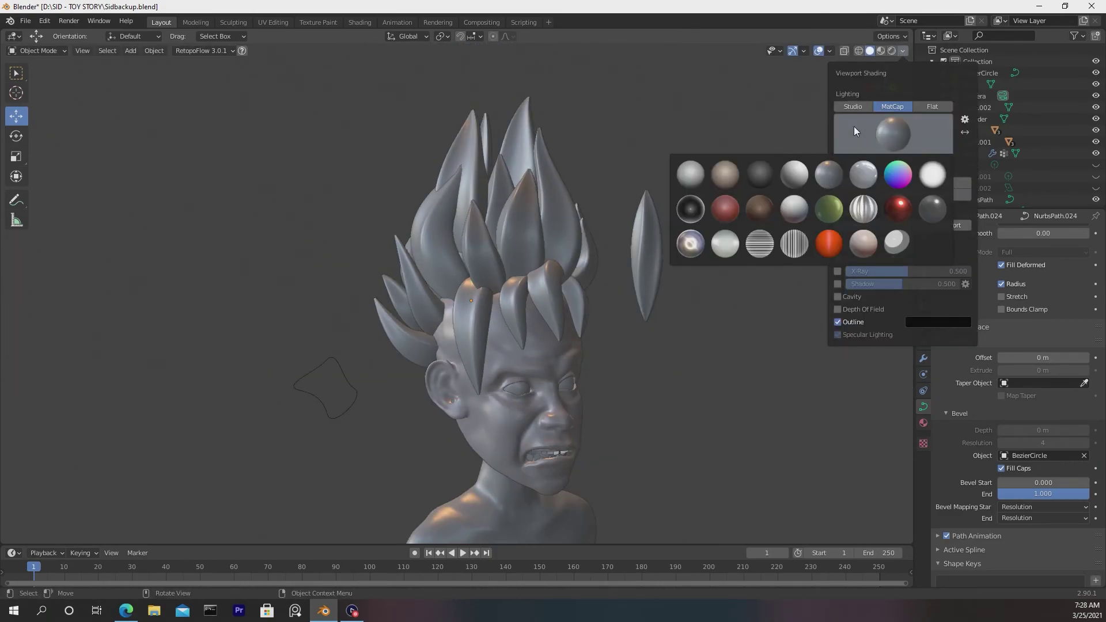
pyautogui.click(893, 240)
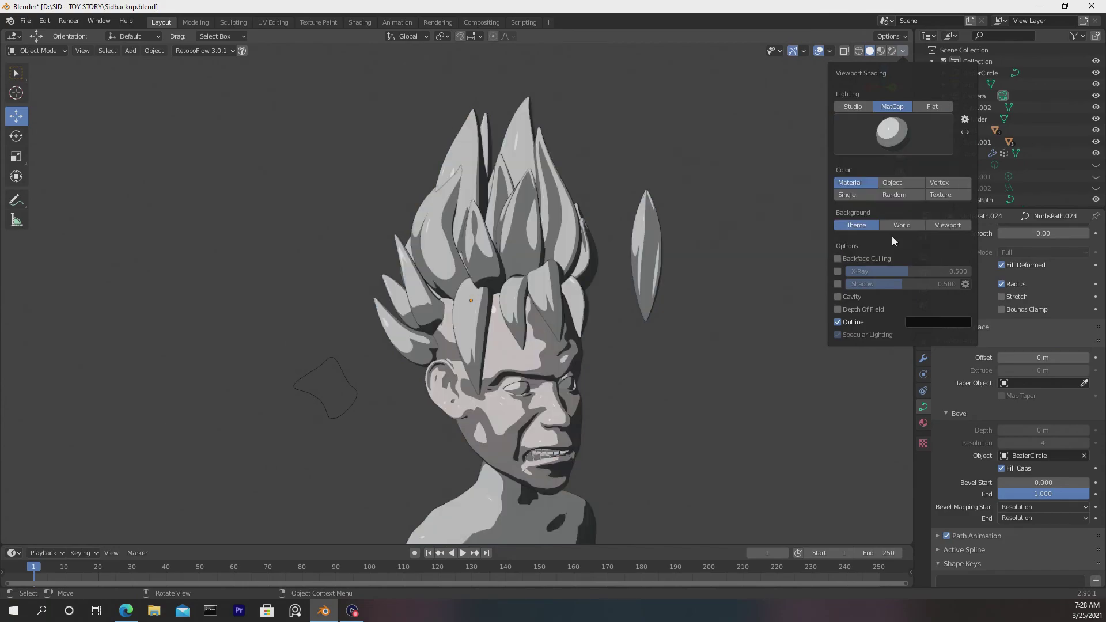
pyautogui.click(901, 51)
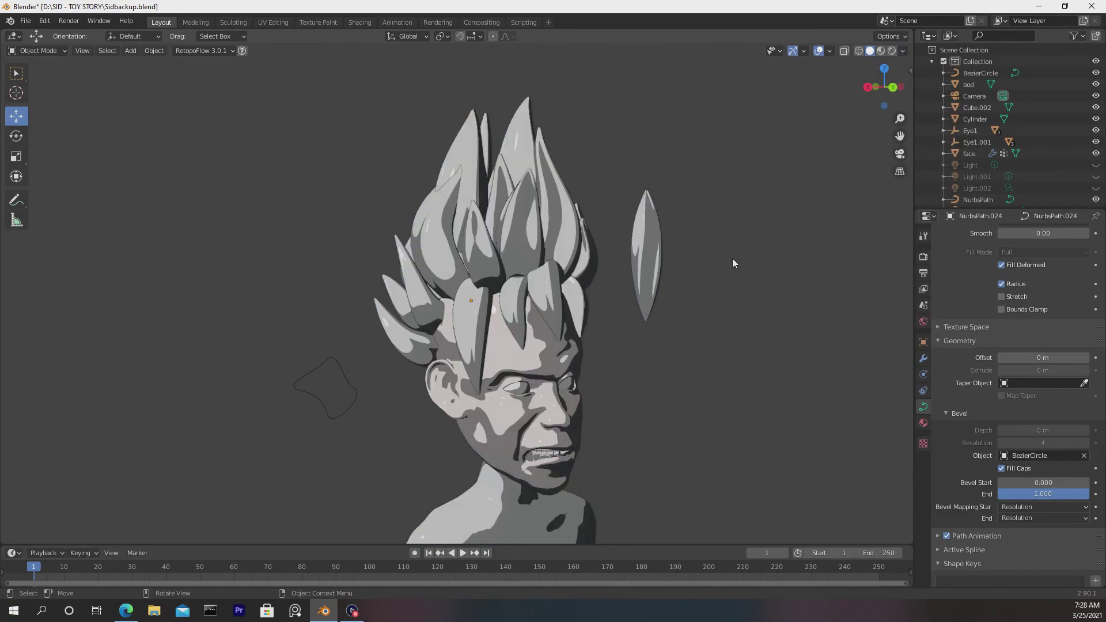